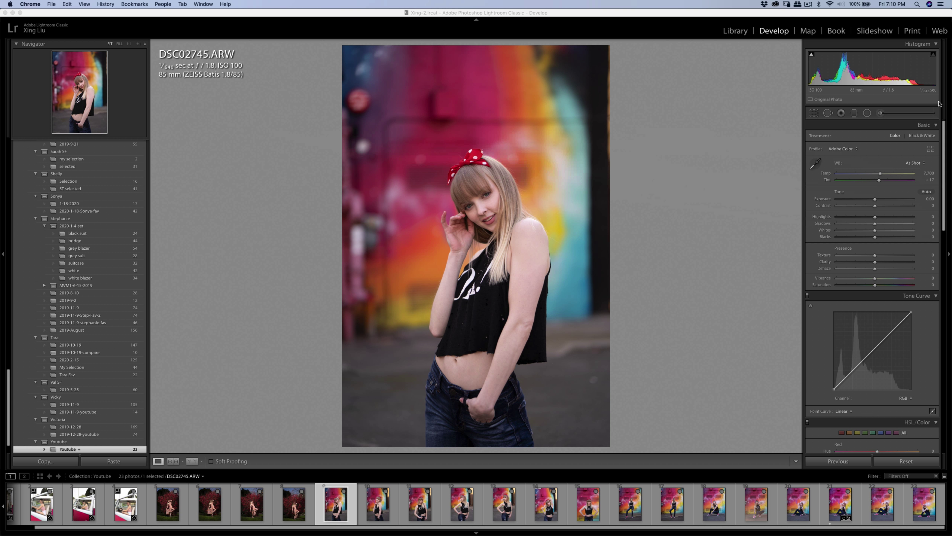
Step: Apply the Camera Standard camera-matching profile to the portrait DSC02745.ARW
click(930, 150)
scroll(899, 263, down, 5)
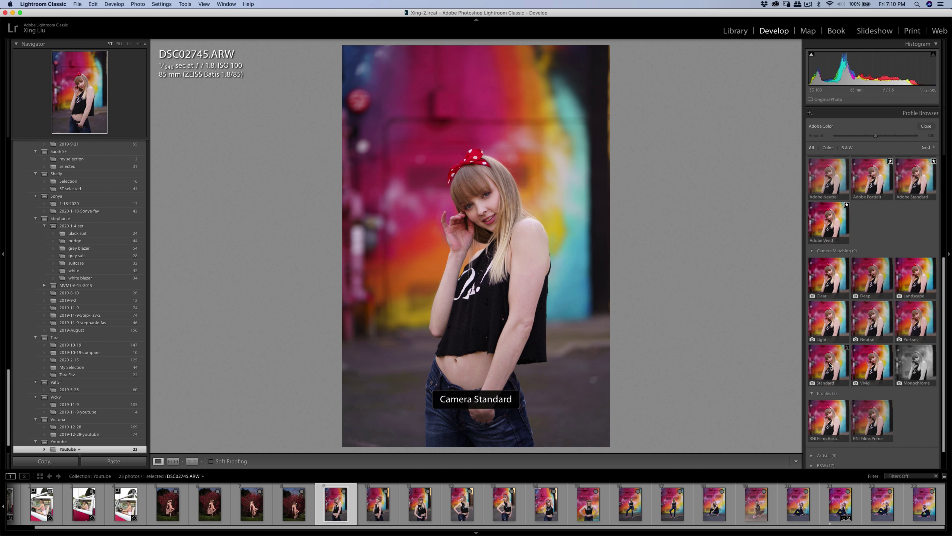
click(830, 366)
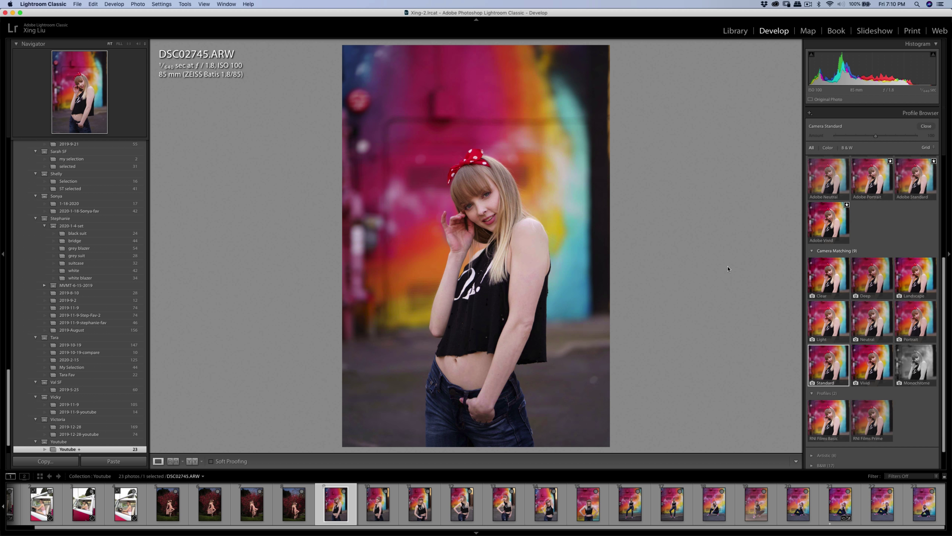
click(935, 126)
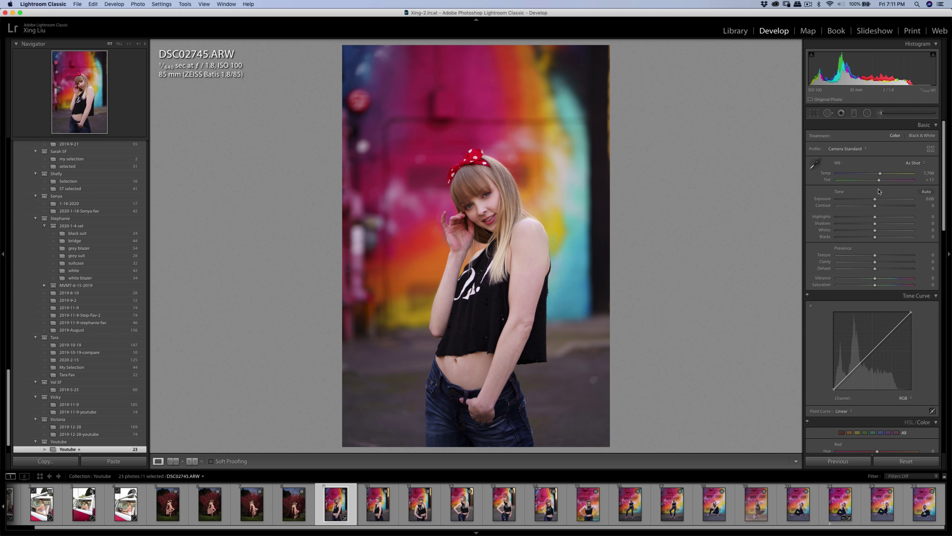
Step: Set the portrait's Exposure to +0.10, Contrast to +20 and Highlights to -15
drag(876, 207, 876, 201)
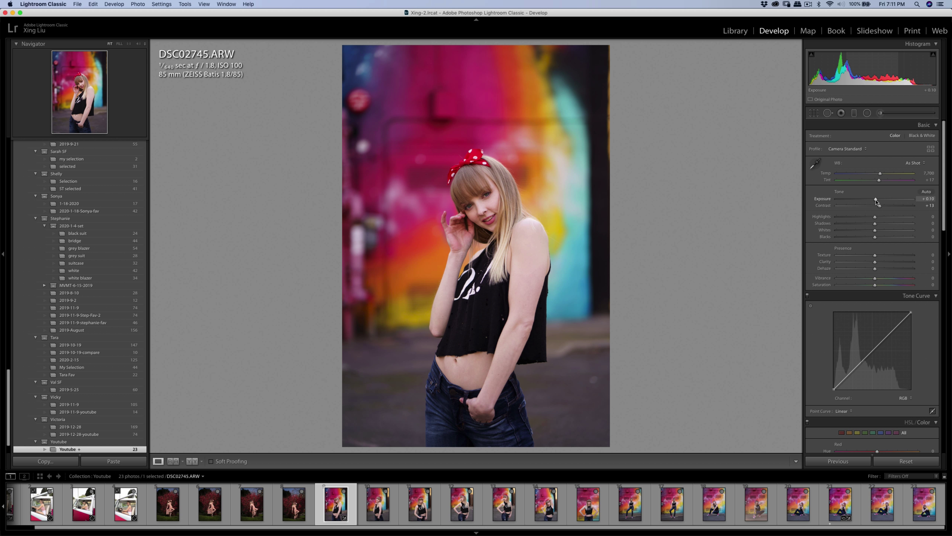
drag(875, 216, 873, 218)
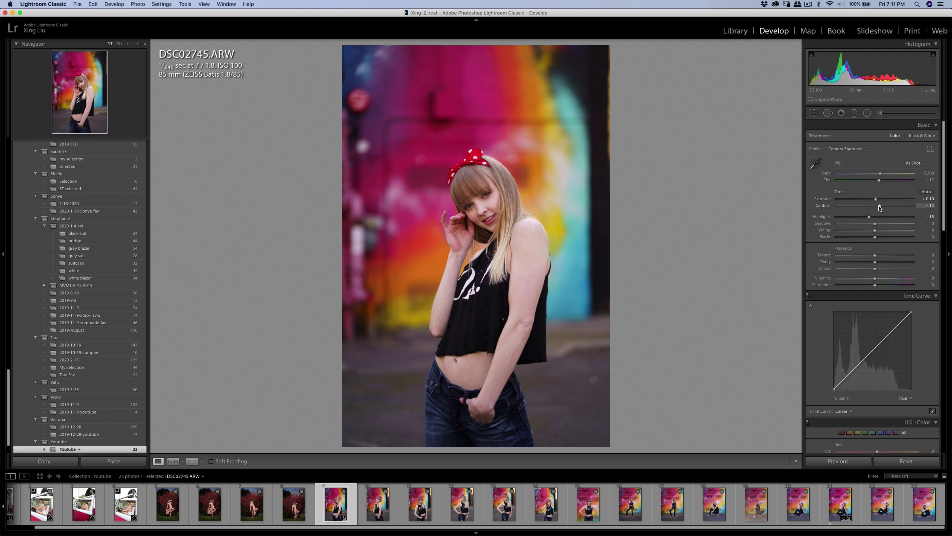
drag(879, 207, 881, 208)
drag(881, 205, 883, 209)
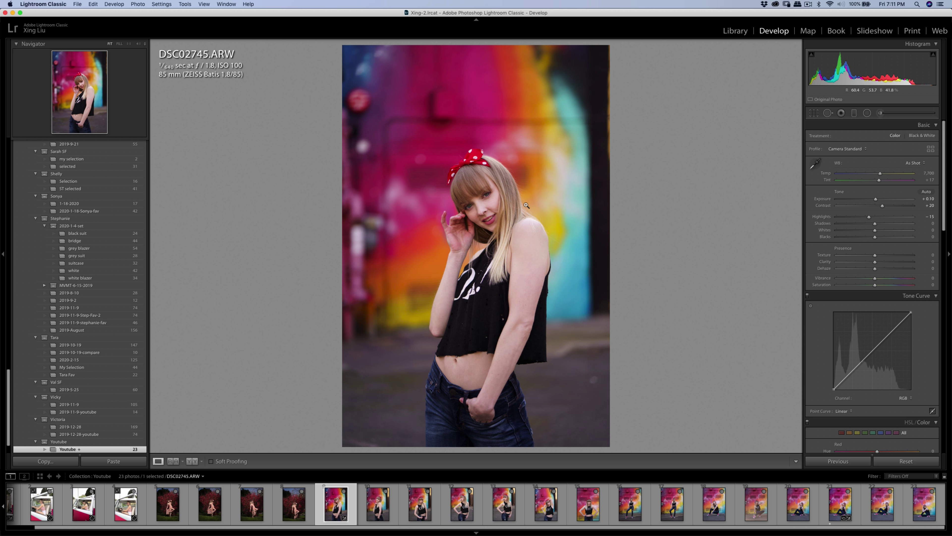
drag(869, 218, 870, 218)
Step: Paint a Soften Skin (Lite) adjustment brush mask over the skin of the face, reducing the brush size to 4.0
drag(491, 199, 523, 187)
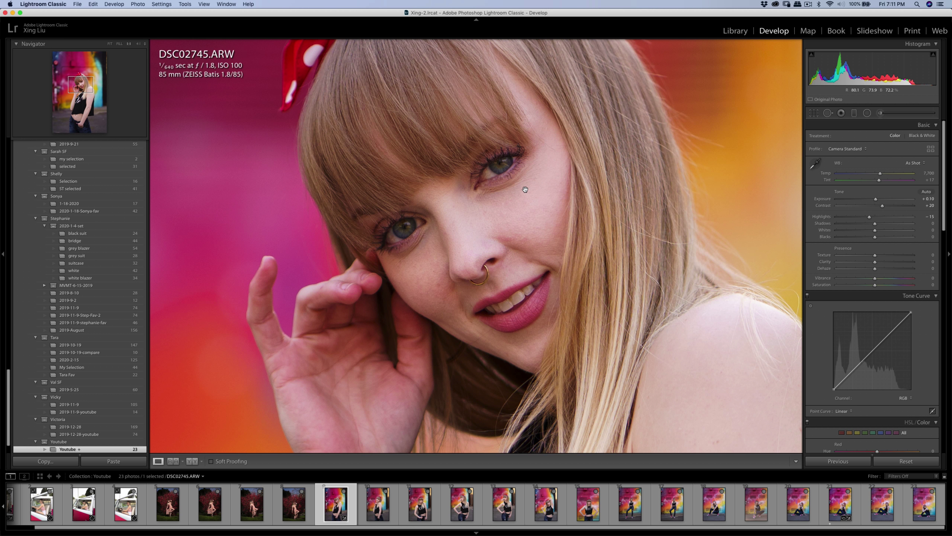
key(k)
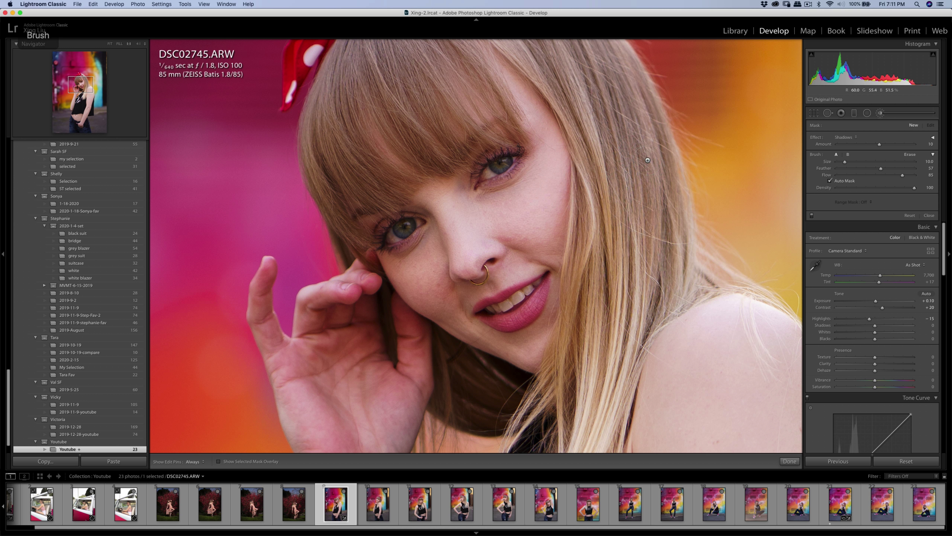
click(848, 137)
click(862, 225)
drag(533, 173, 425, 235)
key(bracketleft)
key(bracketleft)
key(bracketleft)
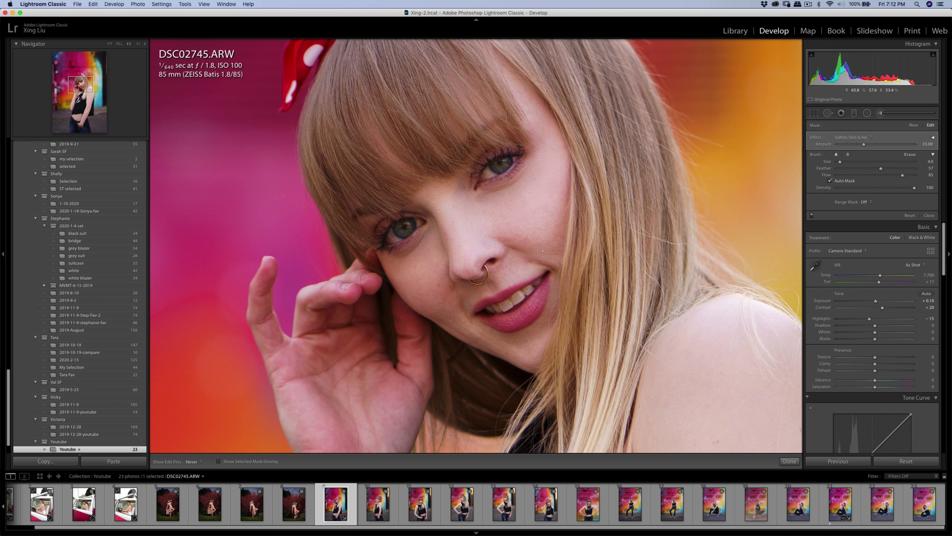
key(h)
click(880, 113)
Step: Paint a new Shadows adjustment brush mask over the face around her left eye and fine-tune the effect amount
click(881, 114)
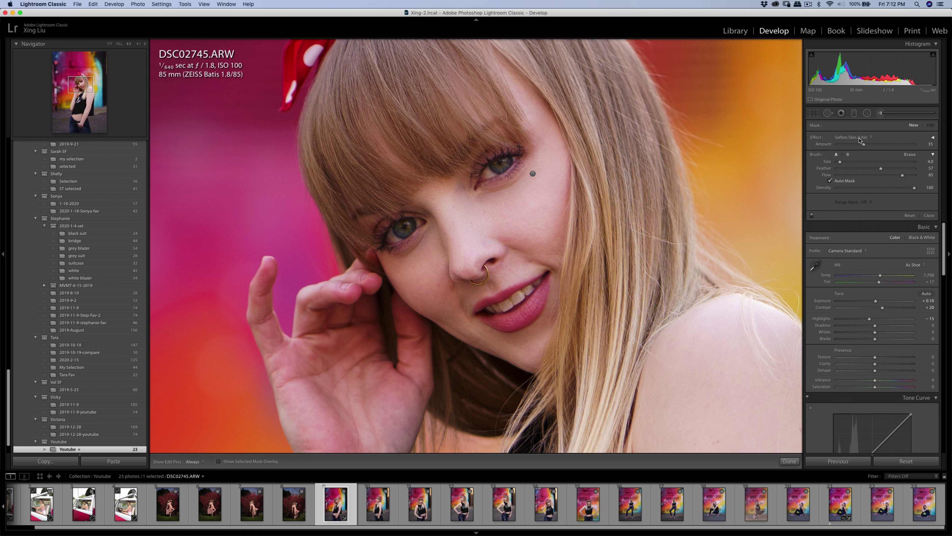
click(859, 140)
click(855, 56)
scroll(521, 214, up, 5)
scroll(520, 215, up, 5)
scroll(547, 200, down, 2)
key(h)
mouse_move(486, 177)
mouse_down()
mouse_move(391, 246)
mouse_move(469, 217)
mouse_move(393, 232)
mouse_move(483, 184)
mouse_move(422, 176)
mouse_move(495, 157)
mouse_up()
key(h)
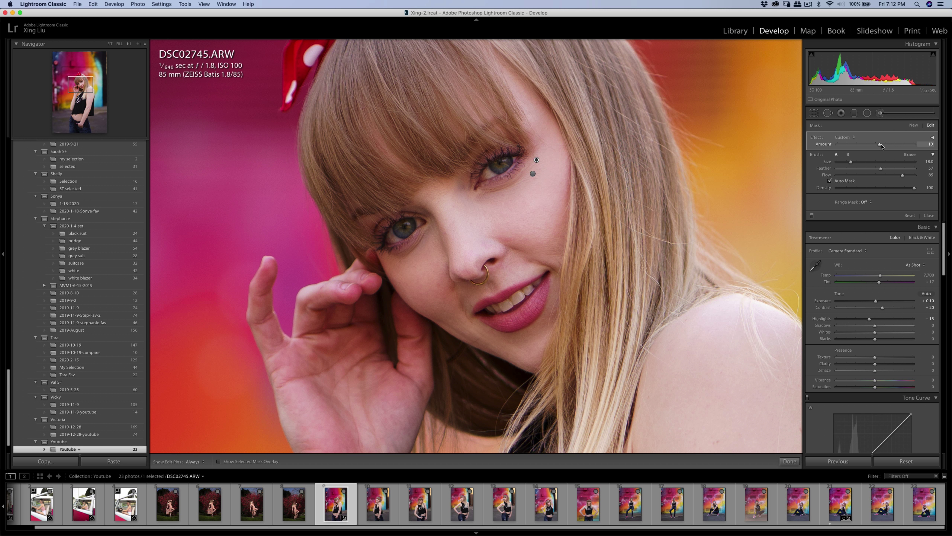
drag(881, 145, 883, 144)
key(h)
Step: Heal the skin beneath her left eye with a size 11 Spot Removal stroke
key(q)
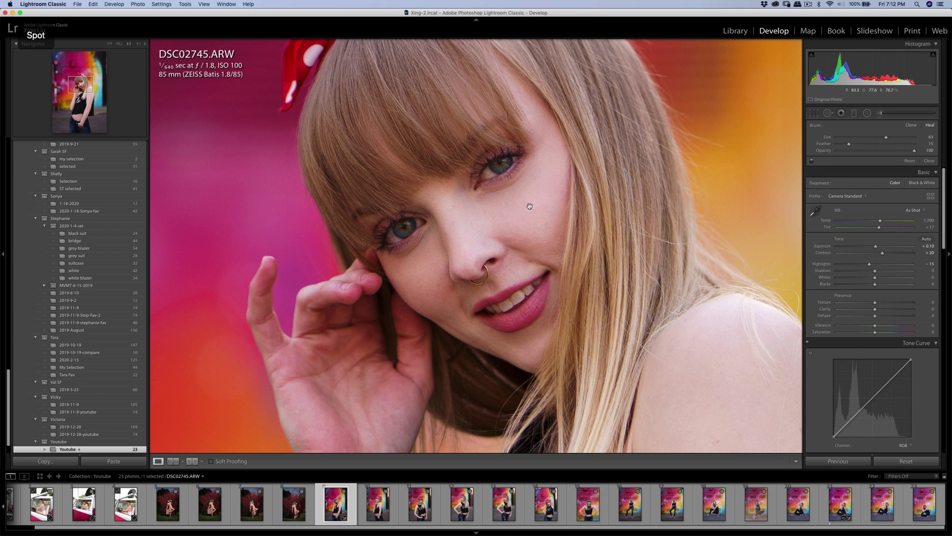
key(q)
click(525, 206)
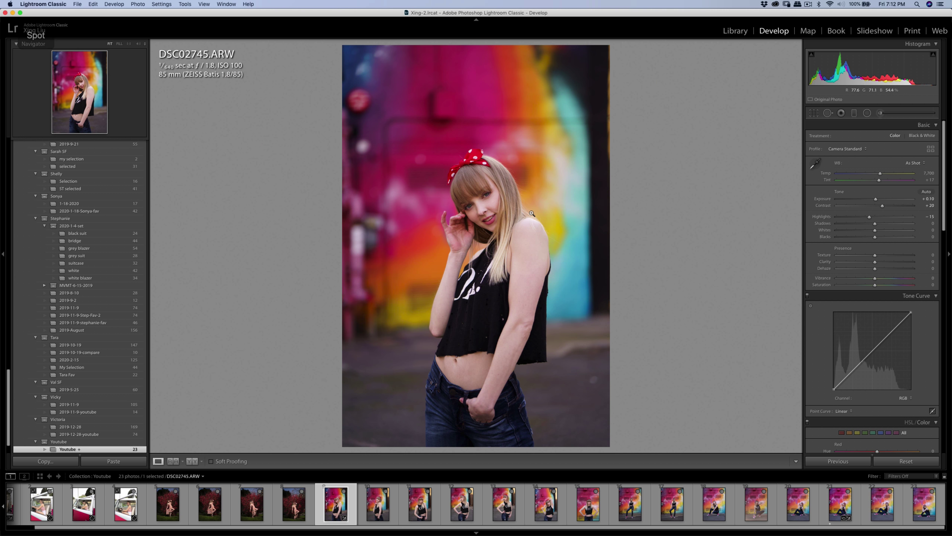
click(491, 200)
drag(506, 203, 491, 225)
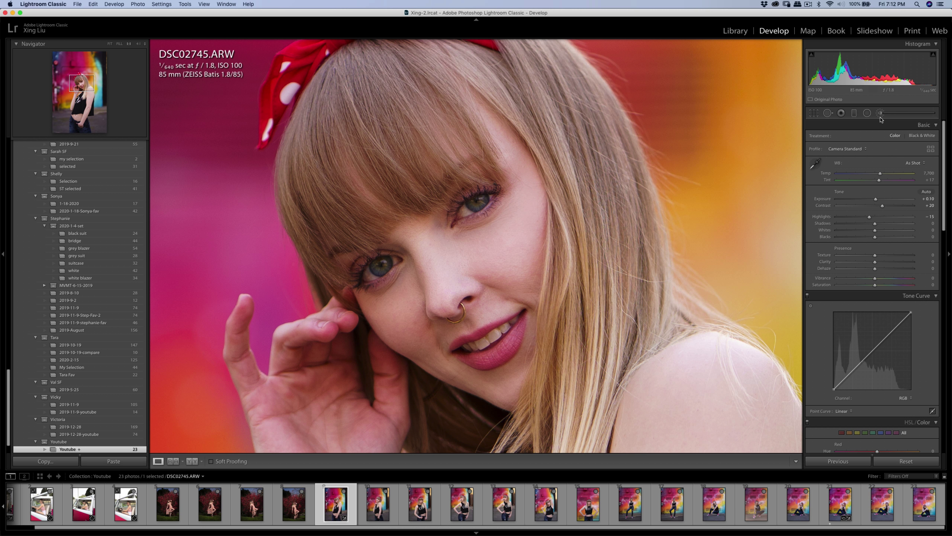
key(q)
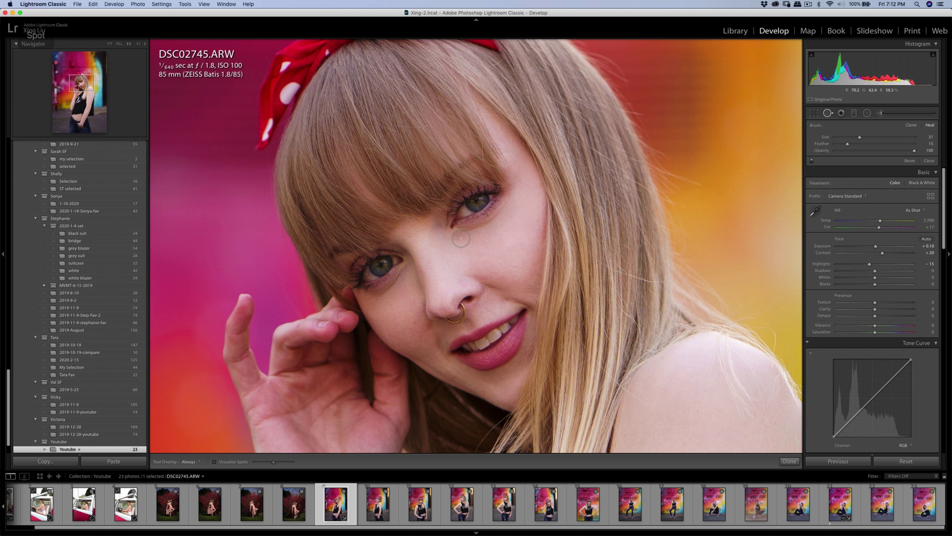
scroll(461, 238, down, 4)
mouse_move(457, 233)
mouse_down()
mouse_move(513, 208)
mouse_move(456, 234)
mouse_up()
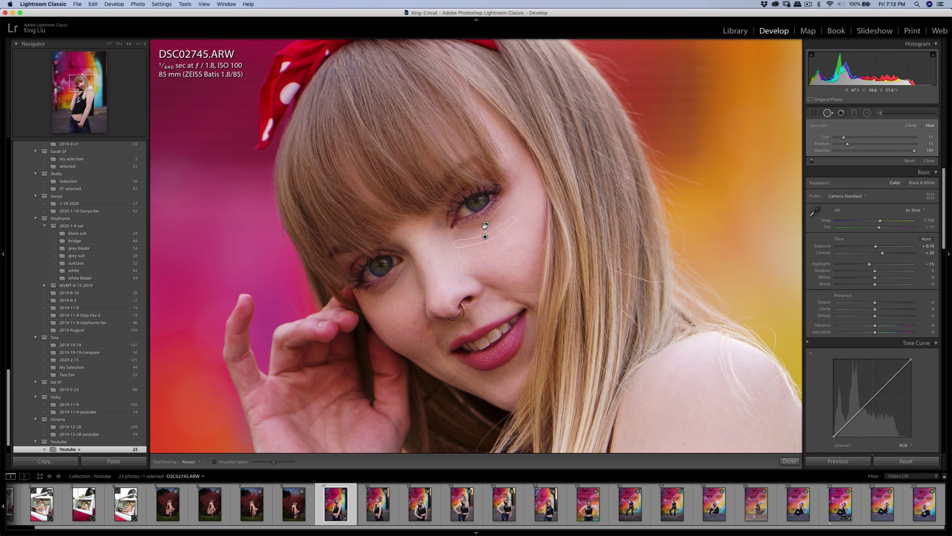
key(q)
Step: Paint a new Soften Skin (Lite) adjustment brush mask under her left eye with a reduced brush size
key(k)
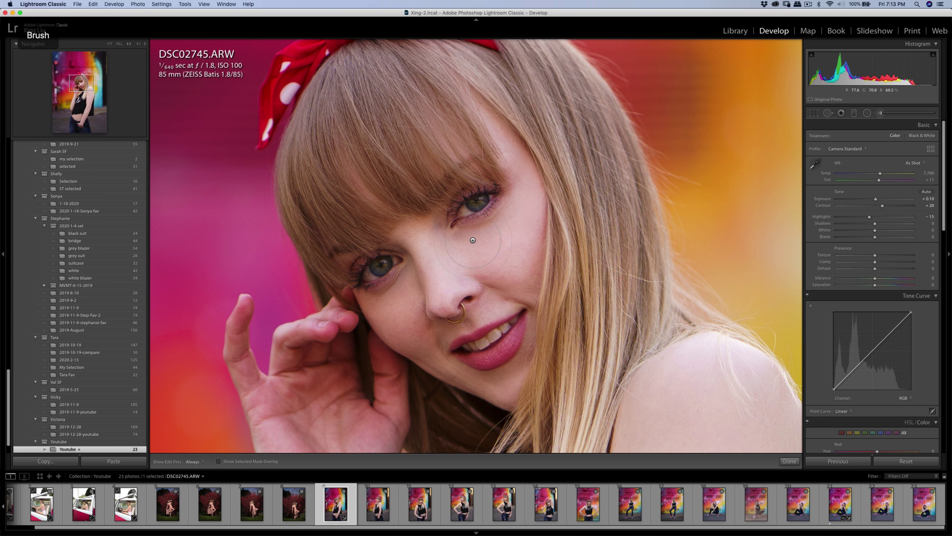
click(859, 137)
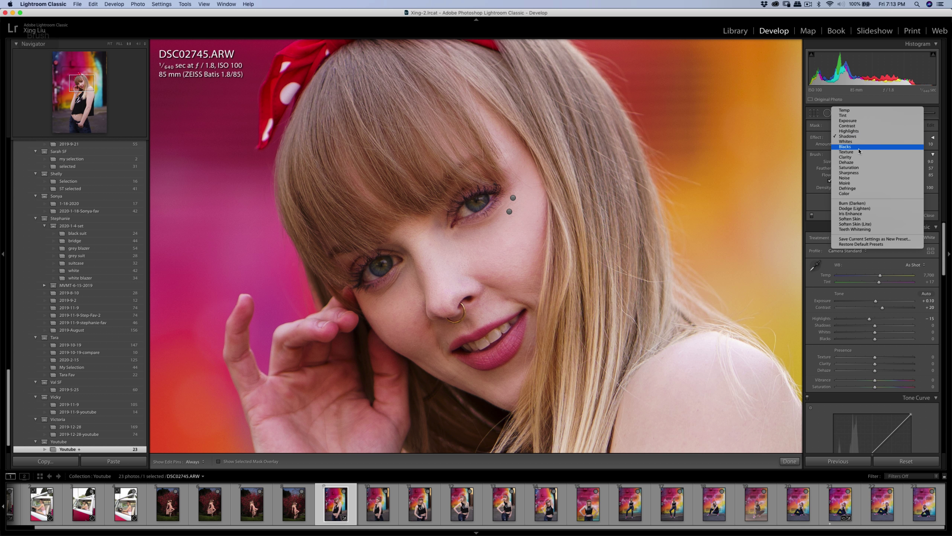
click(847, 222)
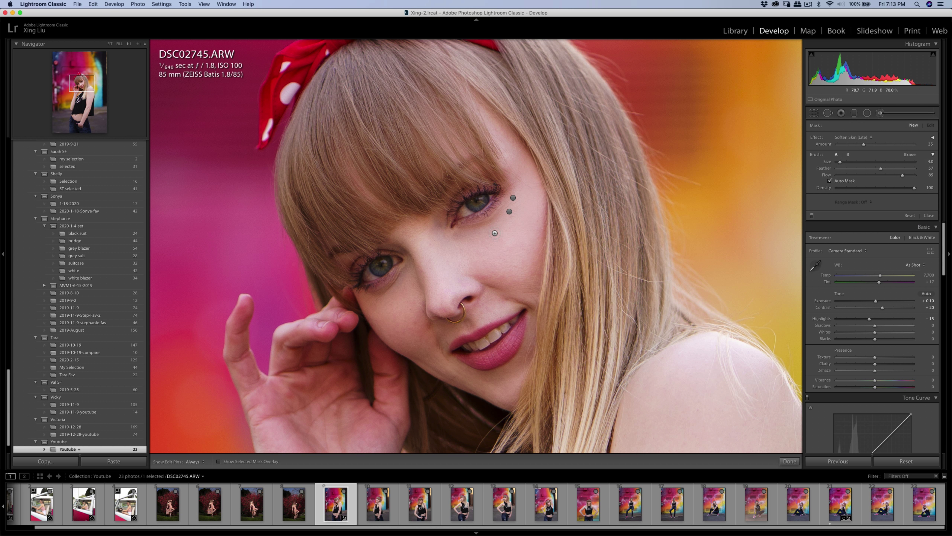
key(bracketleft)
key(bracketleft)
key(bracketleft)
key(bracketleft)
key(bracketleft)
key(h)
Step: Heal the skin beneath her right eye with a size 8 Spot Removal stroke
key(q)
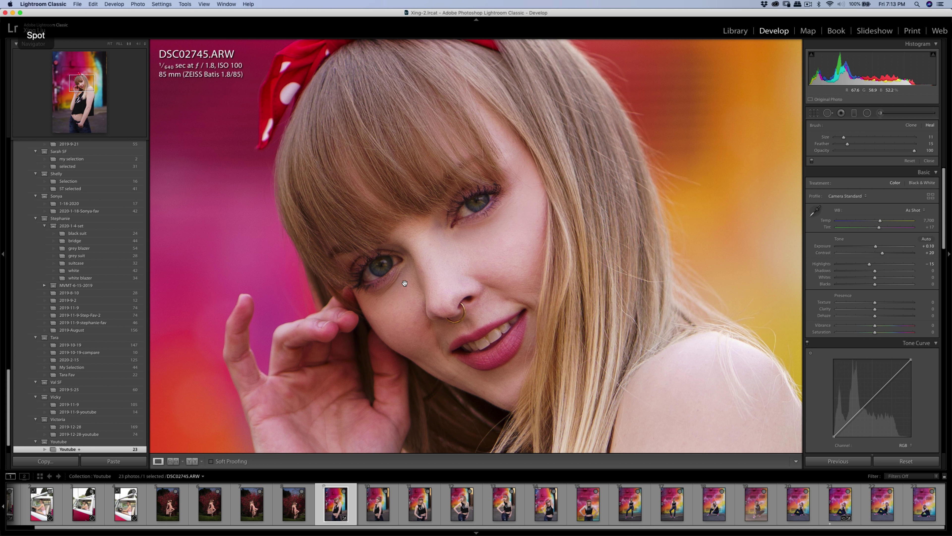
mouse_move(402, 274)
mouse_down()
mouse_move(369, 299)
mouse_move(383, 295)
mouse_up()
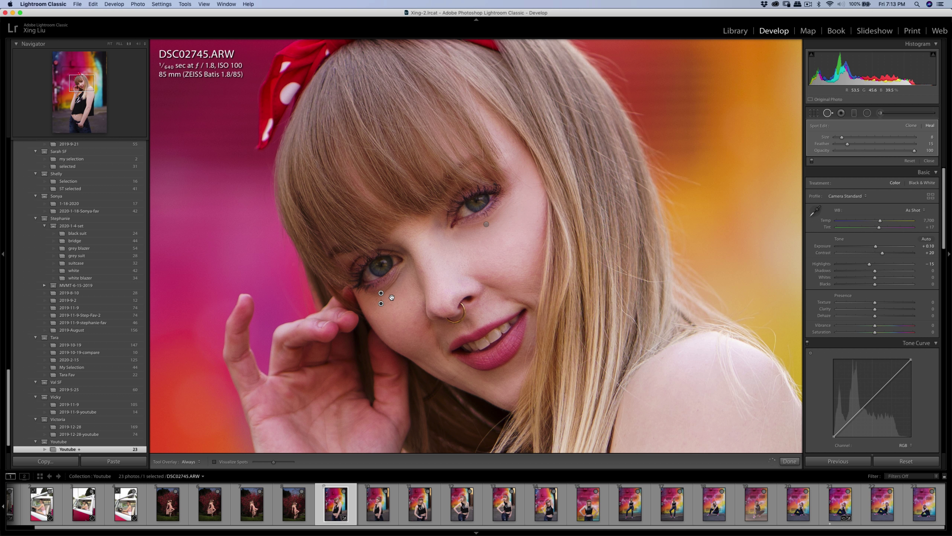
Step: Paint a new Shadows adjustment brush mask over the face in the full-photo view and check the result up close
key(k)
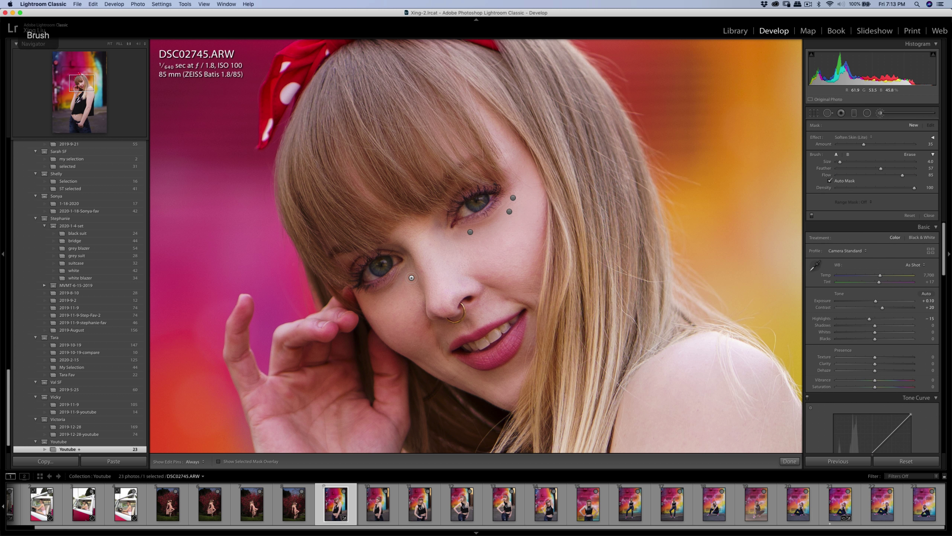
key(z)
click(851, 138)
click(848, 37)
scroll(483, 221, up, 6)
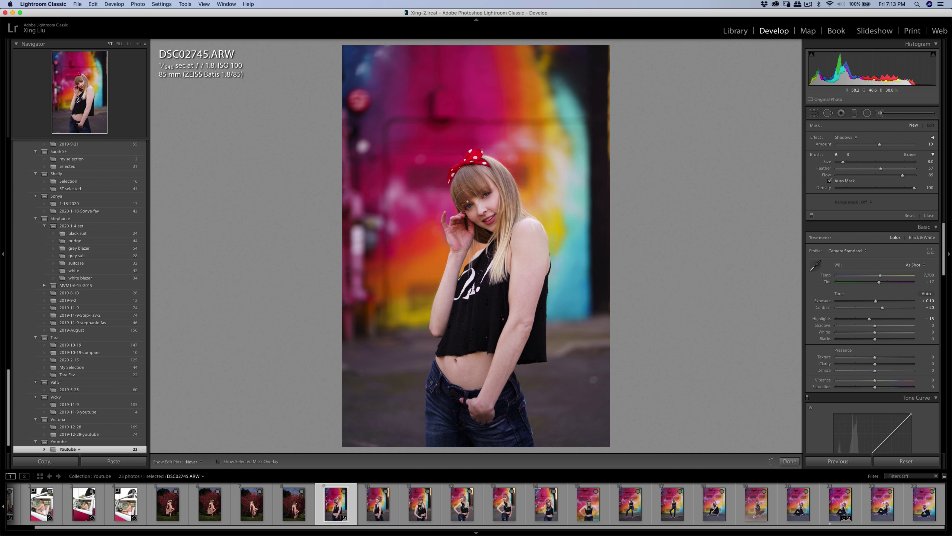
drag(500, 217, 492, 209)
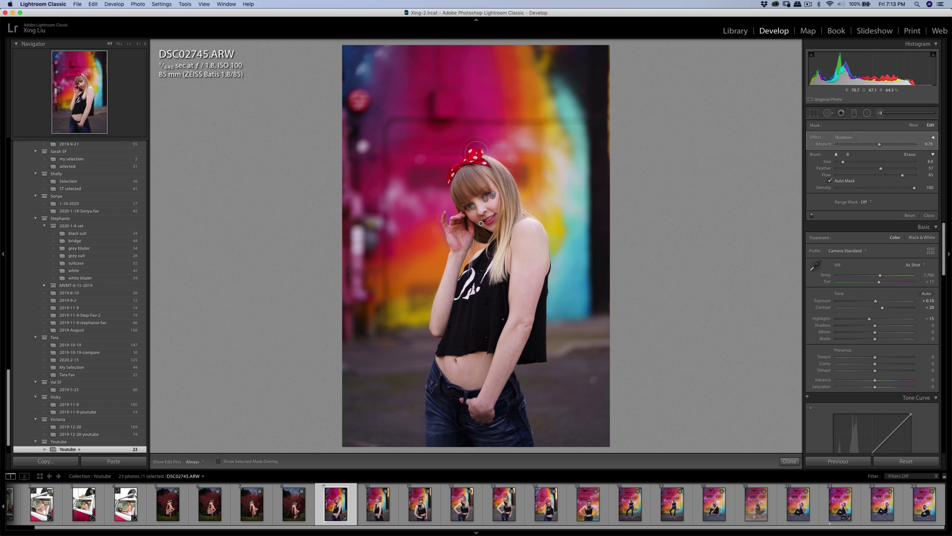
click(881, 113)
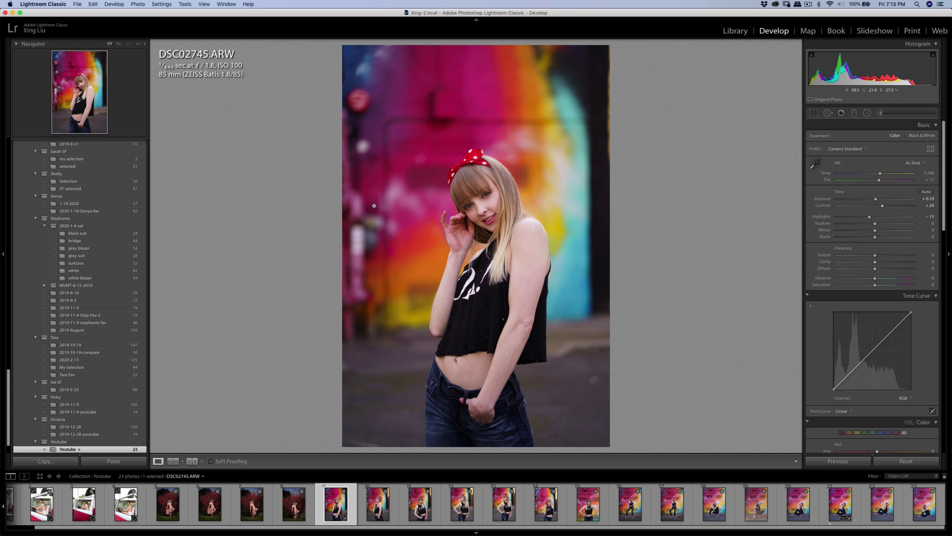
click(471, 175)
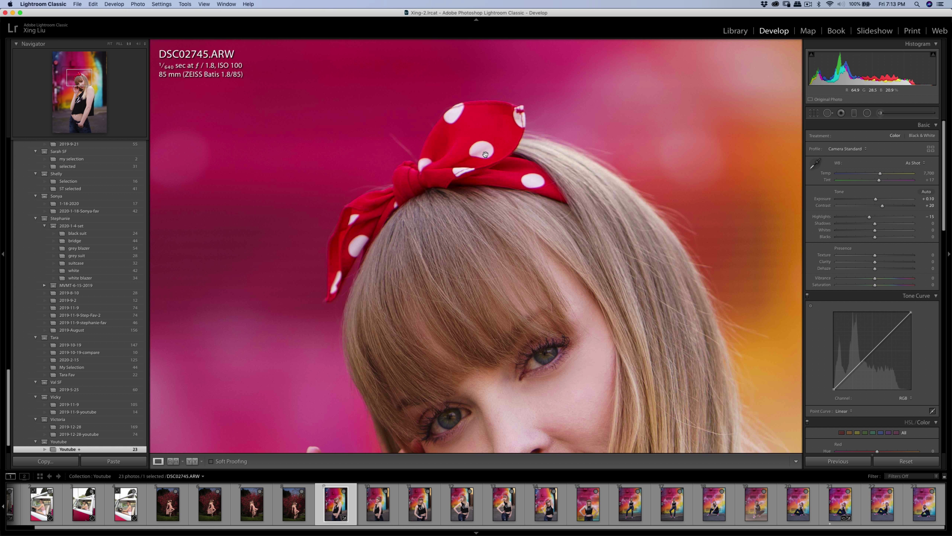
click(471, 180)
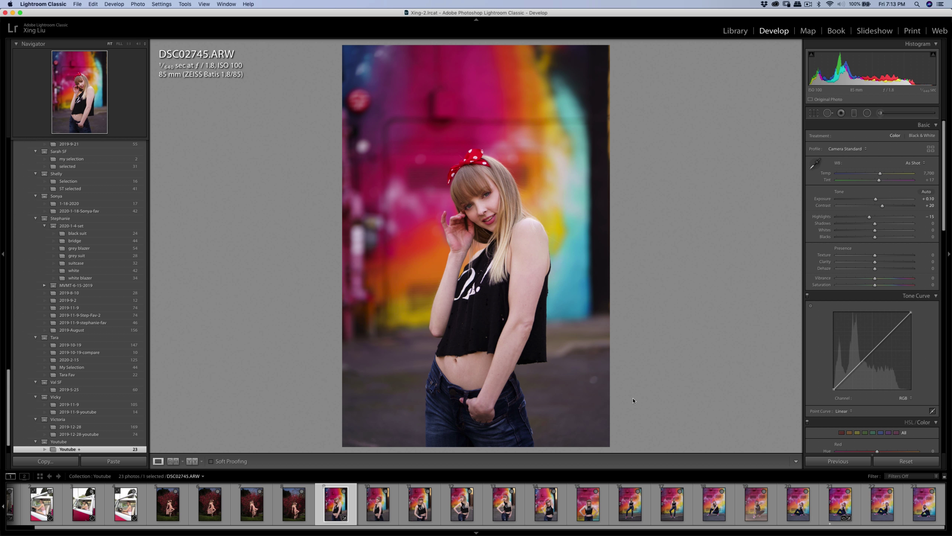
Step: Heal the pale spot on the pavement beside her and the distraction at the photo's left edge, choosing a clean pavement source
key(q)
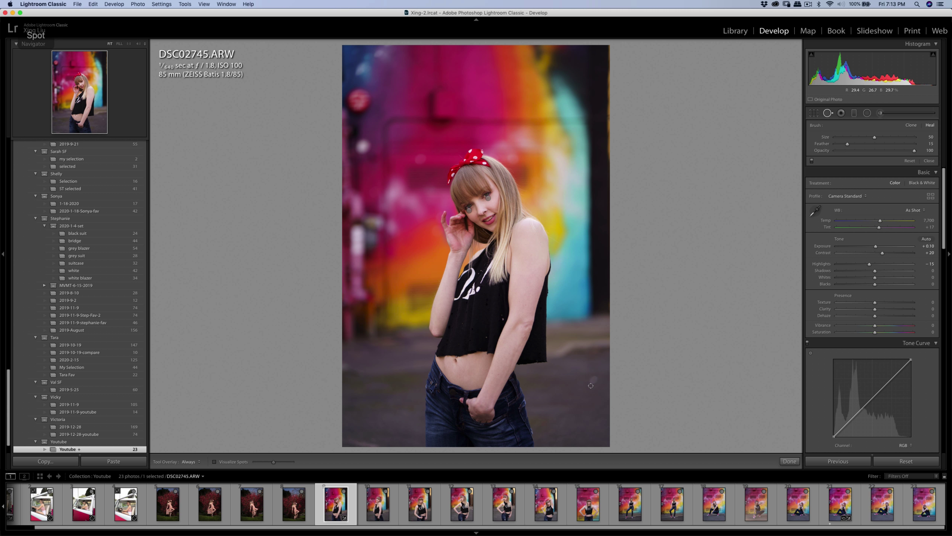
click(591, 382)
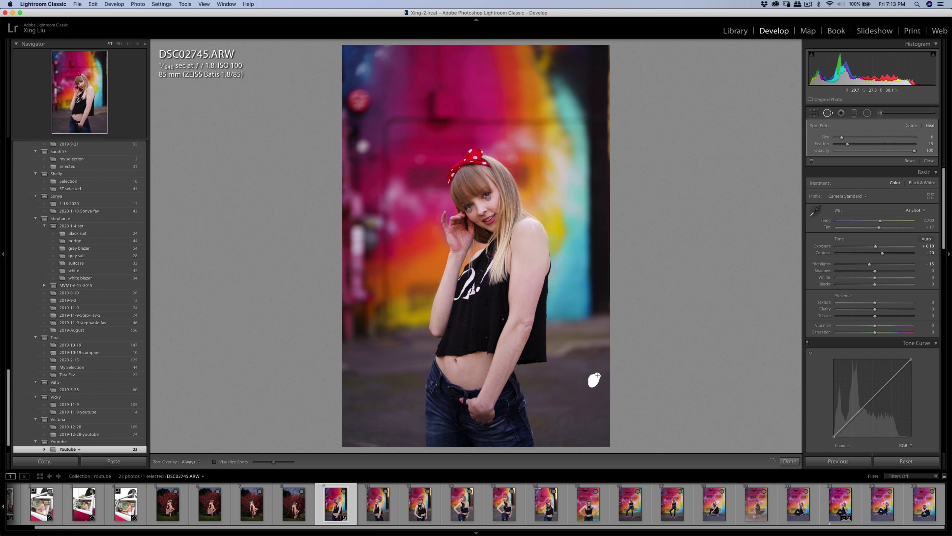
key(q)
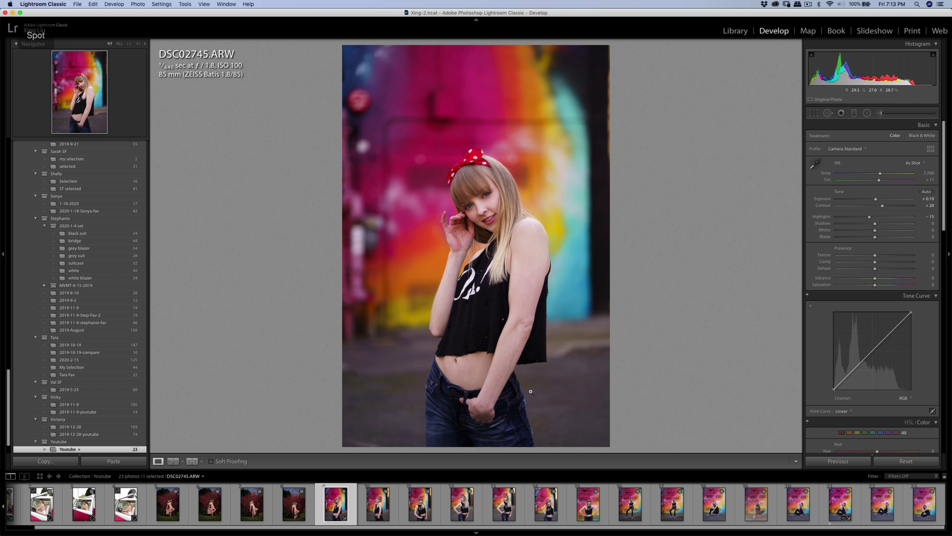
key(q)
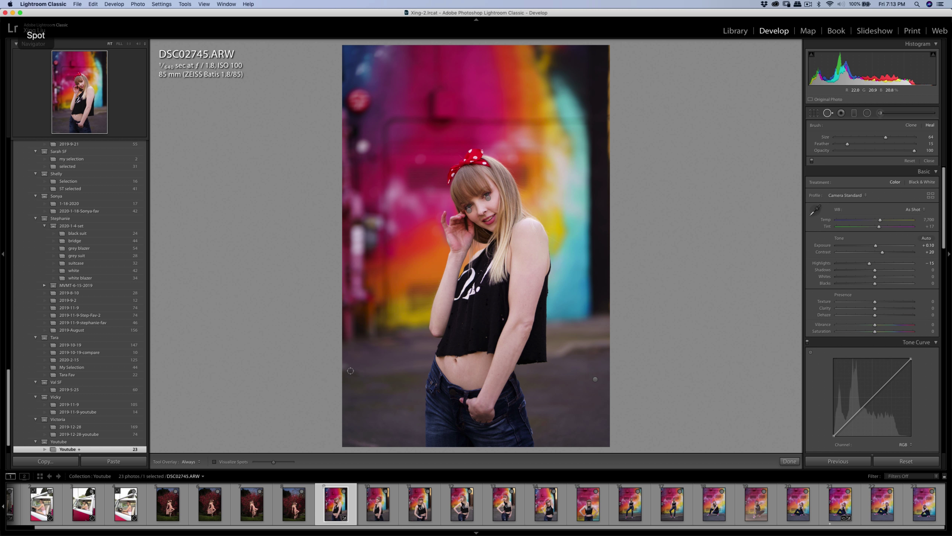
click(346, 366)
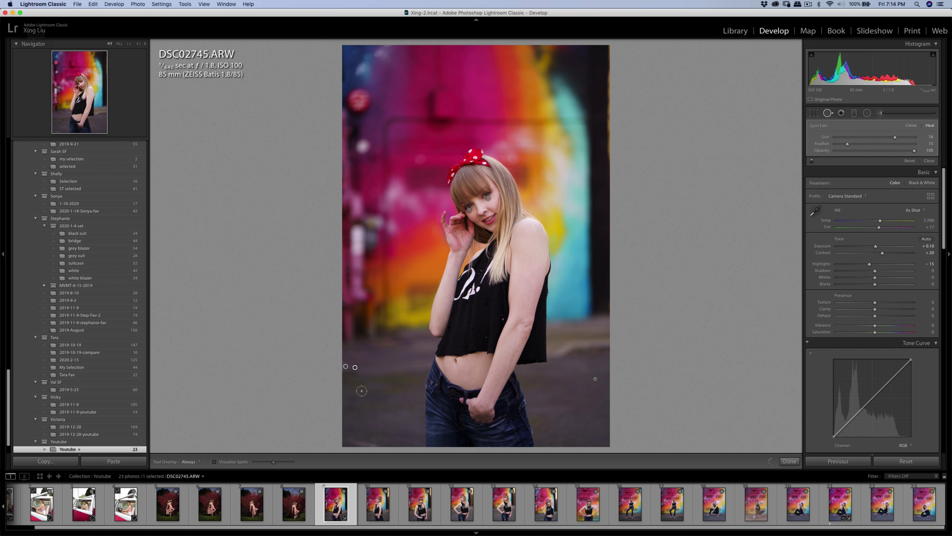
drag(355, 366, 348, 393)
key(q)
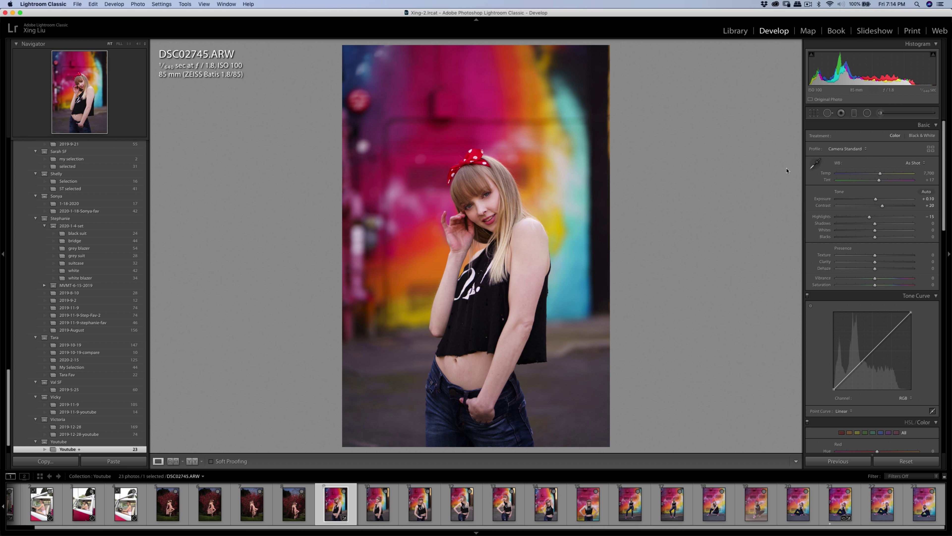
Step: Crop the portrait to the 4 x 5 / 8 x 10 aspect, framing her from above the headband to the upper jeans
click(814, 113)
click(915, 137)
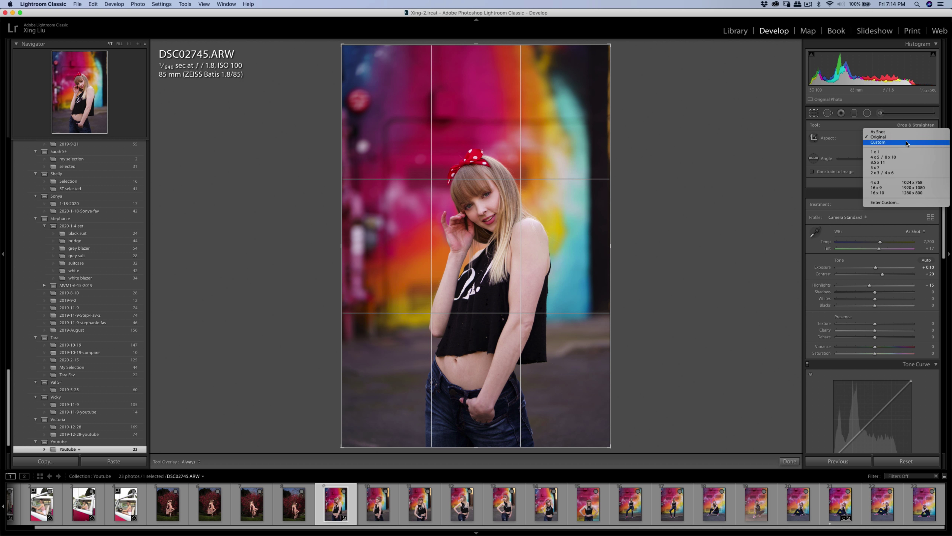
click(906, 159)
drag(474, 78, 484, 149)
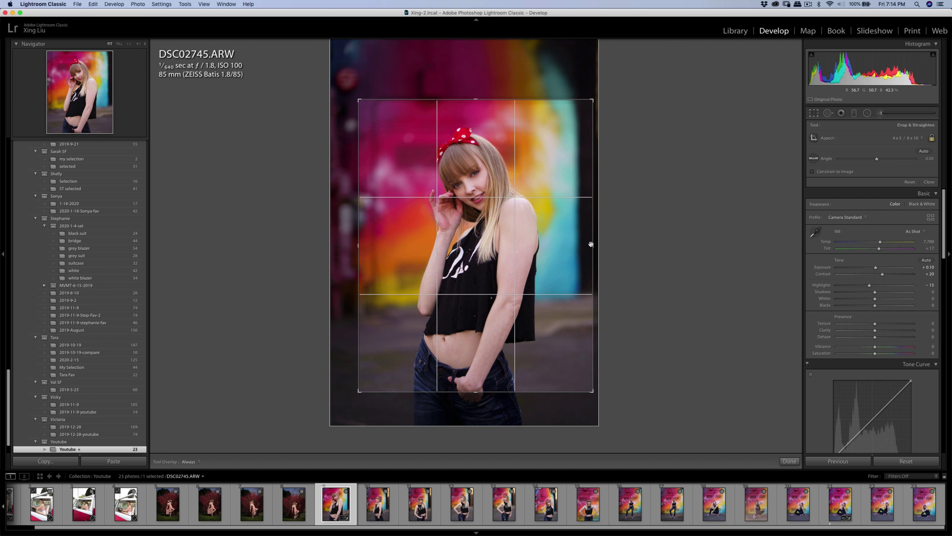
mouse_move(593, 389)
mouse_down()
mouse_move(563, 371)
mouse_move(591, 390)
mouse_up()
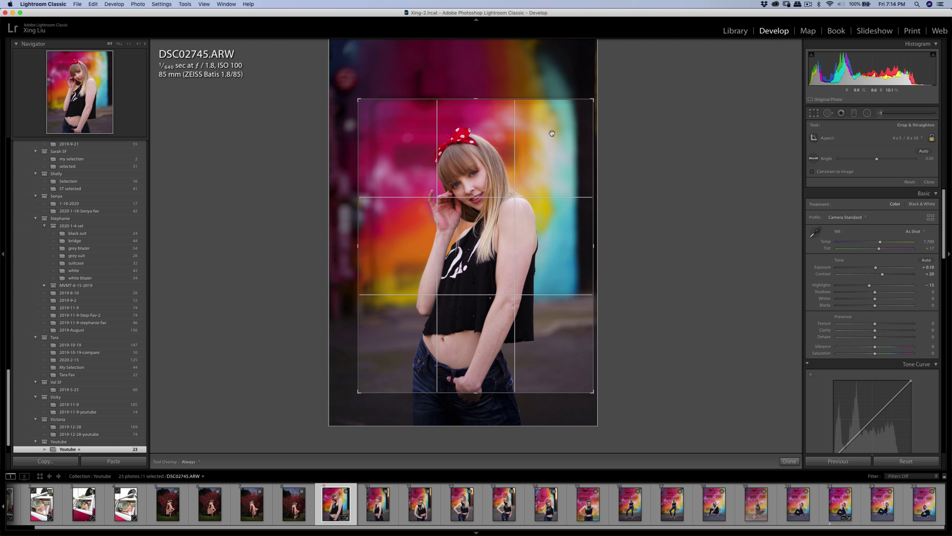
drag(546, 139, 546, 171)
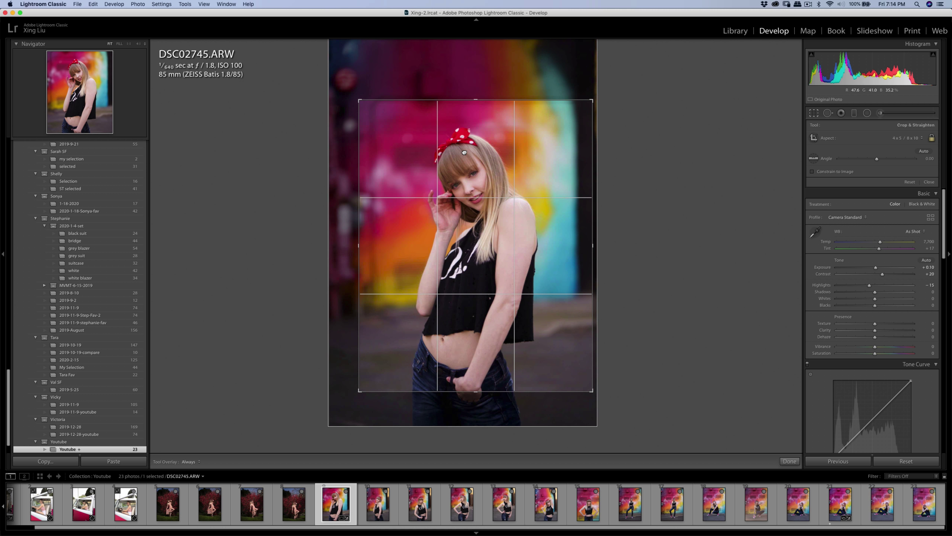
key(Return)
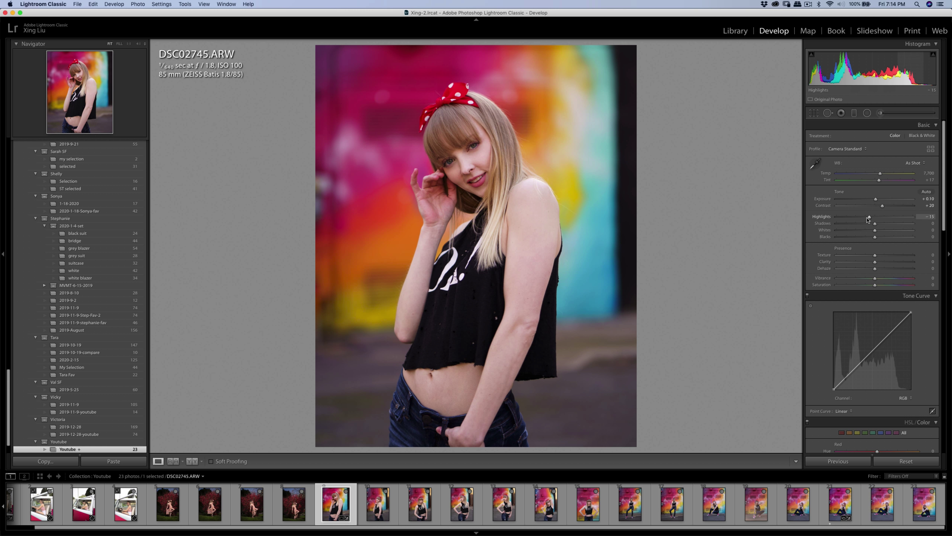
Step: Set Highlights to -19 and Contrast to +25 for the cropped portrait
drag(869, 219, 884, 205)
Step: Try a Yellow Saturation of -52 in the colour adjustments and undo it
scroll(880, 176, down, 10)
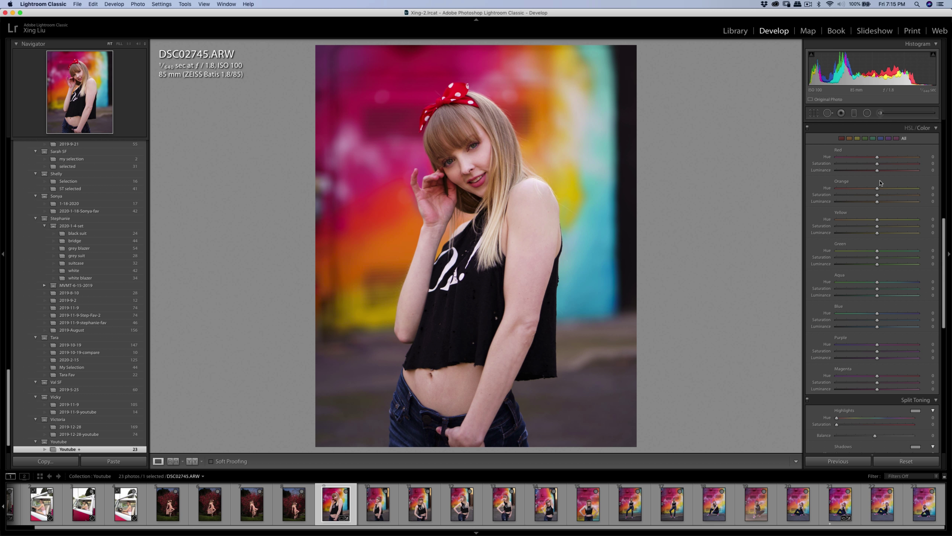
scroll(880, 182, up, 2)
drag(878, 261, 855, 265)
key(super+z)
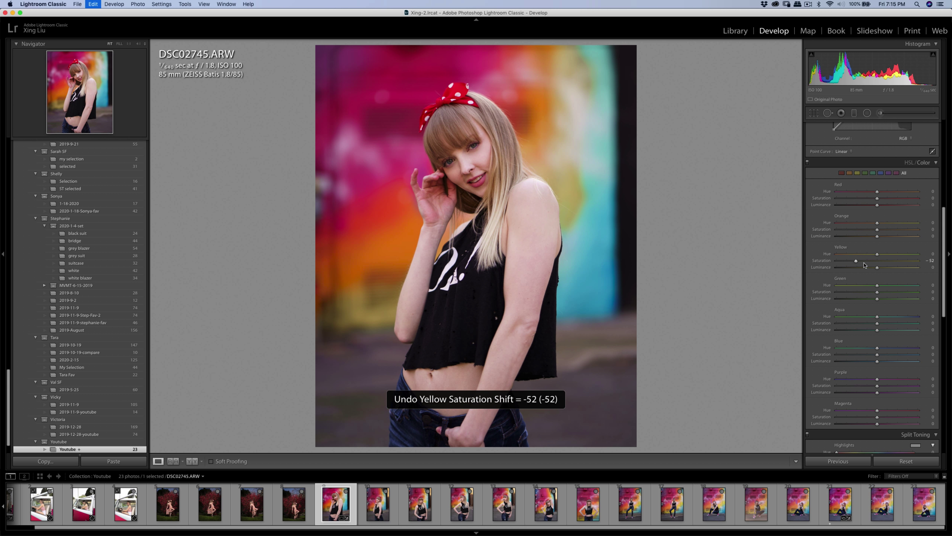
Step: Add a midtone point and a shadow point to the RGB tone curve, keeping the curve close to its diagonal
scroll(865, 259, up, 5)
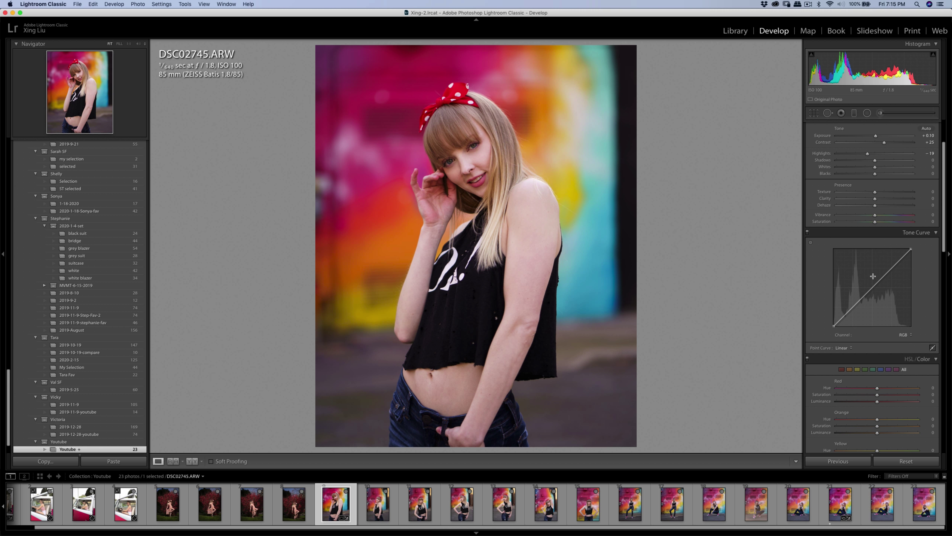
drag(871, 289, 847, 314)
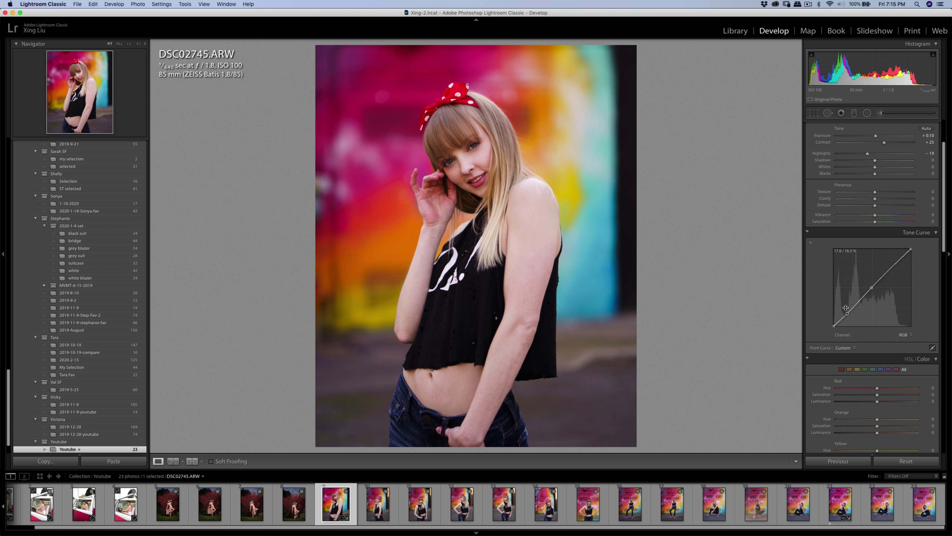
scroll(817, 202, up, 3)
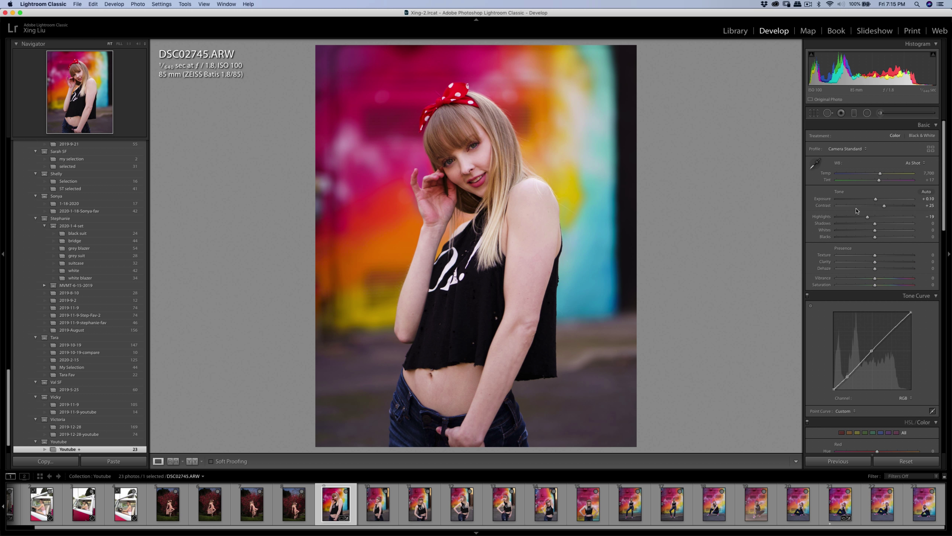
Step: Check the adjustment brush masks on the face, close the brush and set the photo's Exposure to +0.05
click(880, 112)
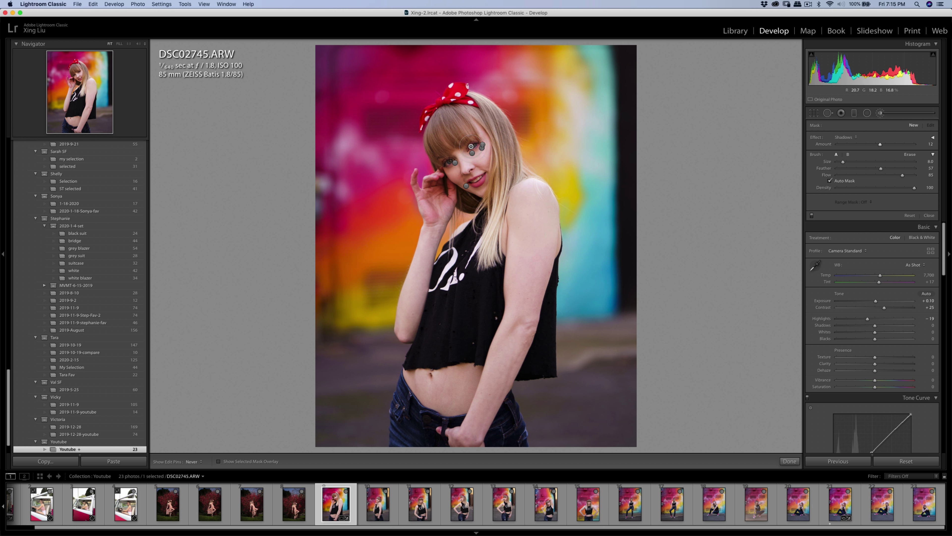
mouse_move(471, 146)
mouse_down()
mouse_move(439, 166)
mouse_move(452, 160)
mouse_move(441, 154)
mouse_move(469, 147)
mouse_up()
key(h)
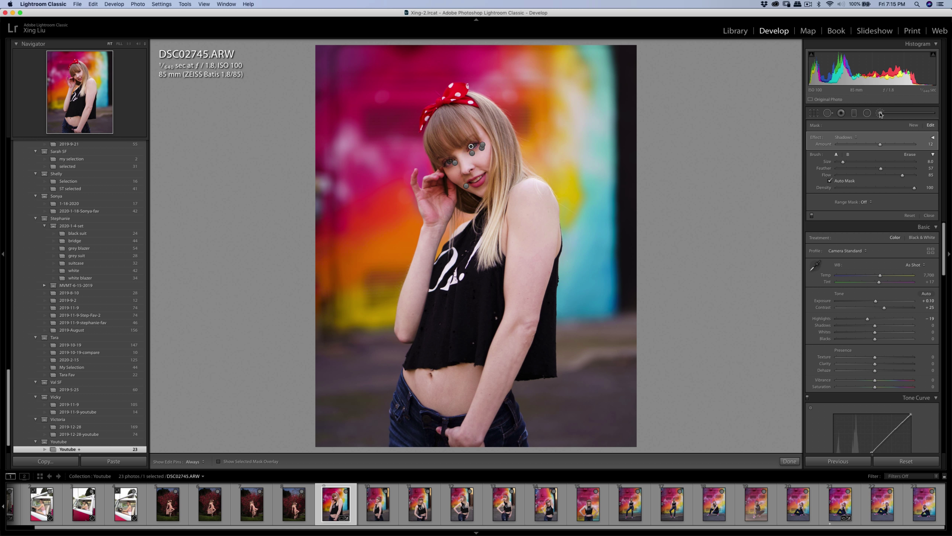
click(881, 113)
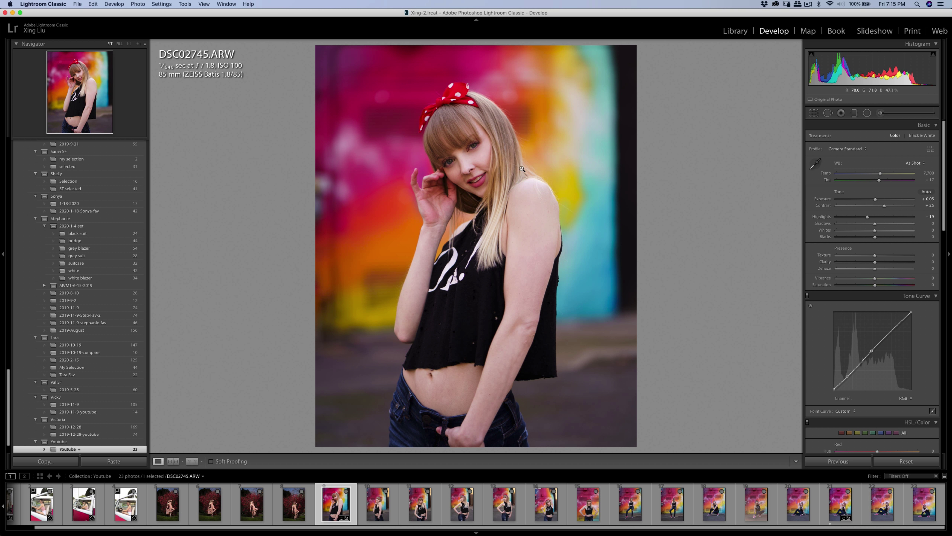
Step: Open an edit copy of DSC02745.ARW in Imagenomic Portraiture 3
right_click(509, 164)
mouse_move(556, 230)
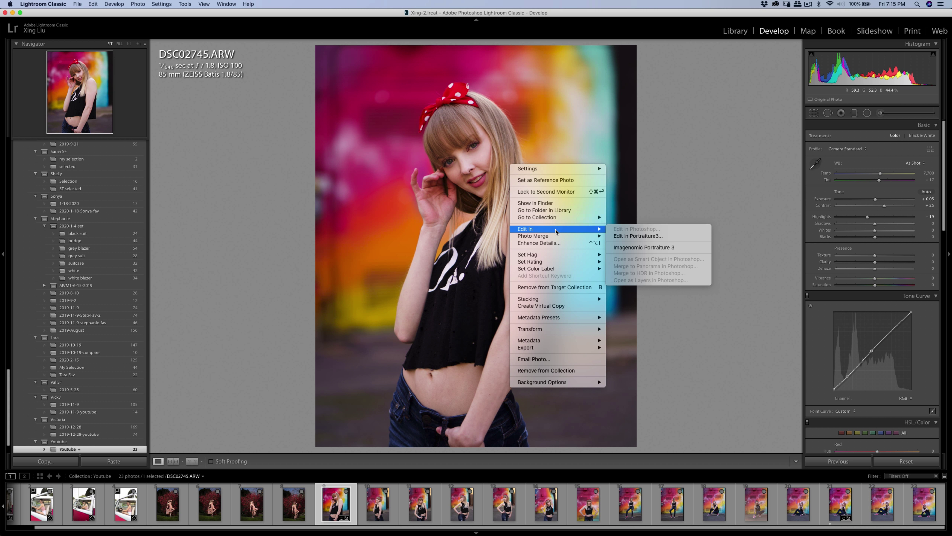
click(630, 246)
click(511, 218)
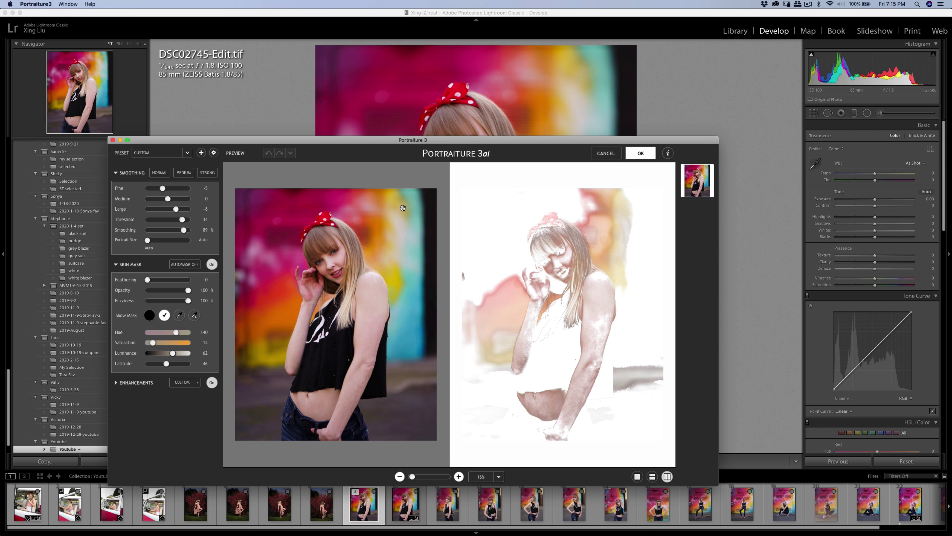
Step: Sample the skin tone on her face to refine the skin mask and apply the Portraiture smoothing
click(180, 315)
click(343, 256)
click(194, 315)
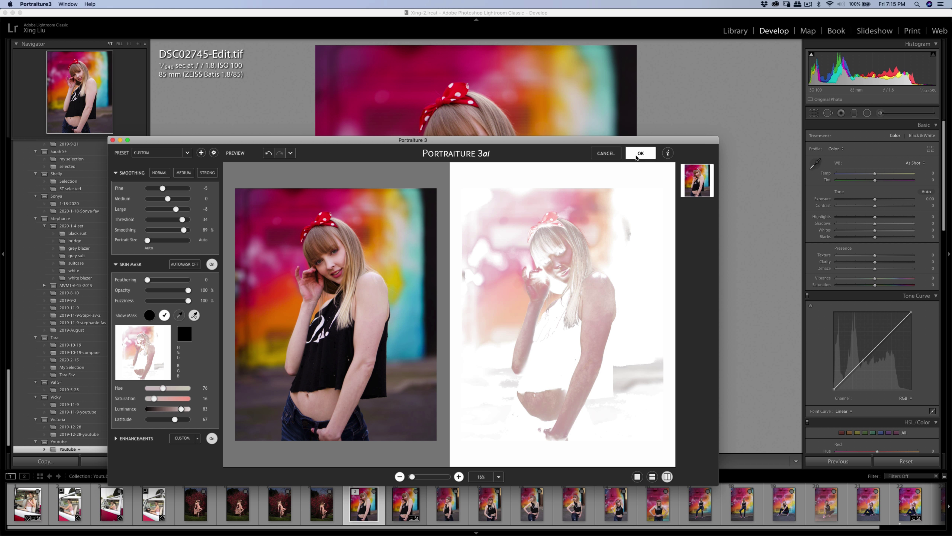
click(639, 154)
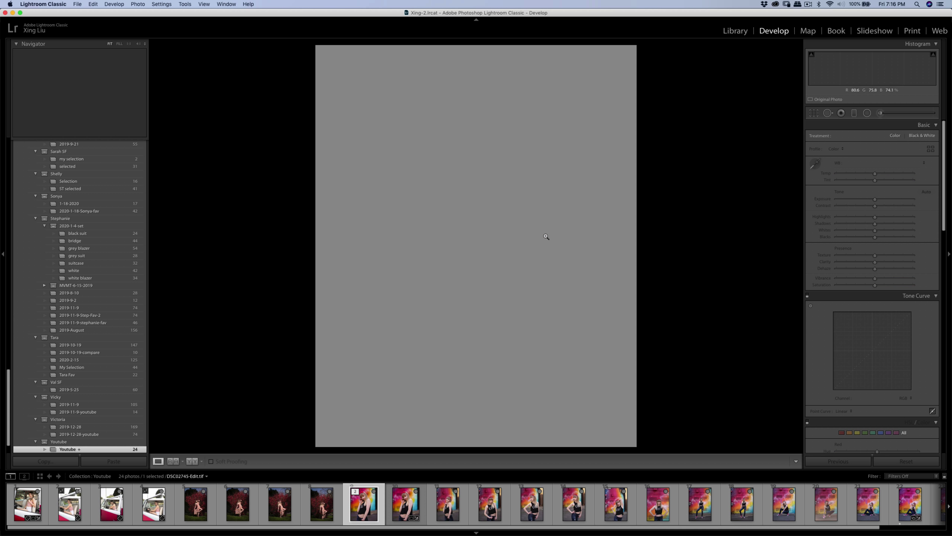
Step: Export the smoothed photo DSC02745-Edit.tif
key(super+shift+e)
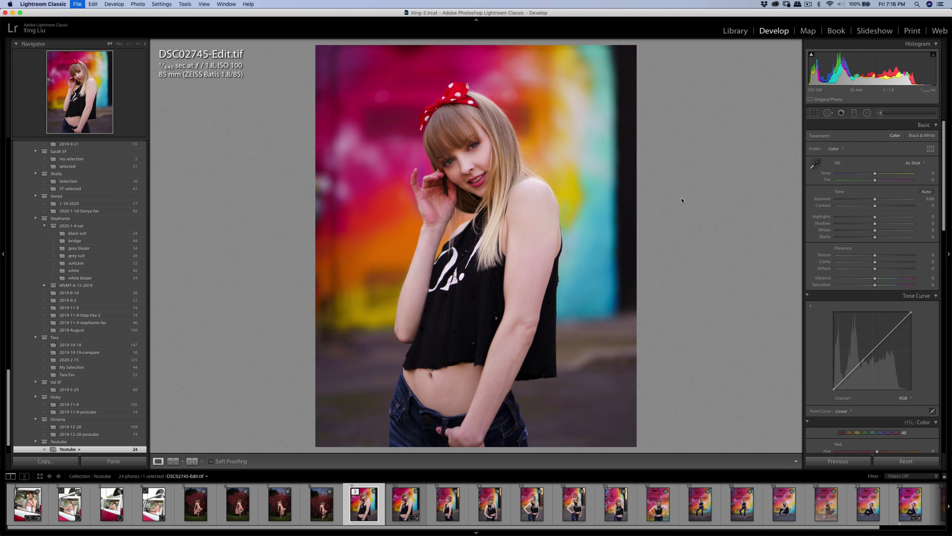
click(610, 289)
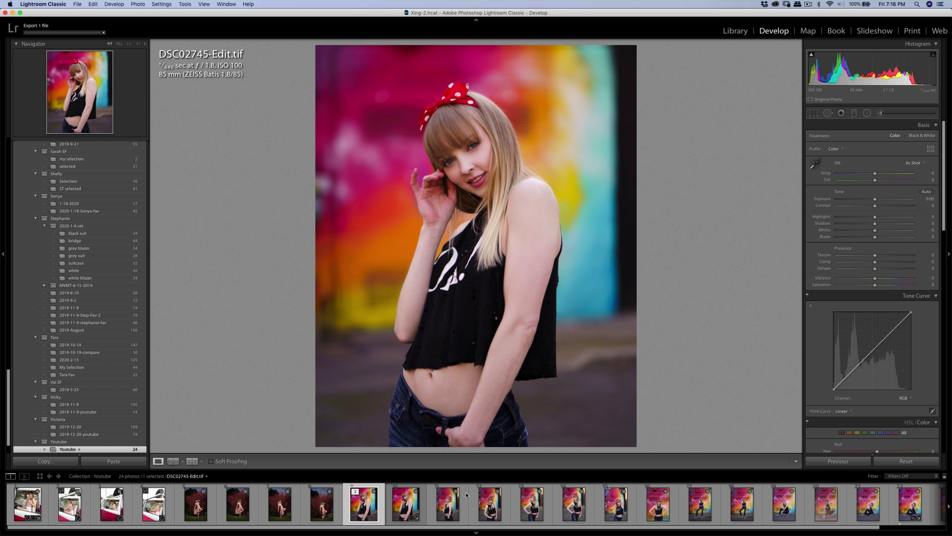
Step: Copy the develop settings of DSC02745.ARW, without local adjustments, spot removal or crop, and paste them onto DSC02746.ARW
click(403, 506)
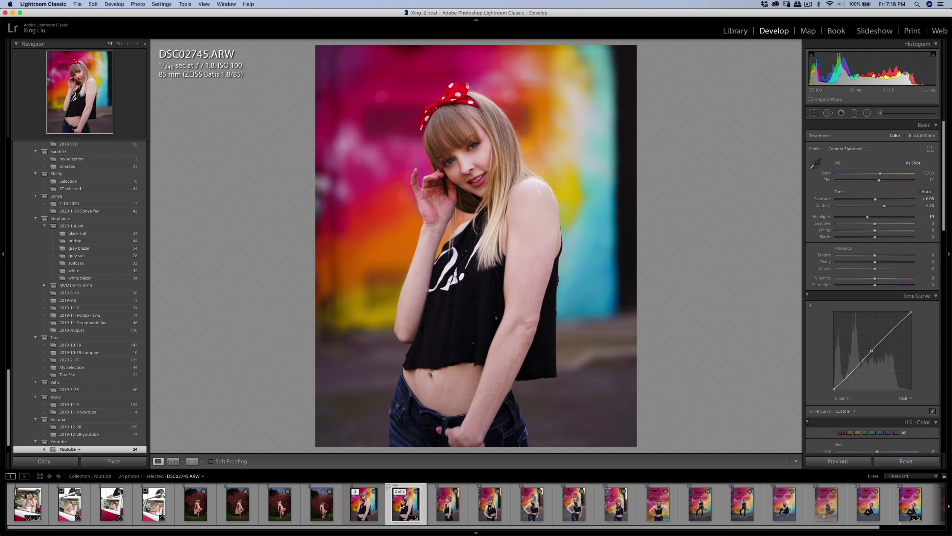
click(74, 462)
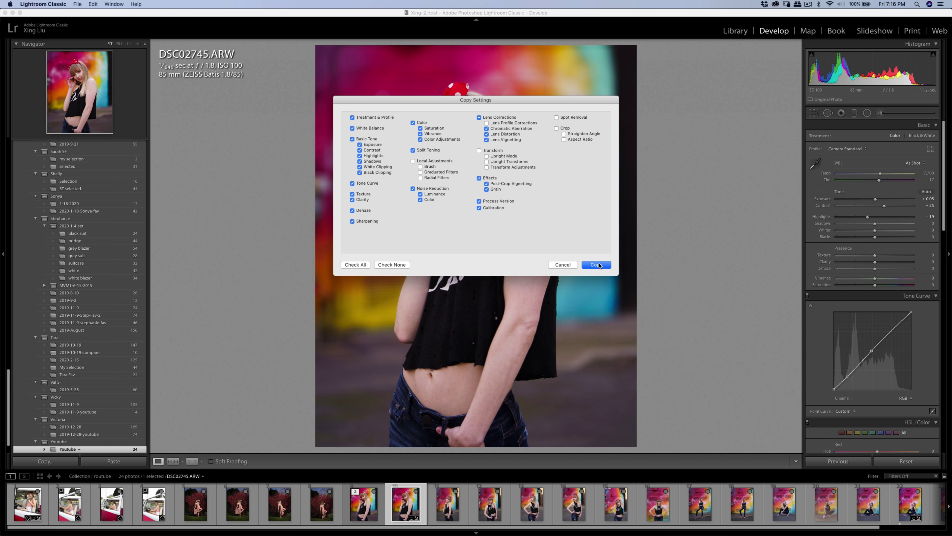
click(561, 267)
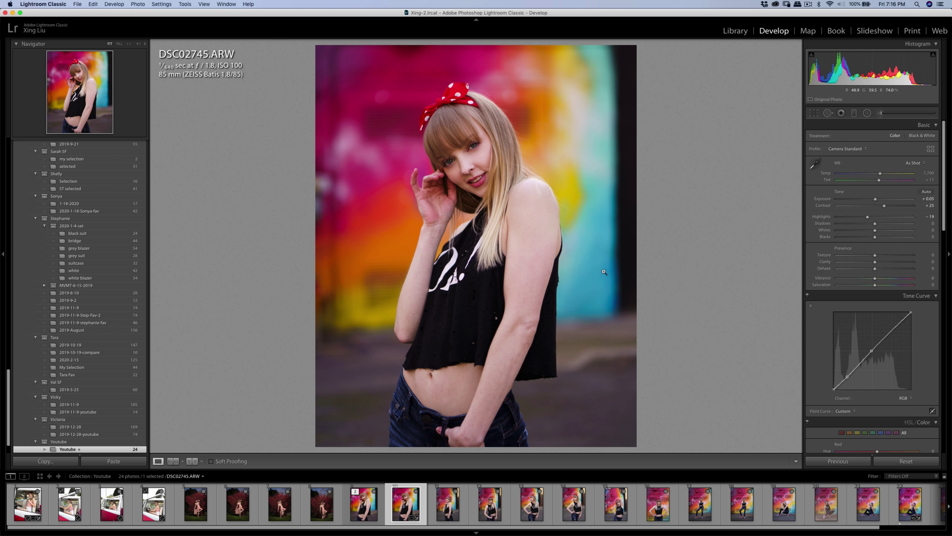
click(464, 499)
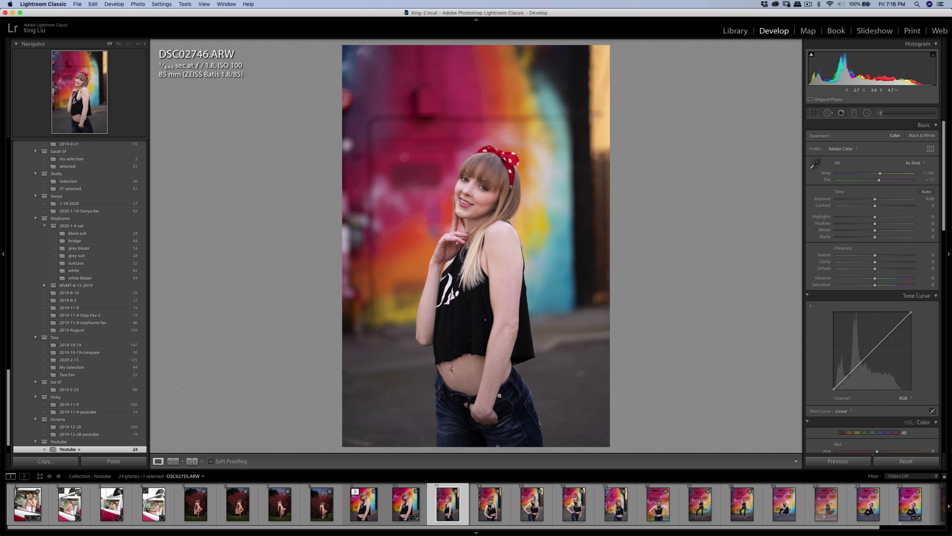
click(117, 463)
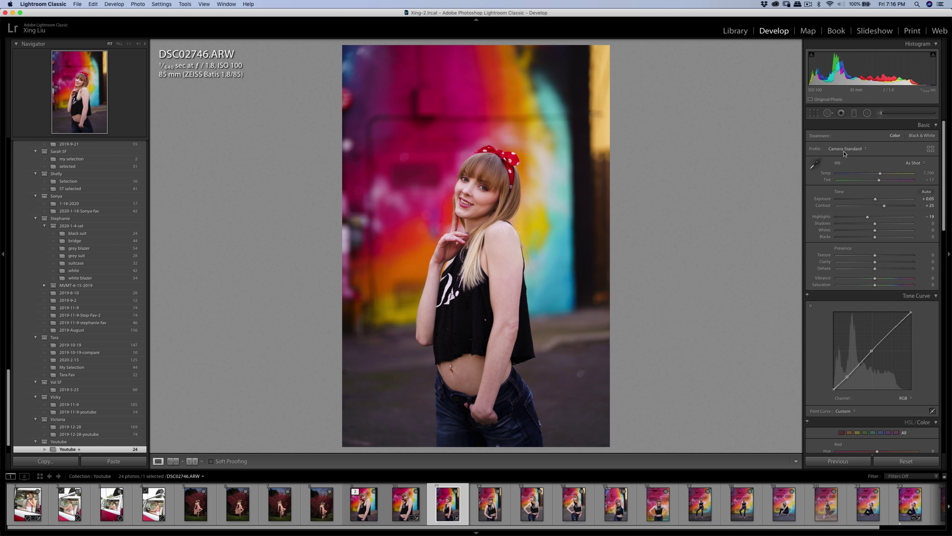
Step: Straighten DSC02746.ARW to an angle of 2.21 and crop it tighter at the original aspect, excluding the yellow strip beside the wall
click(814, 112)
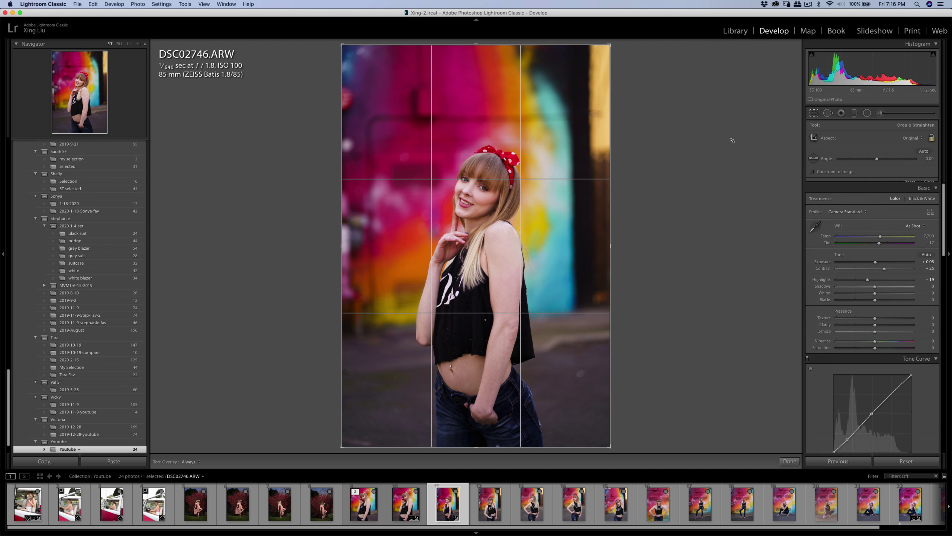
drag(731, 143, 729, 150)
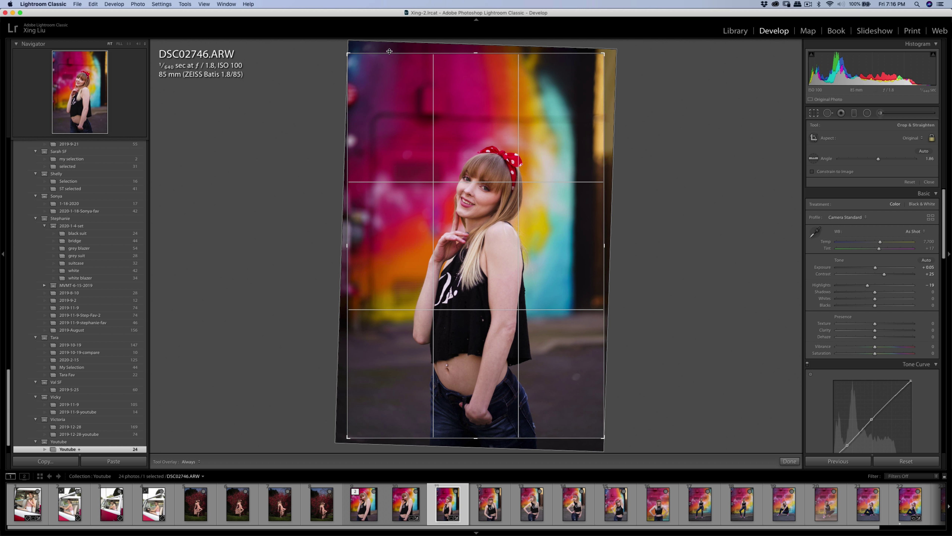
drag(392, 54, 392, 60)
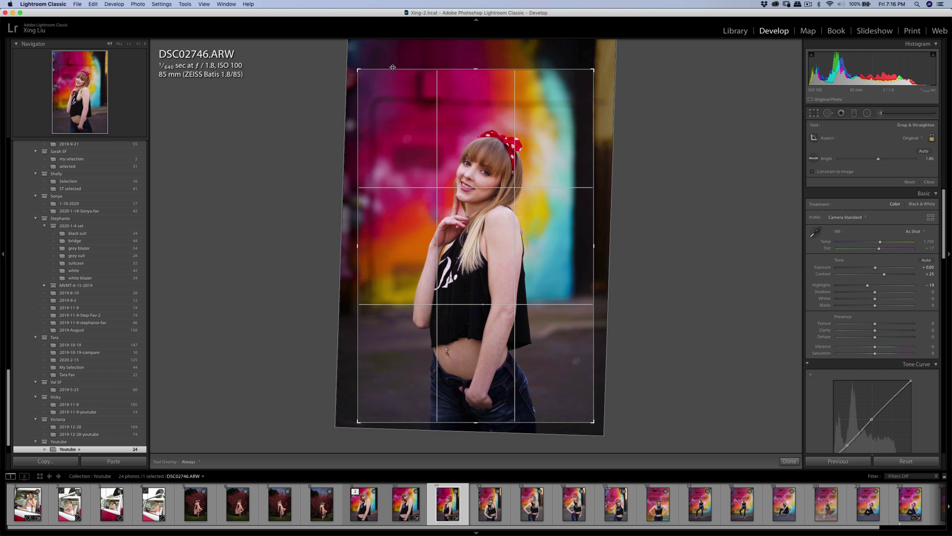
drag(413, 126, 411, 126)
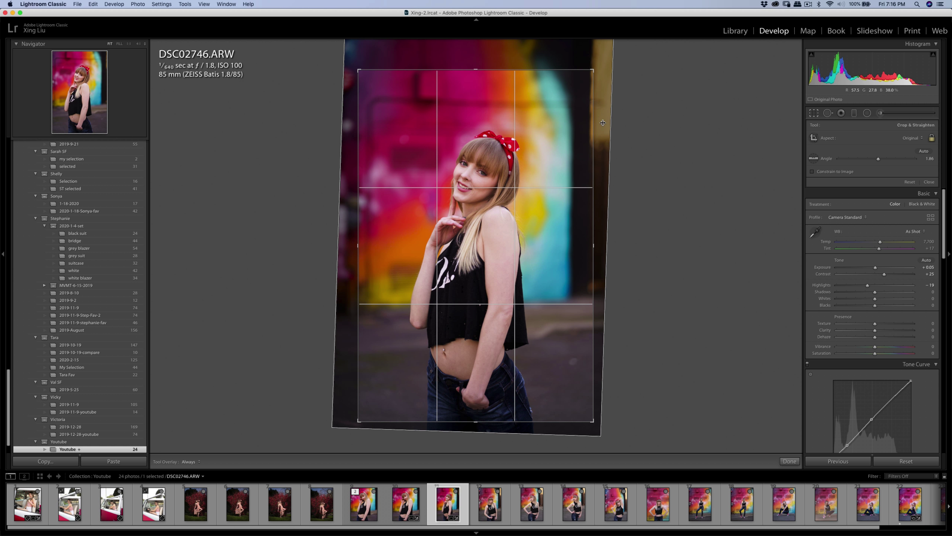
drag(602, 123, 640, 116)
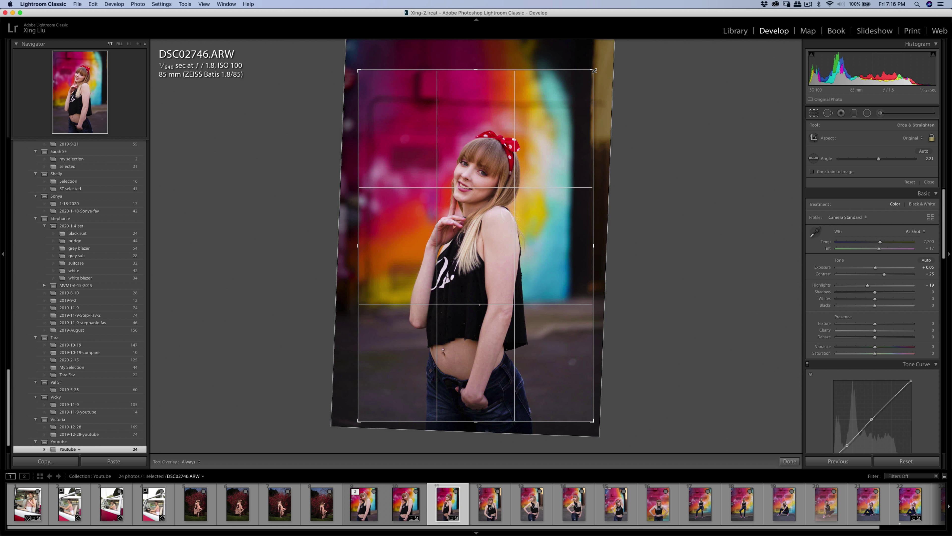
drag(594, 70, 591, 74)
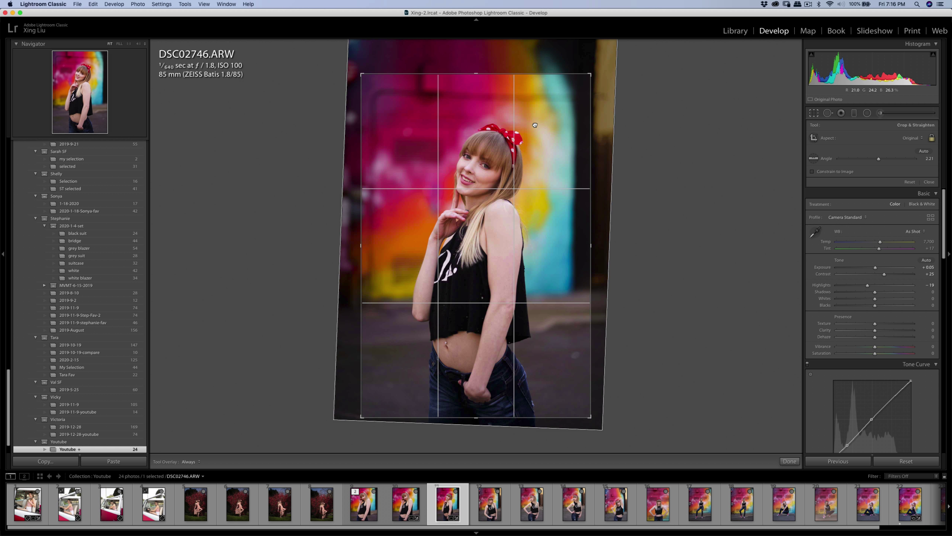
key(Return)
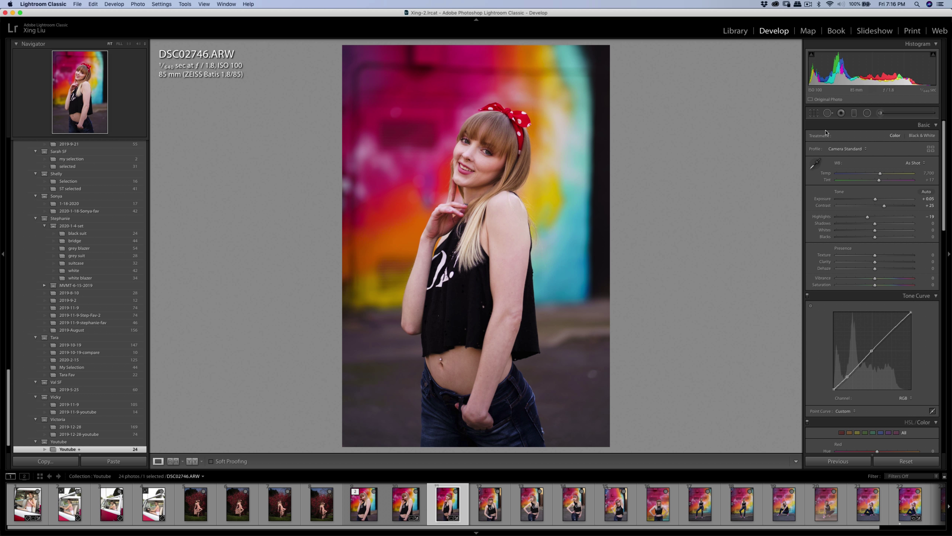
Step: Reduce the straightening angle of DSC02746.ARW to 1.53 and keep the crop at the original aspect
click(813, 113)
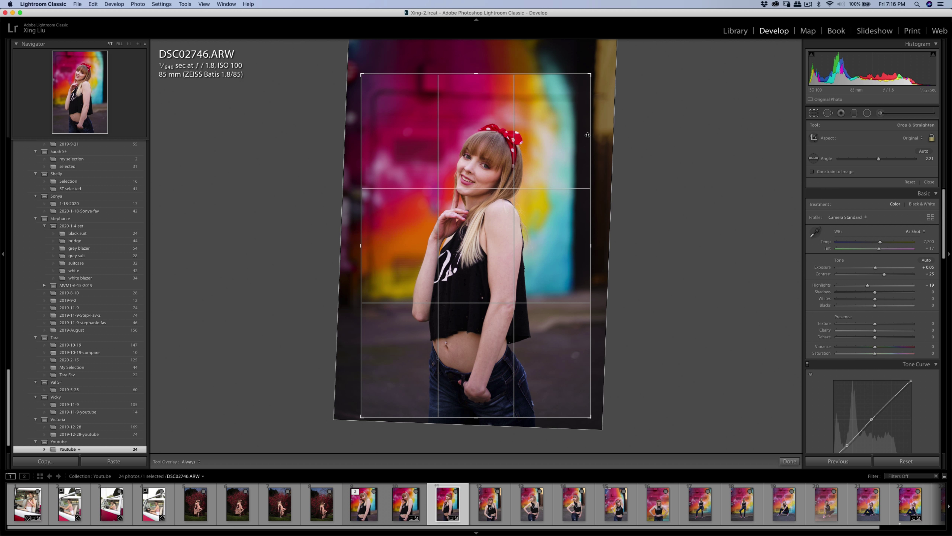
key(Return)
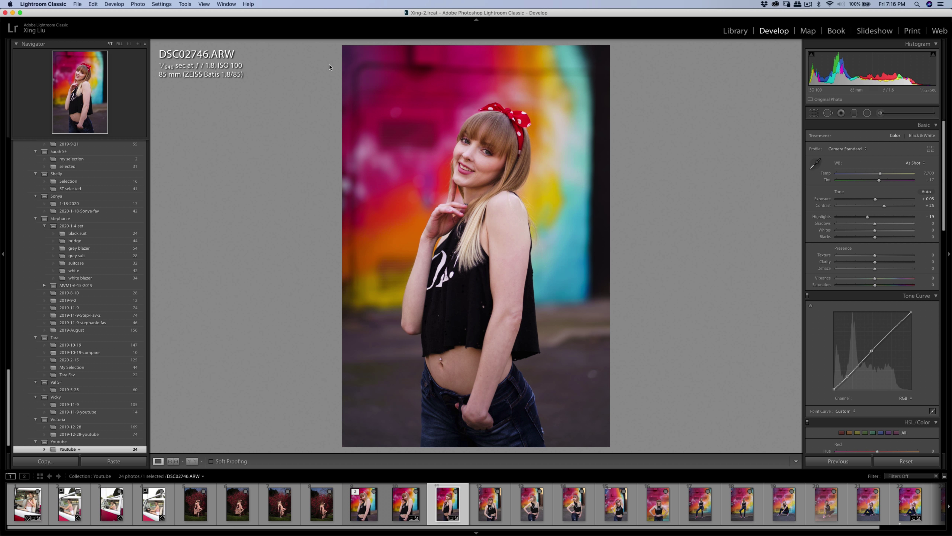
click(815, 113)
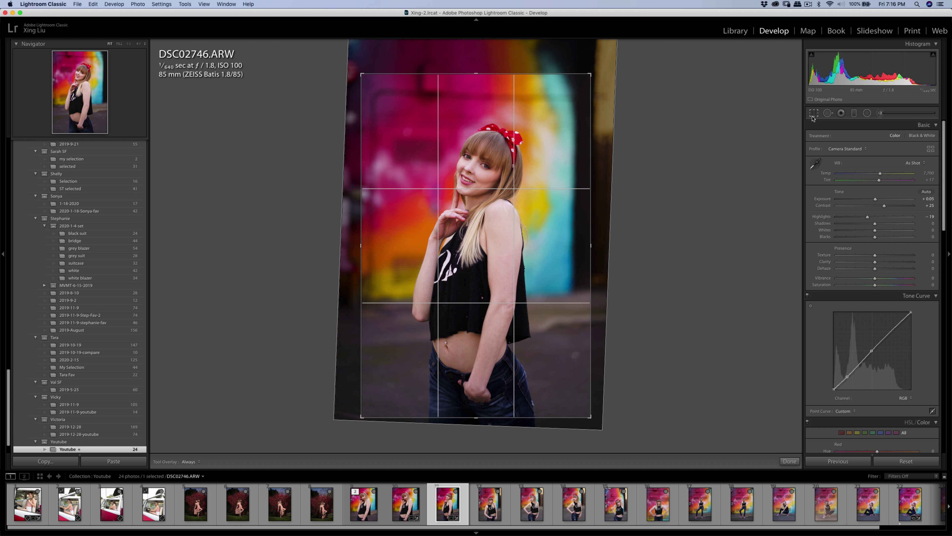
drag(734, 126, 740, 121)
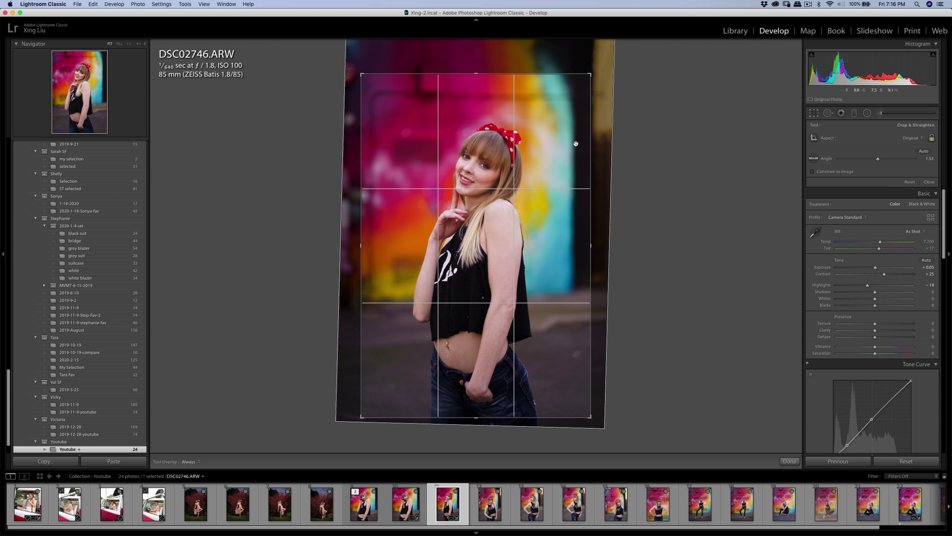
key(Return)
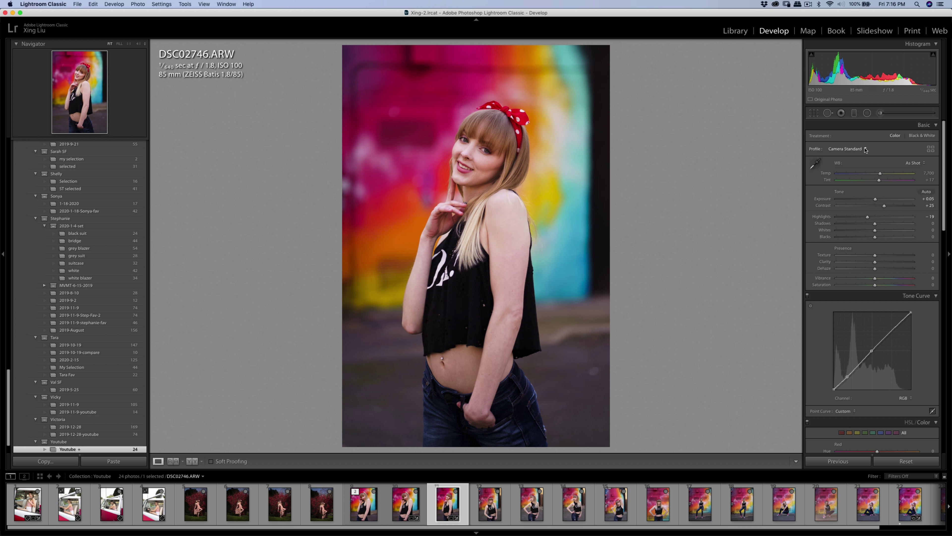
Step: Paint the Soften Skin (Lite) adjustment with a size 4.0 brush on the skin beneath both eyes
click(488, 162)
key(k)
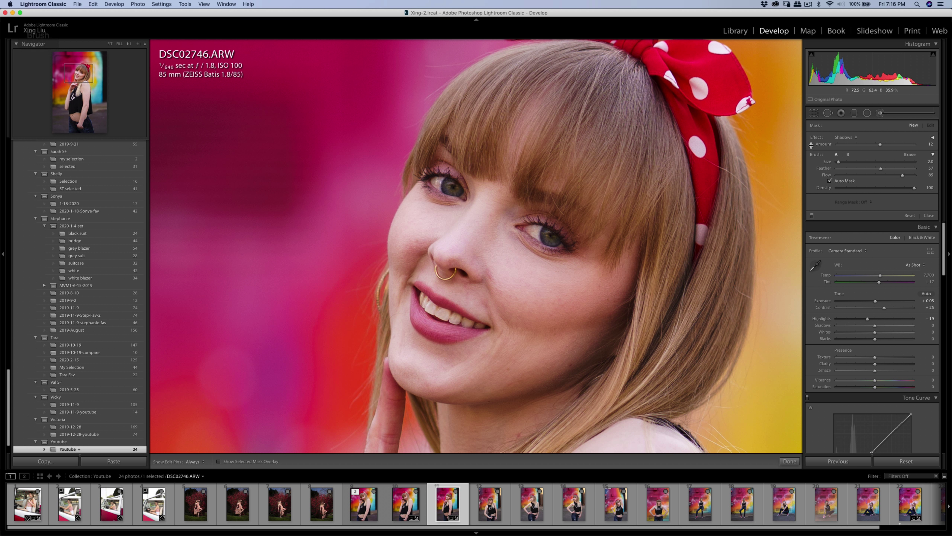
click(846, 137)
click(858, 221)
key(bracketright)
key(bracketright)
drag(514, 239, 428, 198)
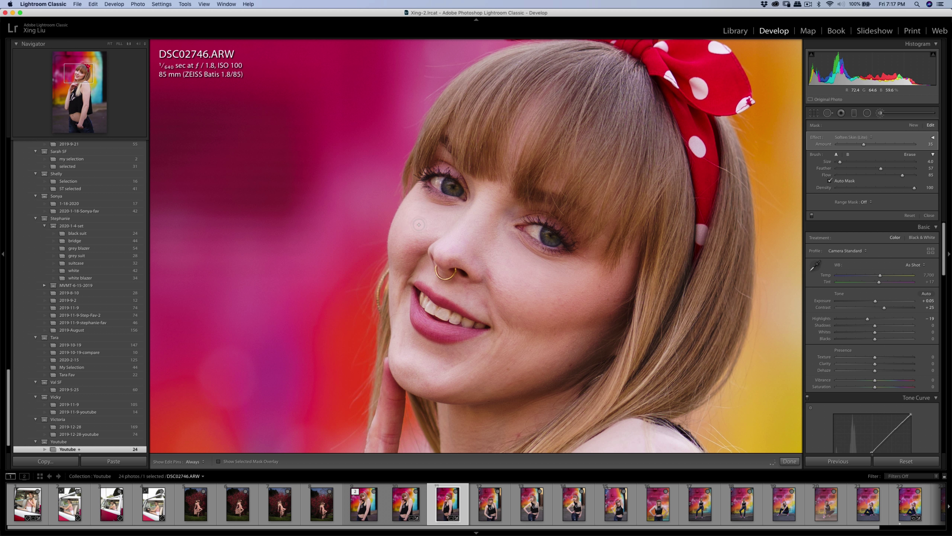
Step: Heal the crease beneath the eye on the image's right, and brush Soften Skin (Lite) over the same area
key(q)
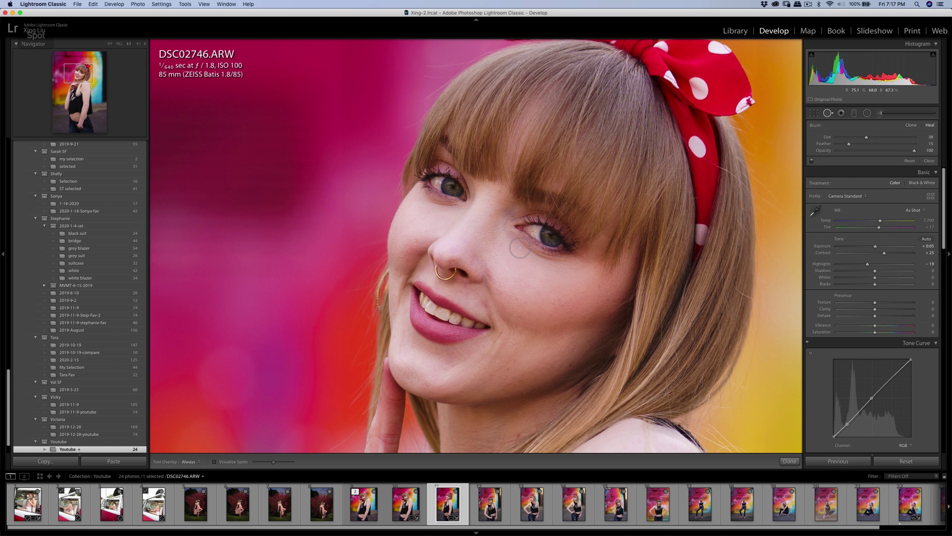
scroll(520, 247, down, 5)
drag(515, 235, 561, 261)
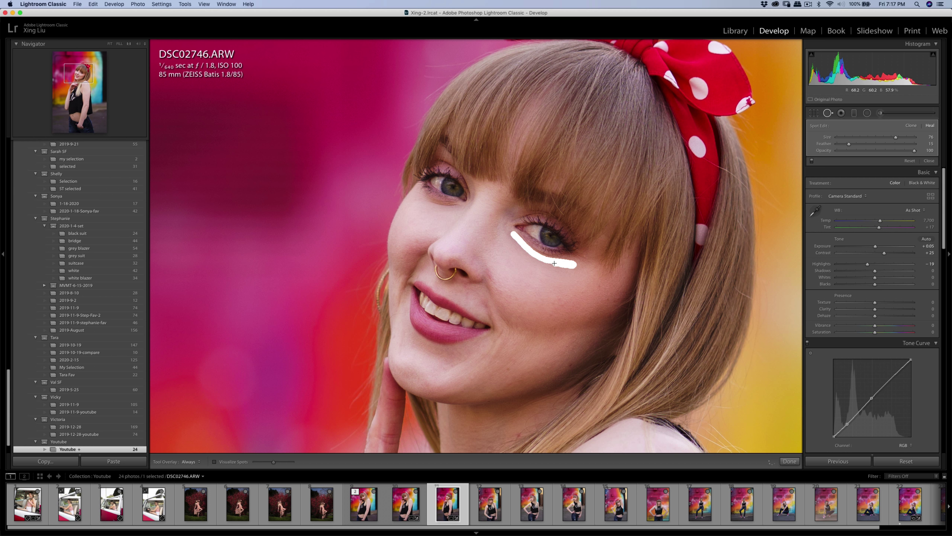
key(k)
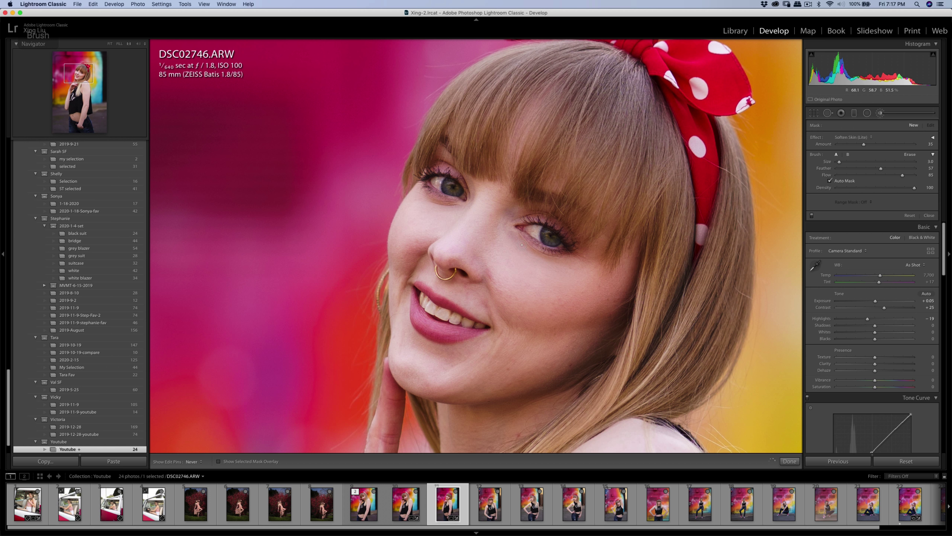
drag(513, 239, 568, 262)
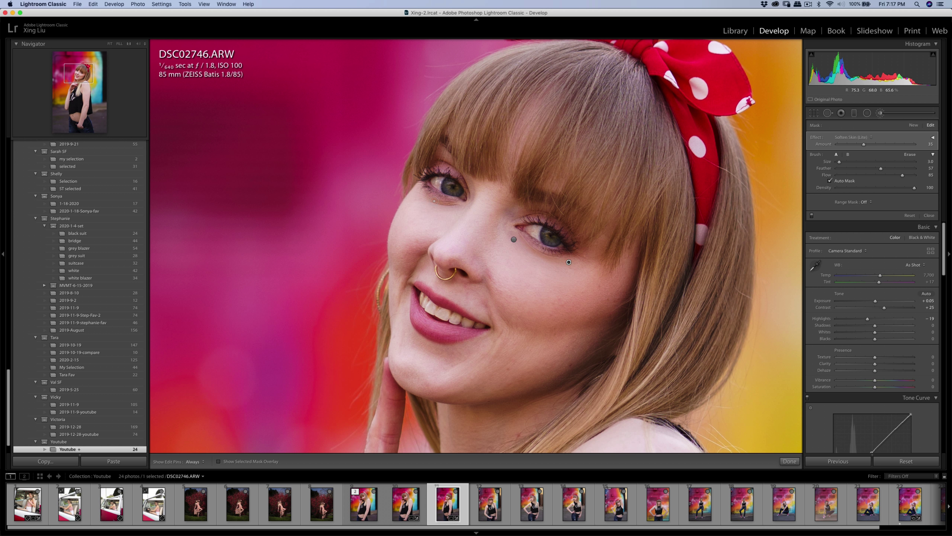
Step: Heal the crease beneath the eye on the image's left, sampling the clean skin just below it
key(q)
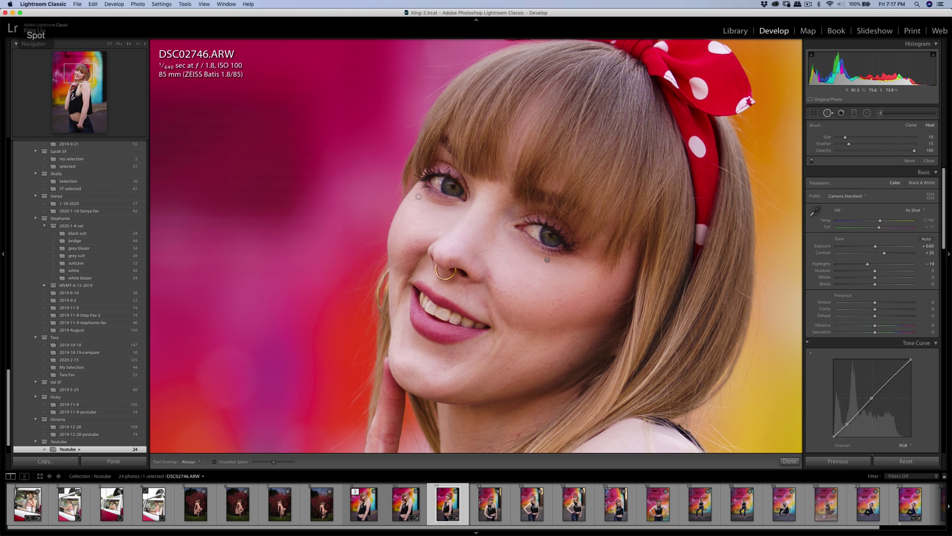
drag(418, 198, 431, 203)
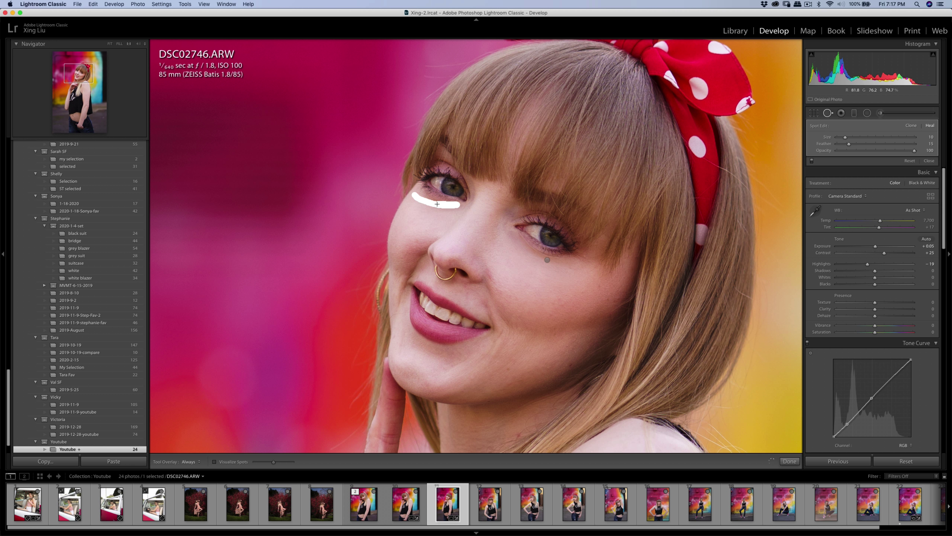
drag(417, 195, 433, 212)
key(q)
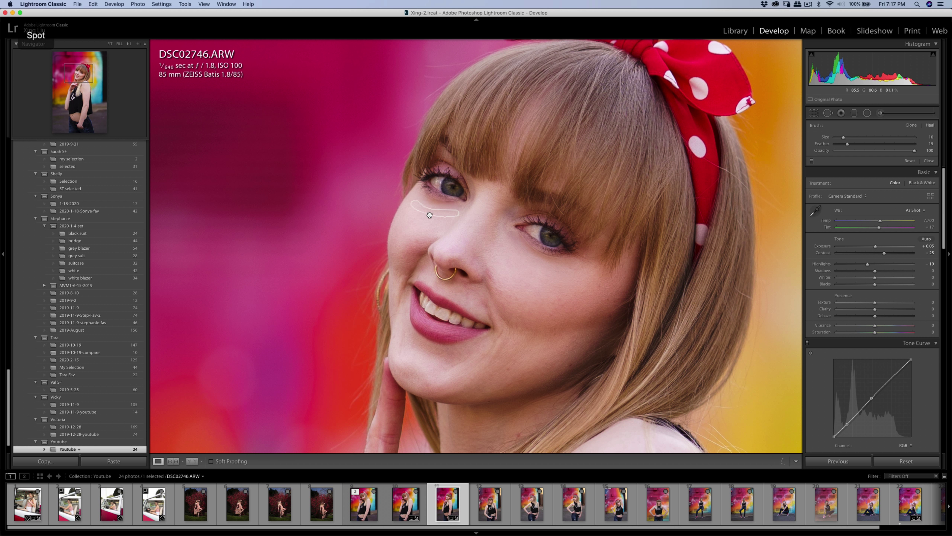
key(k)
key(h)
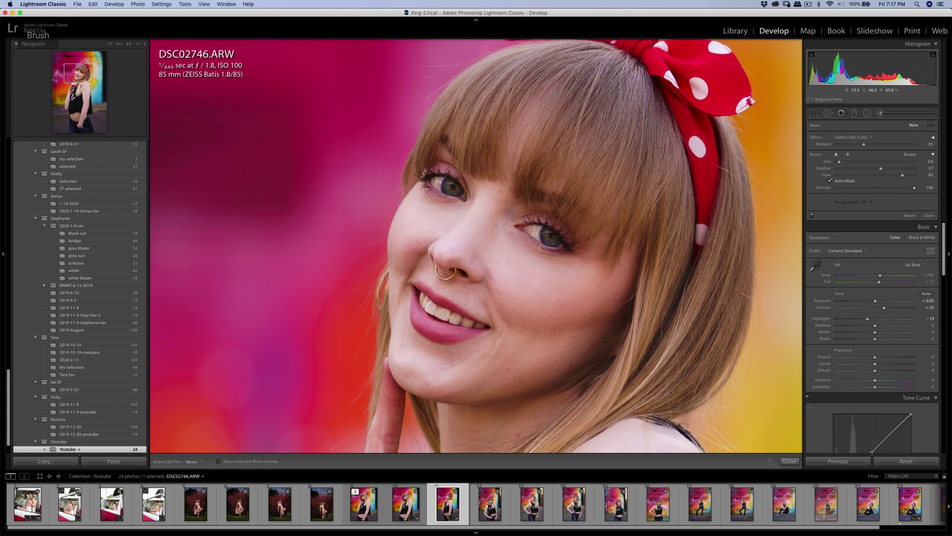
key(q)
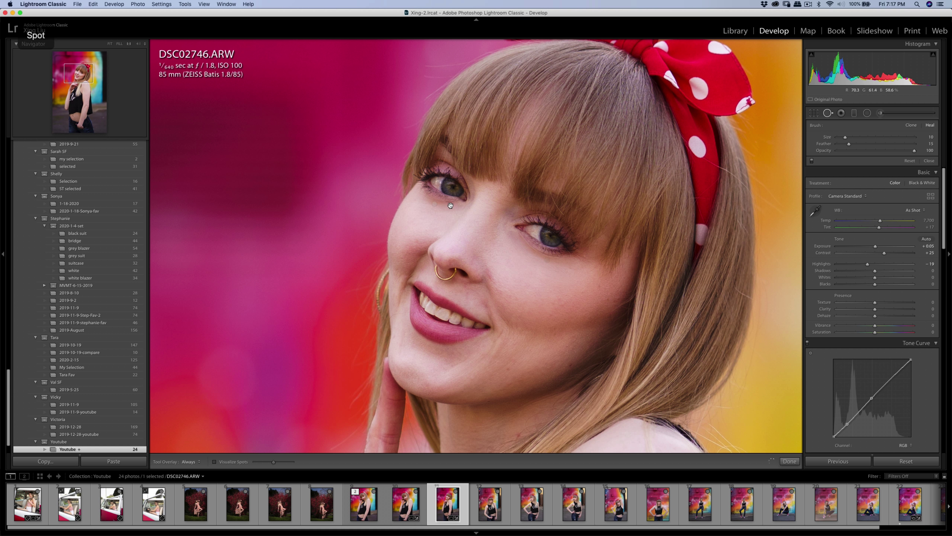
drag(454, 205, 454, 205)
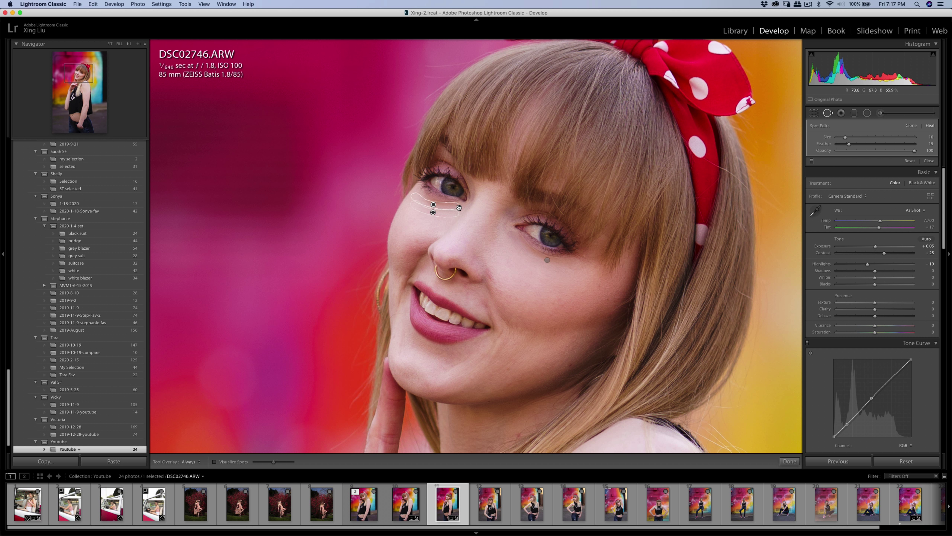
Step: Brush Soften Skin (Lite) on the healed skin beneath the eye on the image's left
key(q)
key(k)
click(455, 205)
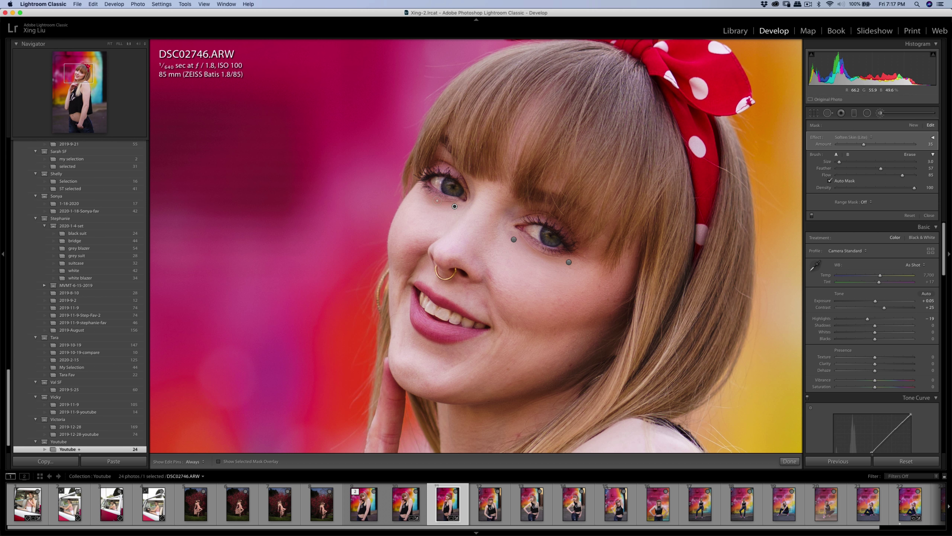
key(q)
key(q)
Step: Set the exposure of DSC02746.ARW to +0.10 and its highlights to -21
click(490, 230)
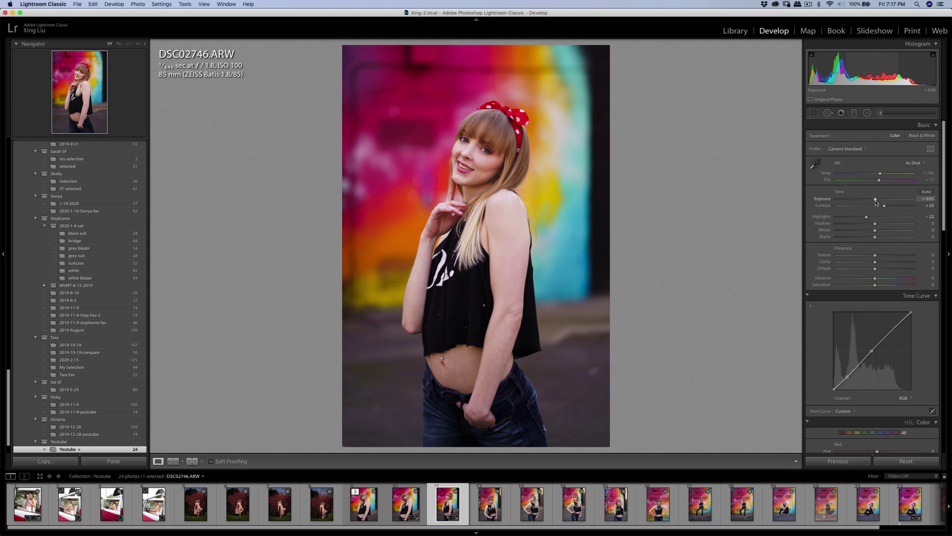
drag(876, 202, 876, 201)
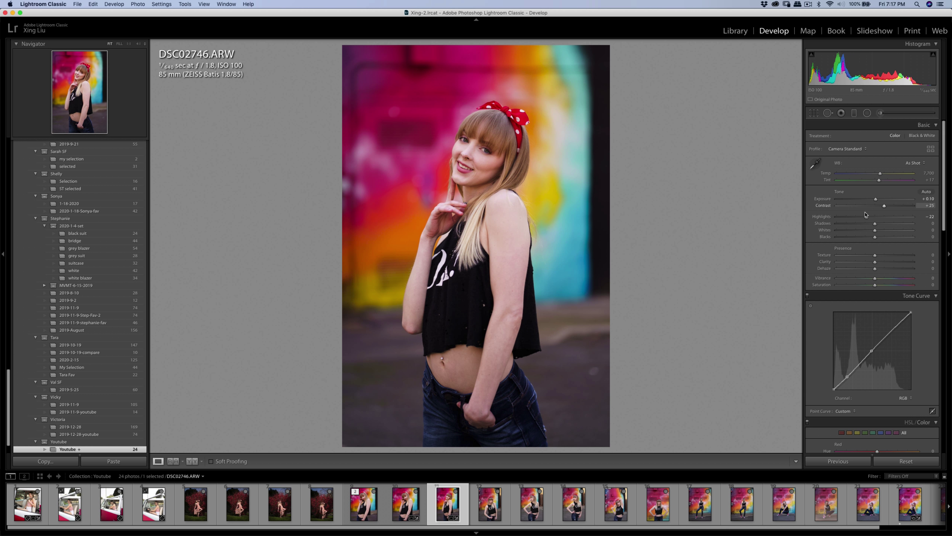
Step: Open the photo in Imagenomic Portraiture 3, sample the skin tone on her face for the skin mask, and apply the smoothing
right_click(526, 175)
mouse_move(561, 240)
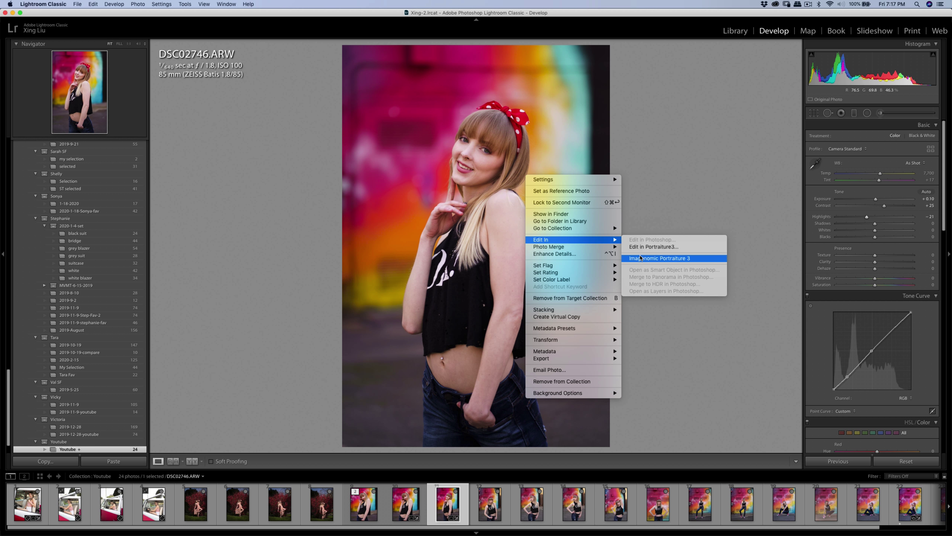
click(660, 259)
click(518, 219)
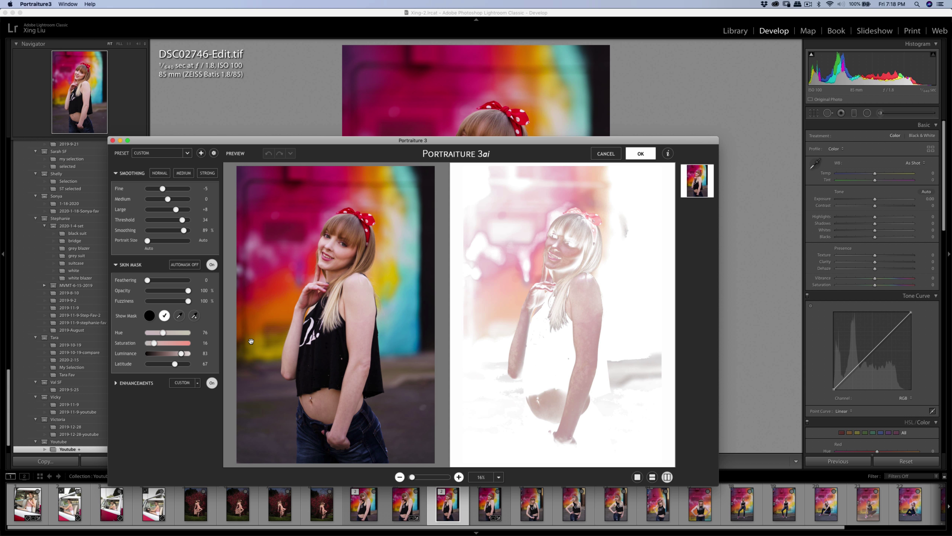
click(194, 315)
click(638, 172)
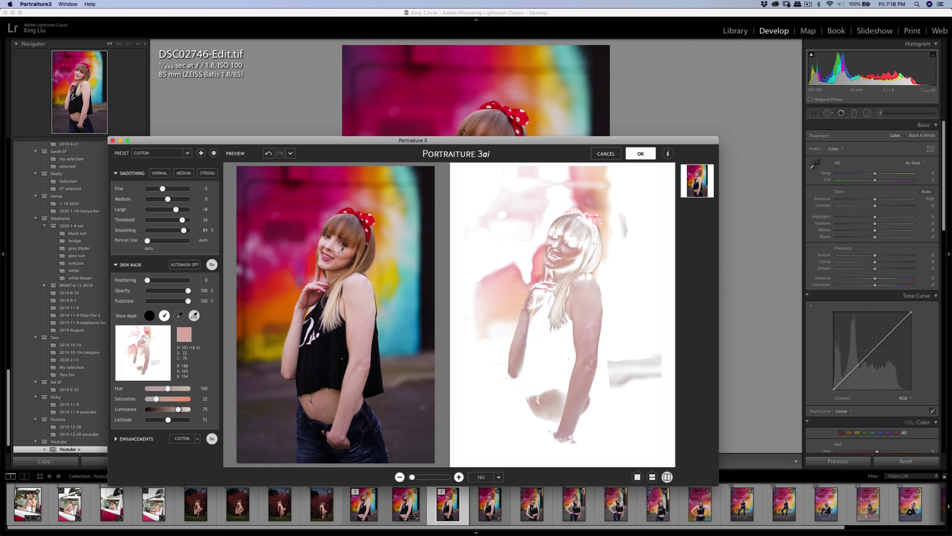
click(645, 158)
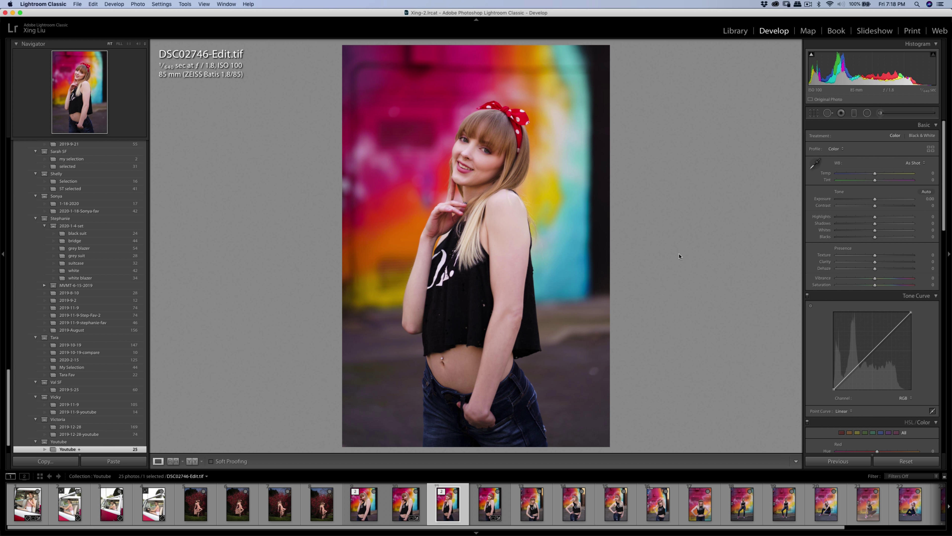
Step: Export DSC02746-Edit.tif to the hard drive with the existing export settings
key(super+shift+e)
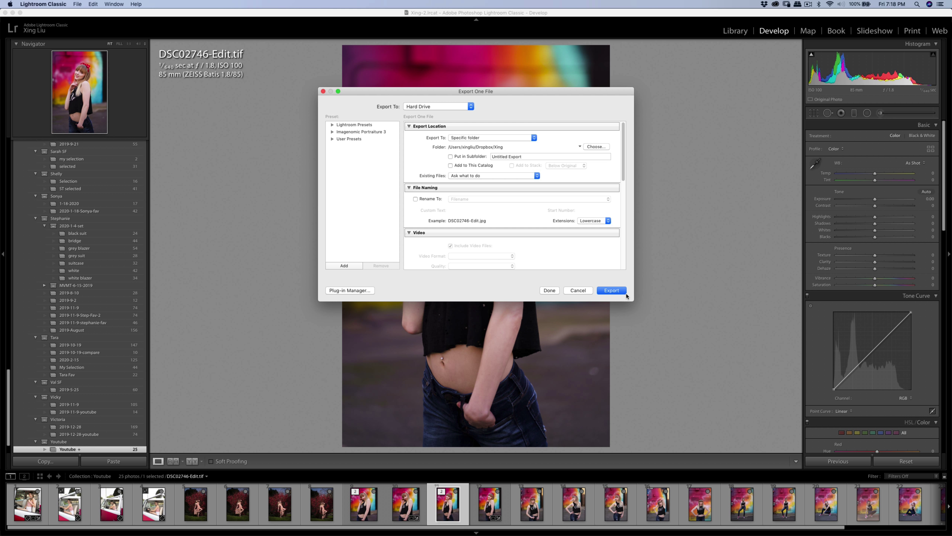
click(617, 292)
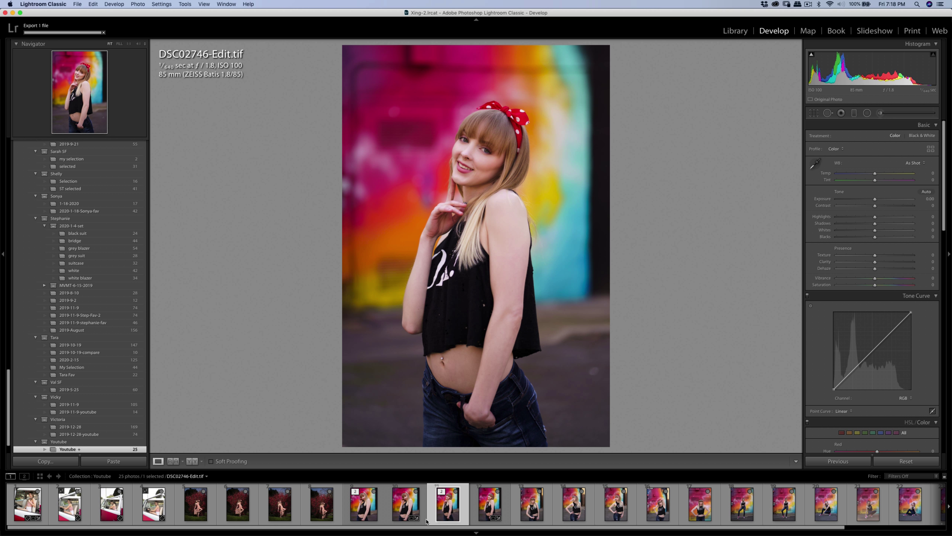
Step: Copy the develop settings of DSC02746.ARW, without local adjustments, spot removal or crop, and paste them onto DSC02768.ARW and DSC02771.ARW
click(497, 504)
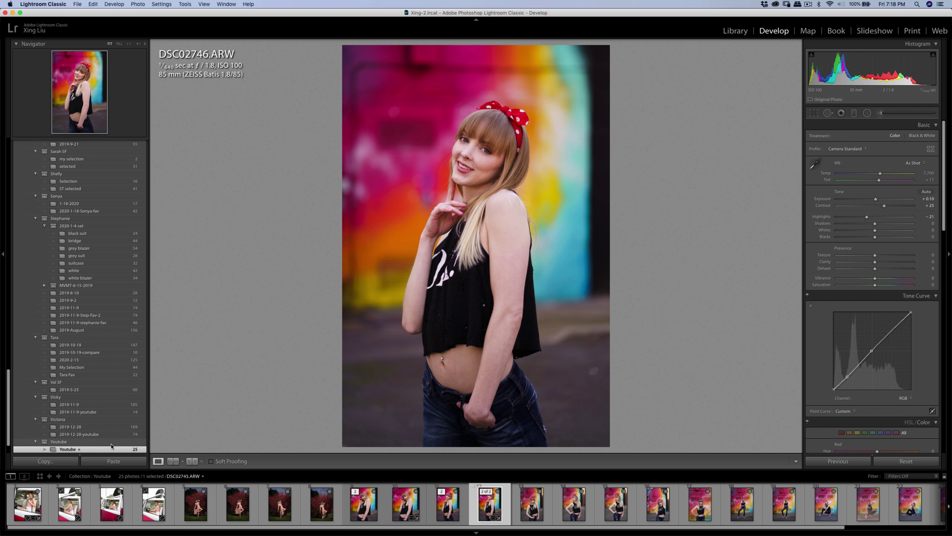
click(56, 468)
click(598, 267)
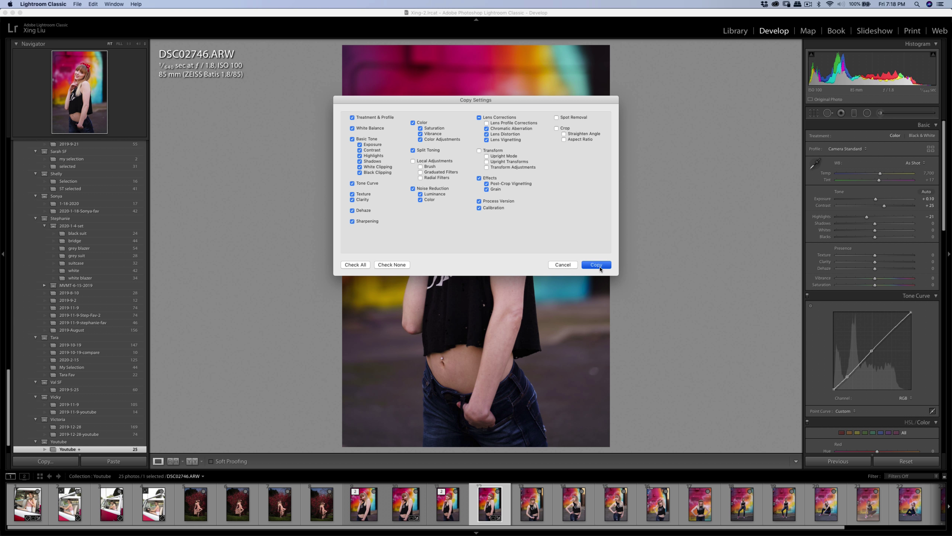
click(575, 507)
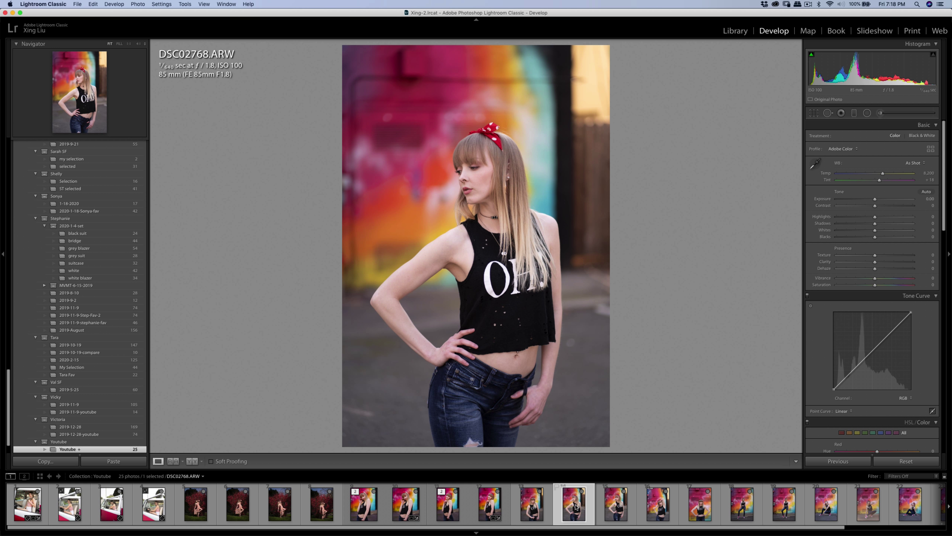
click(621, 508)
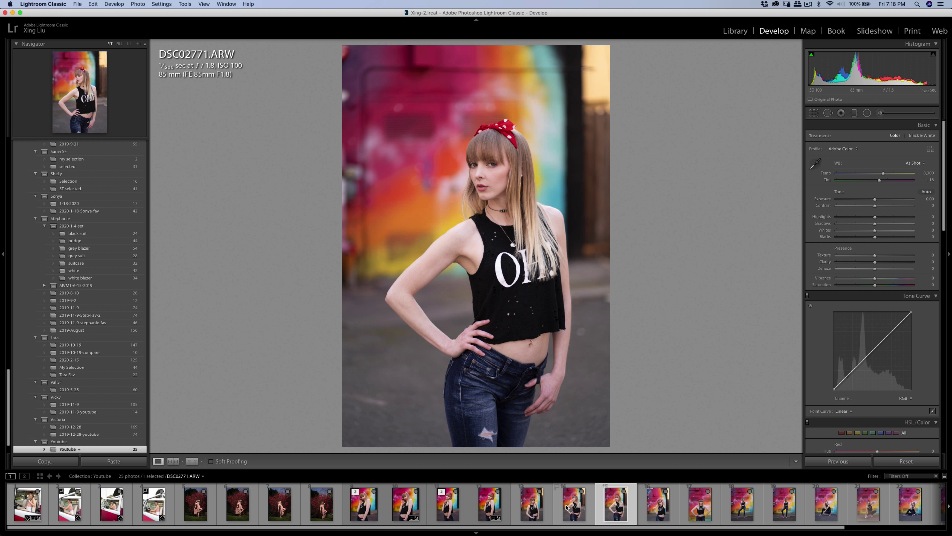
click(567, 507)
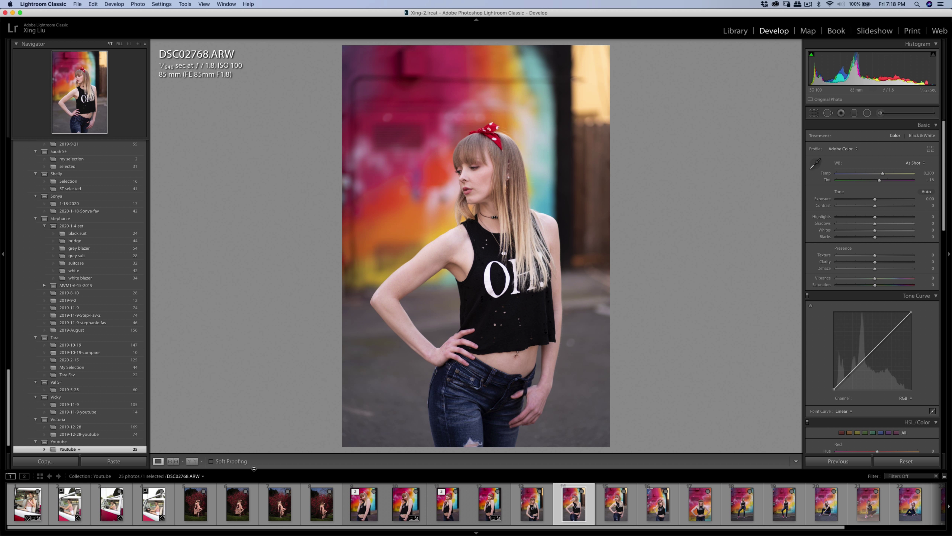
super+click(611, 509)
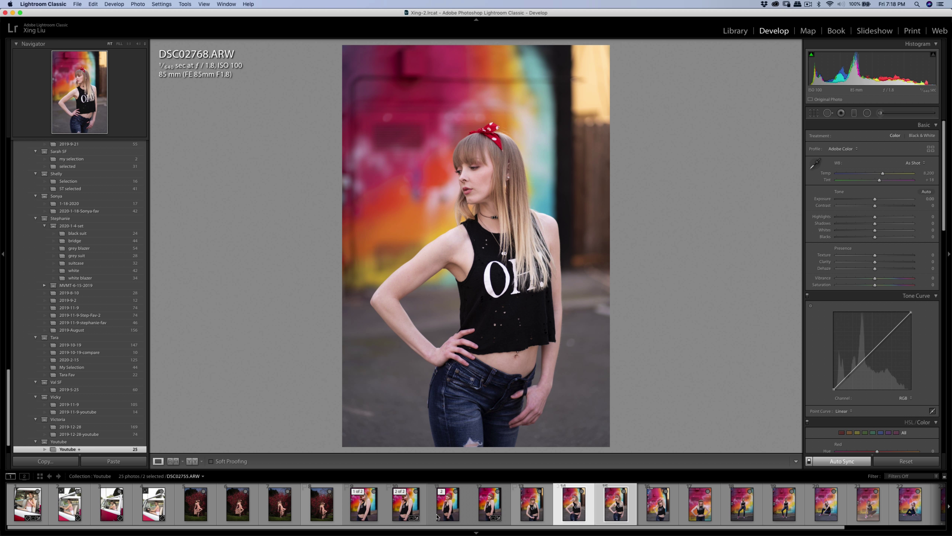
click(113, 461)
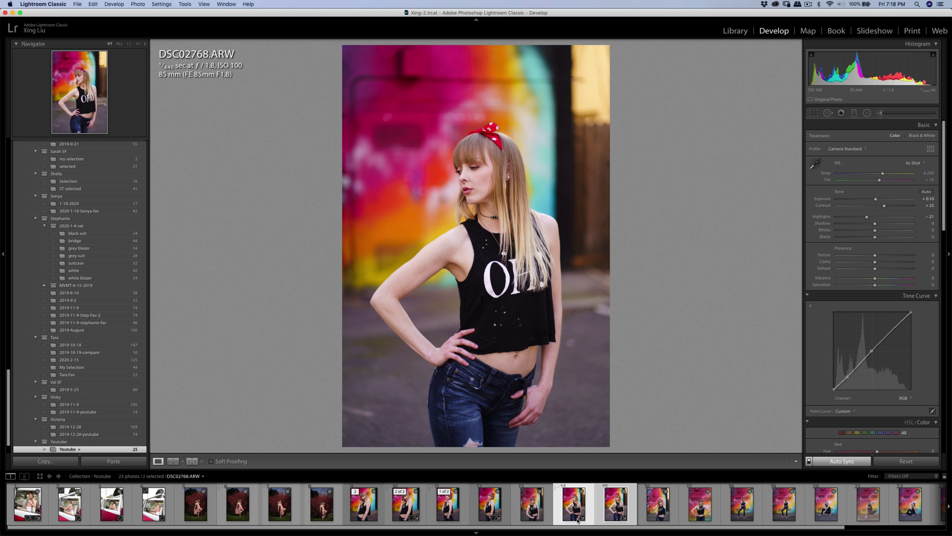
Step: Select only DSC02768.ARW and set its exposure to -0.20 and contrast to +28
click(558, 507)
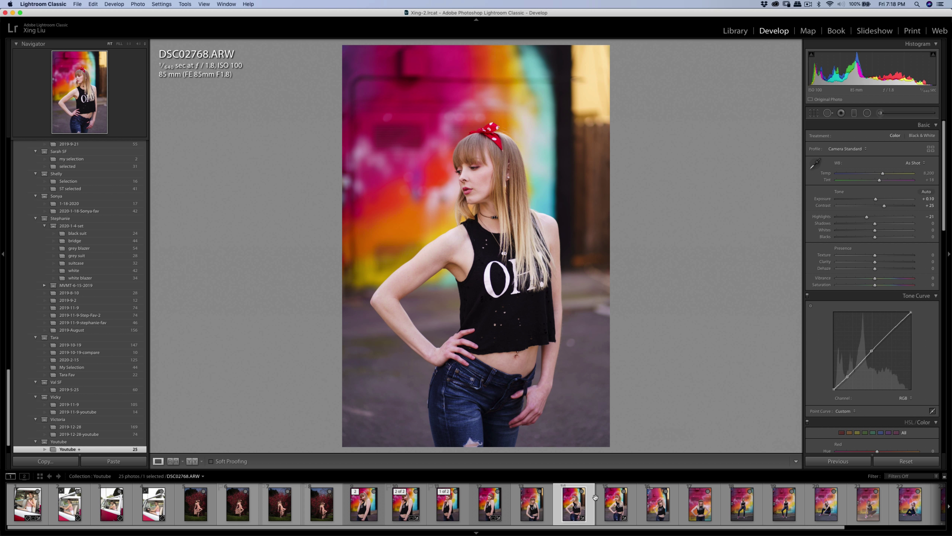
drag(878, 198, 875, 201)
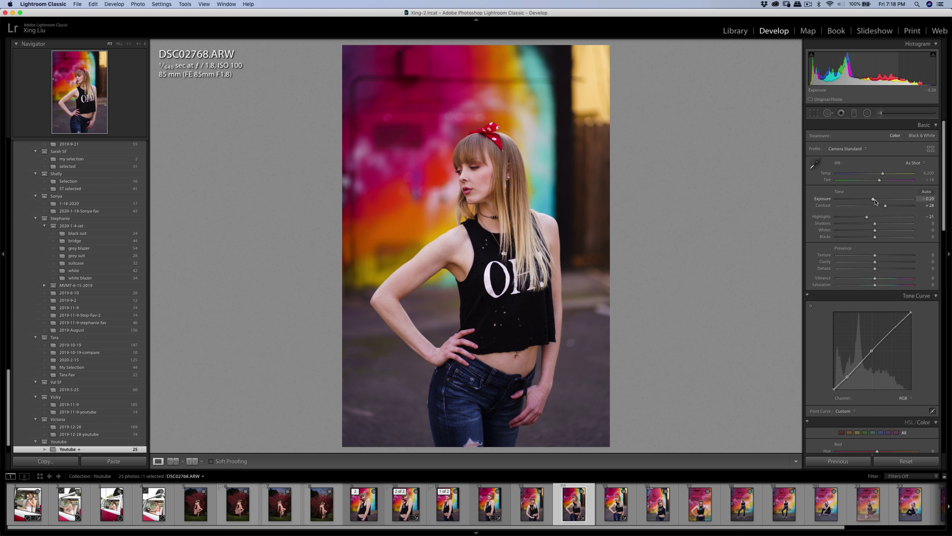
Step: Heal the distracting marks on the ground near the photo's lower-left edge and beside her hip
key(q)
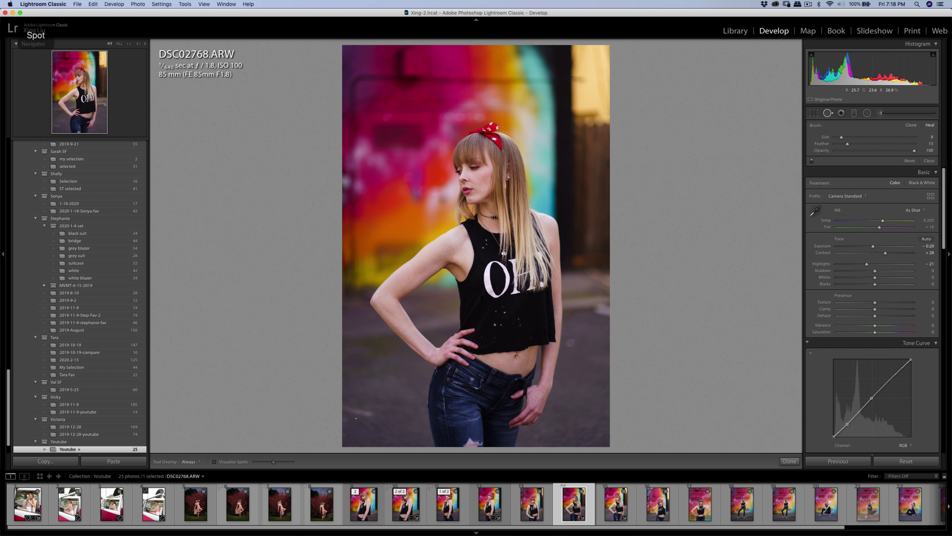
mouse_move(345, 409)
mouse_down()
mouse_move(377, 415)
mouse_move(345, 434)
mouse_move(346, 419)
mouse_move(394, 419)
mouse_up()
key(q)
key(q)
key(q)
key(q)
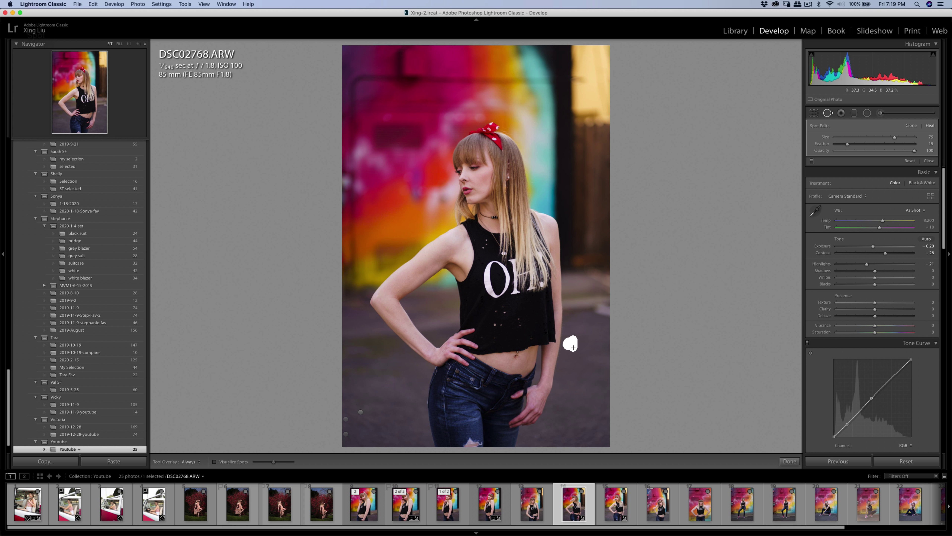
key(q)
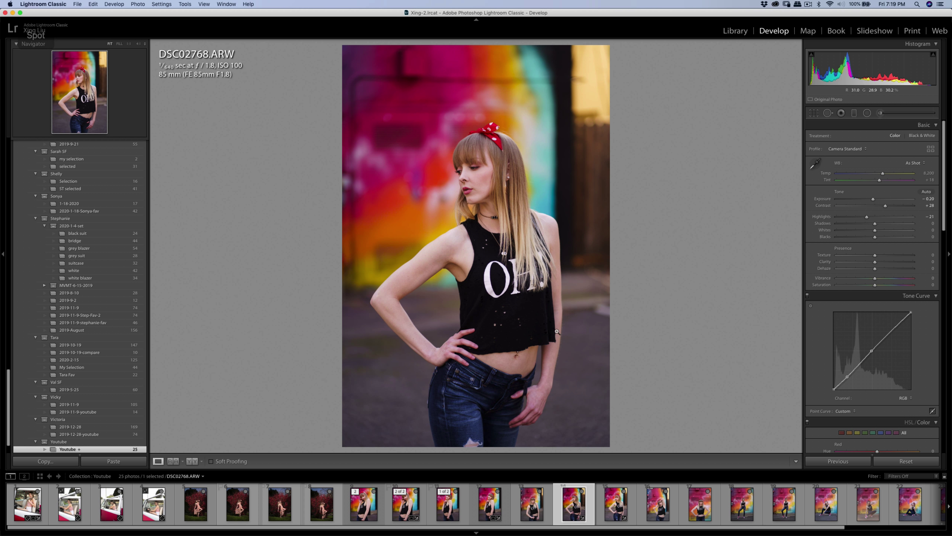
Step: Set the contrast to +30 and straighten the crop of DSC02768.ARW to an angle of about -0.66
click(473, 173)
click(514, 196)
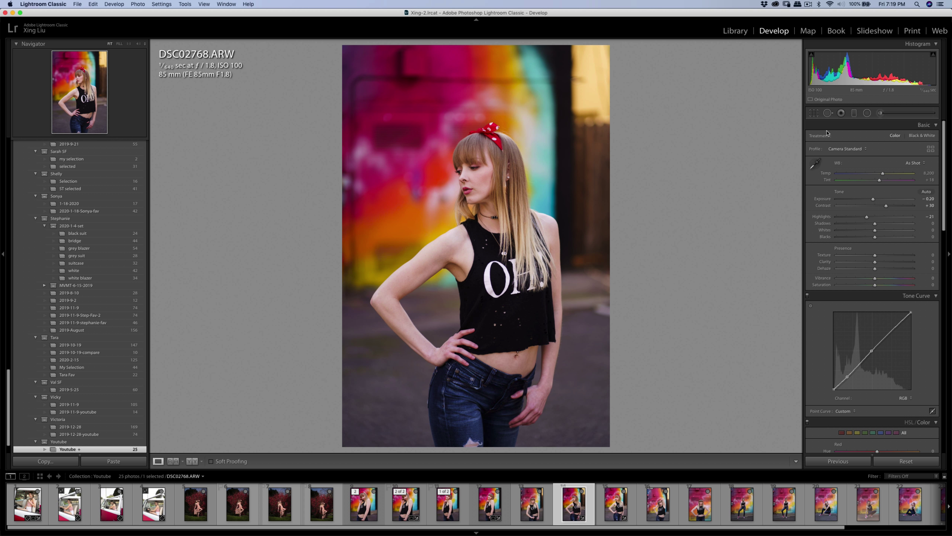
click(814, 114)
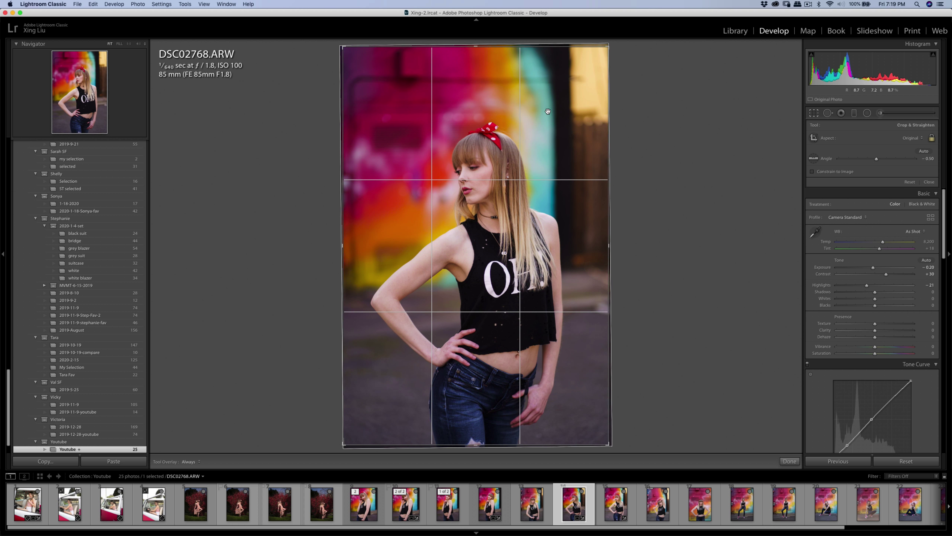
drag(675, 139, 661, 156)
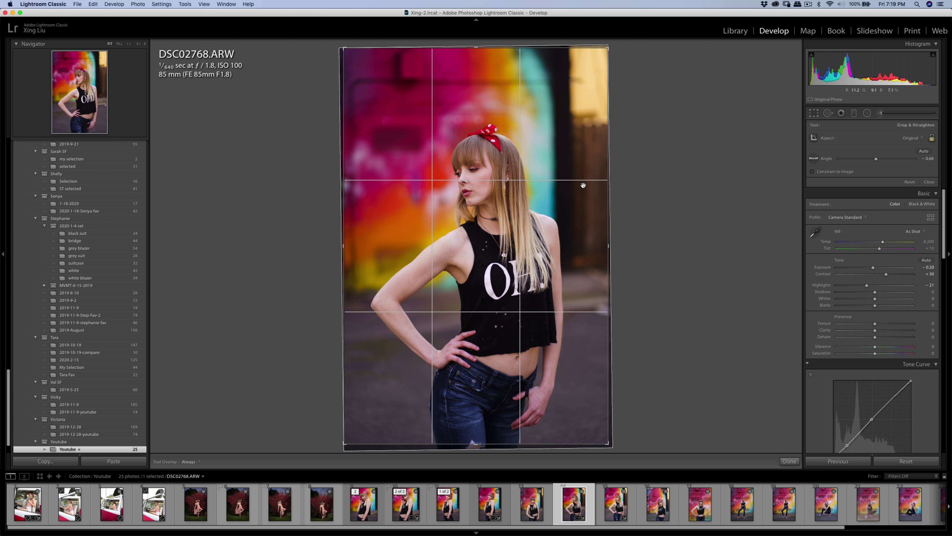
key(Return)
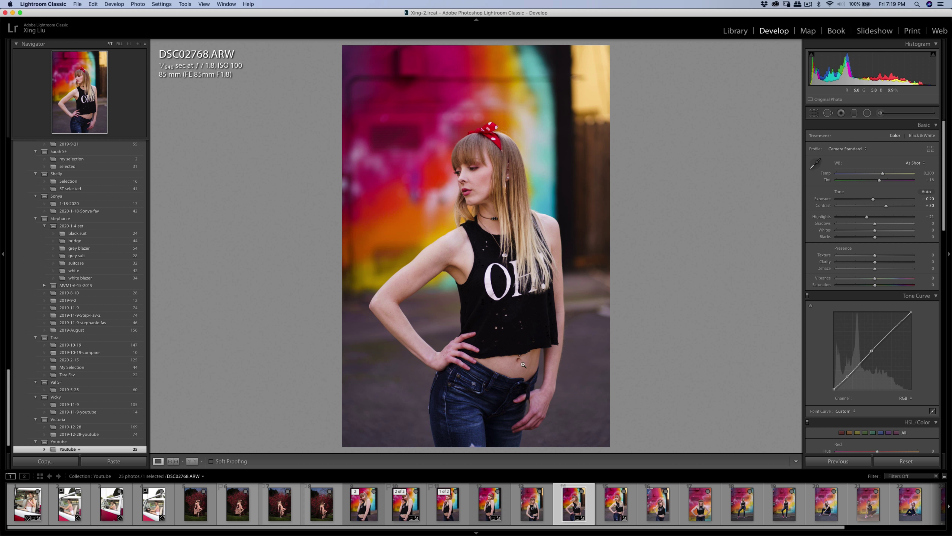
Step: Open a copy with Lightroom adjustments in Imagenomic Portraiture 3, sample the skin tone on her face for the skin mask, and apply the smoothing
right_click(403, 241)
mouse_move(431, 304)
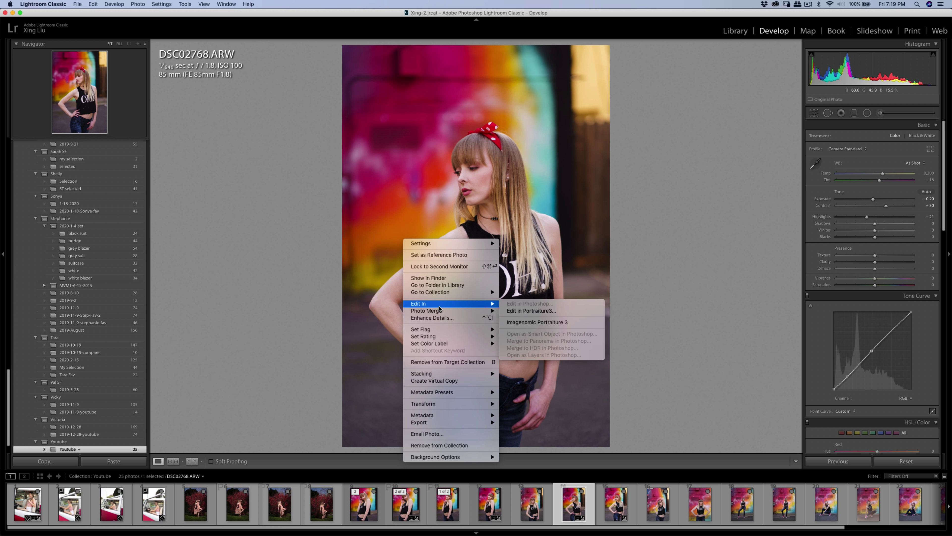
click(533, 323)
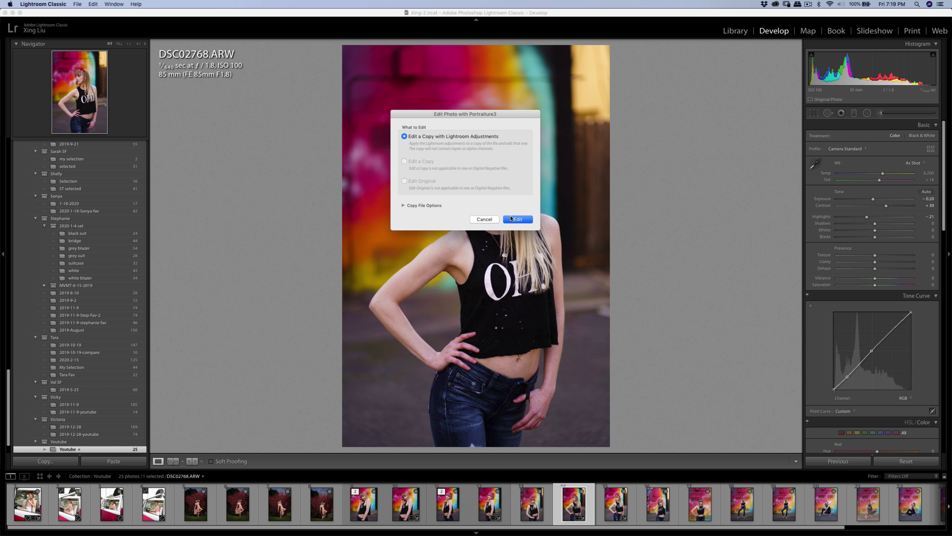
click(512, 219)
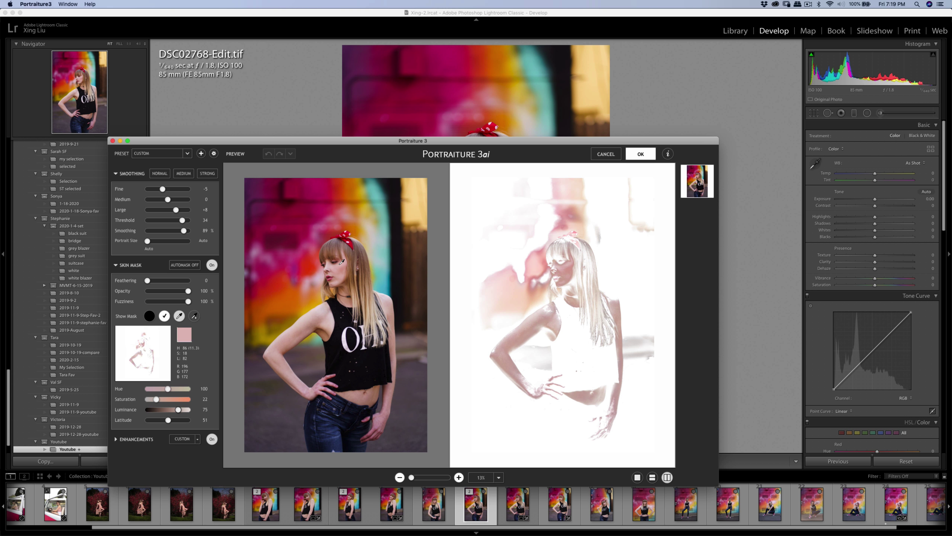
click(340, 263)
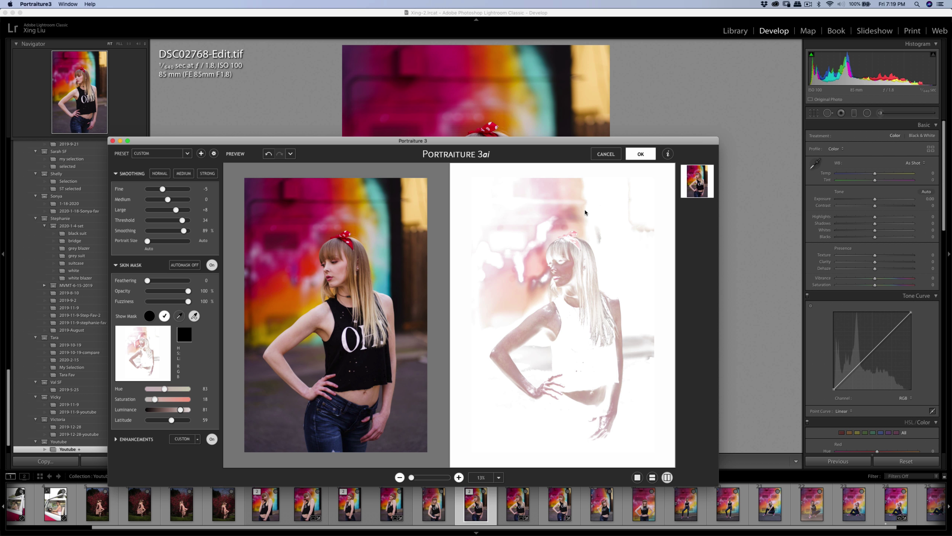
key(Return)
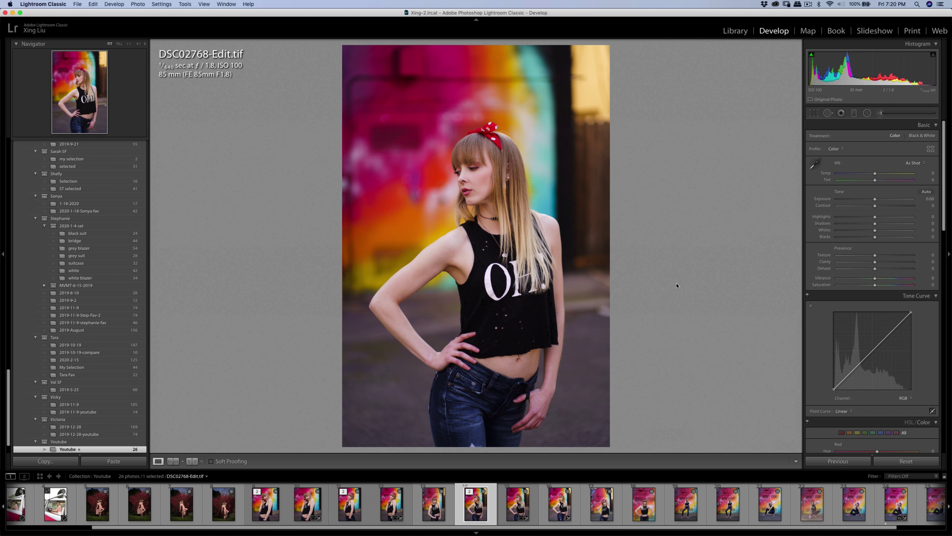
Step: Export DSC02768-Edit.tif with the existing export settings
key(super+shift+e)
click(611, 290)
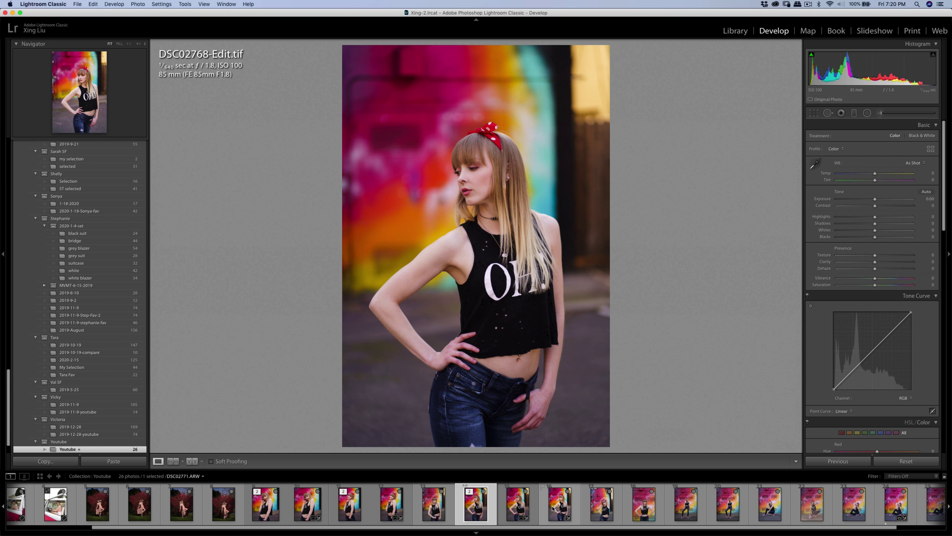
Step: Copy DSC02768.ARW's develop settings, without local adjustments, spot removal or crop, onto DSC02771.ARW and set its exposure to -0.10
click(553, 509)
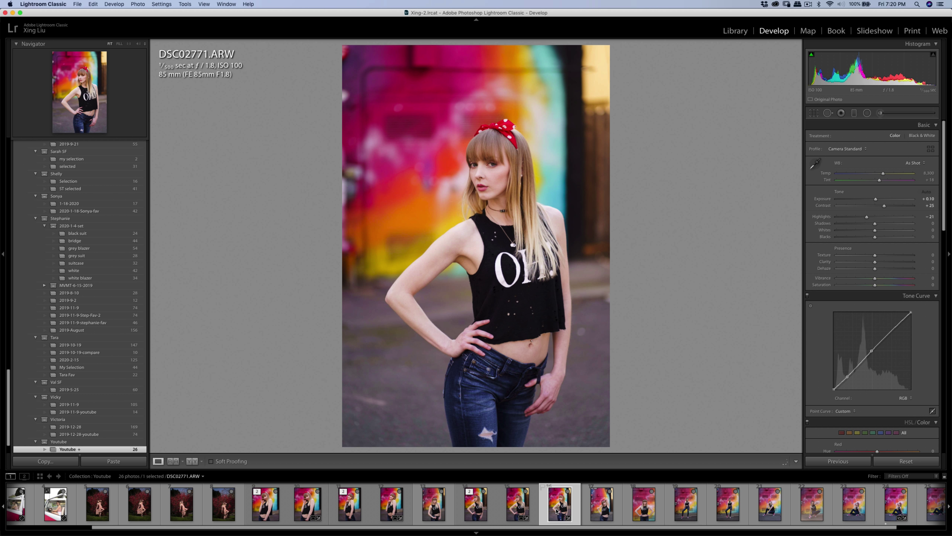
click(481, 509)
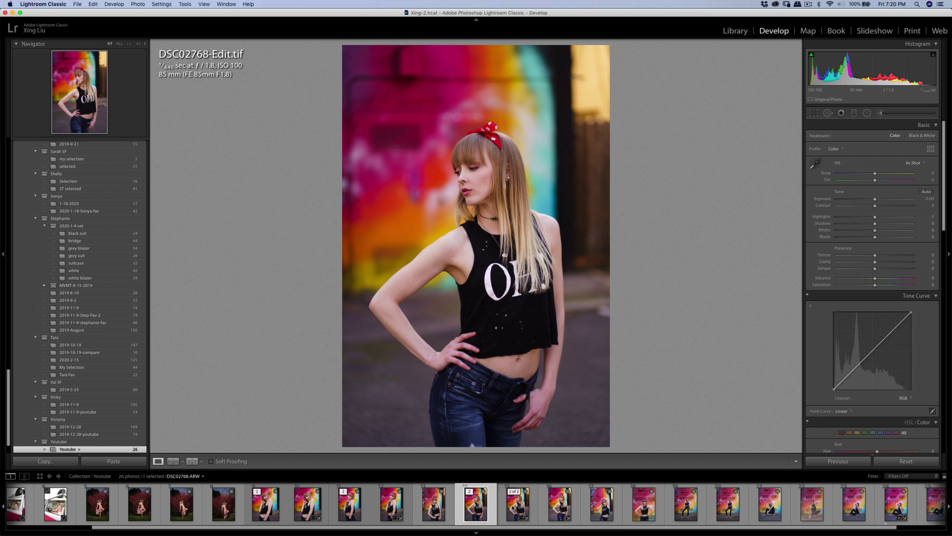
click(517, 504)
click(37, 460)
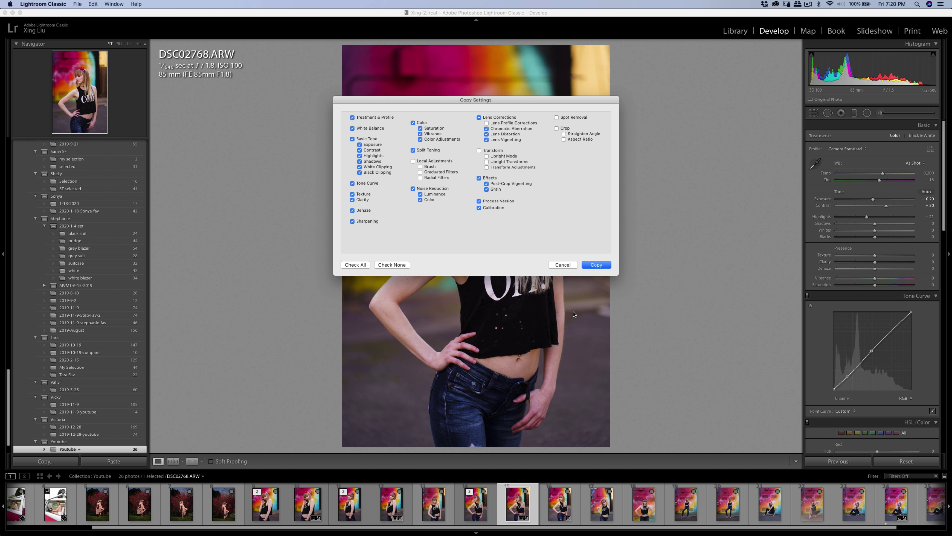
click(596, 264)
click(555, 504)
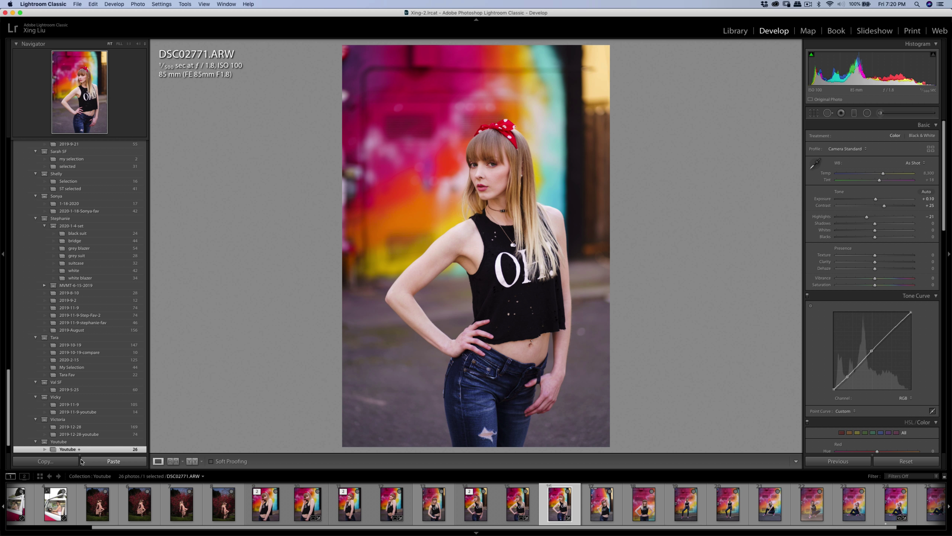
drag(872, 199, 875, 202)
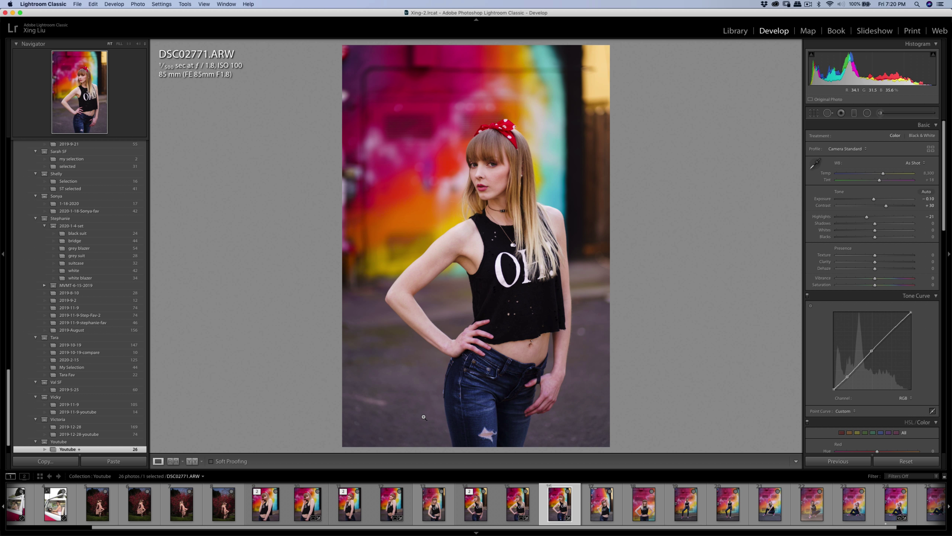
Step: Heal the marks on the ground at the lower-left edge and beside her hip in DSC02771.ARW
key(q)
mouse_move(354, 397)
mouse_down()
mouse_move(387, 406)
mouse_move(348, 394)
mouse_up()
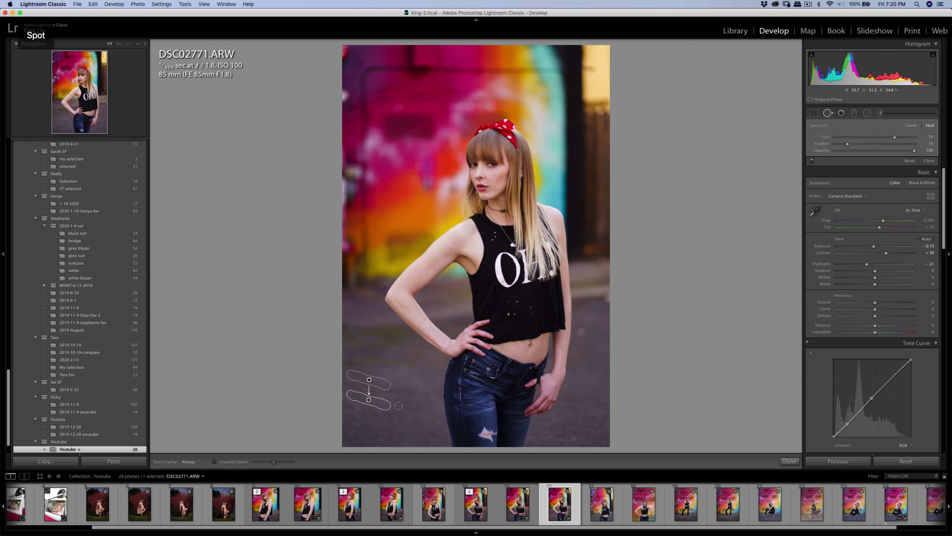
drag(581, 335, 585, 337)
key(q)
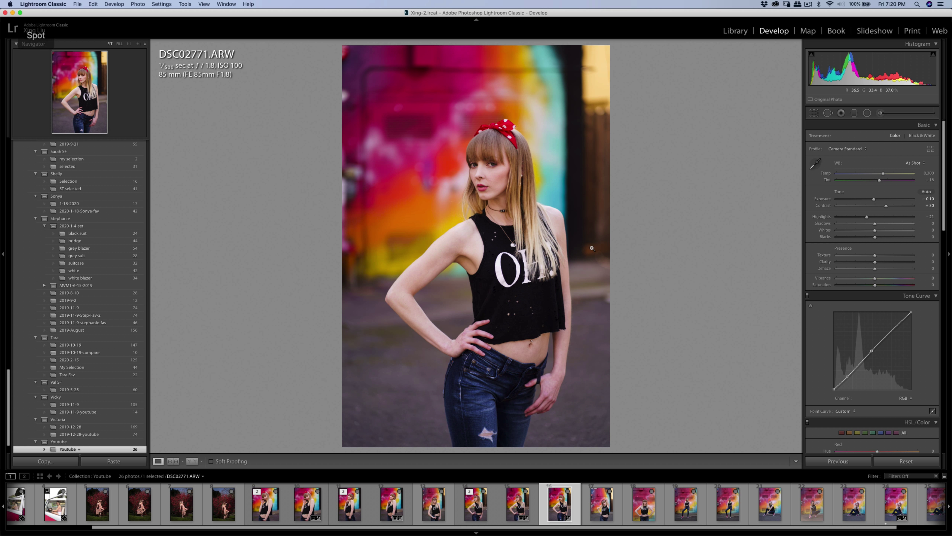
Step: Brush a Soften Skin (Lite) adjustment onto the skin under her left eye
click(502, 172)
key(k)
key(h)
key(bracketright)
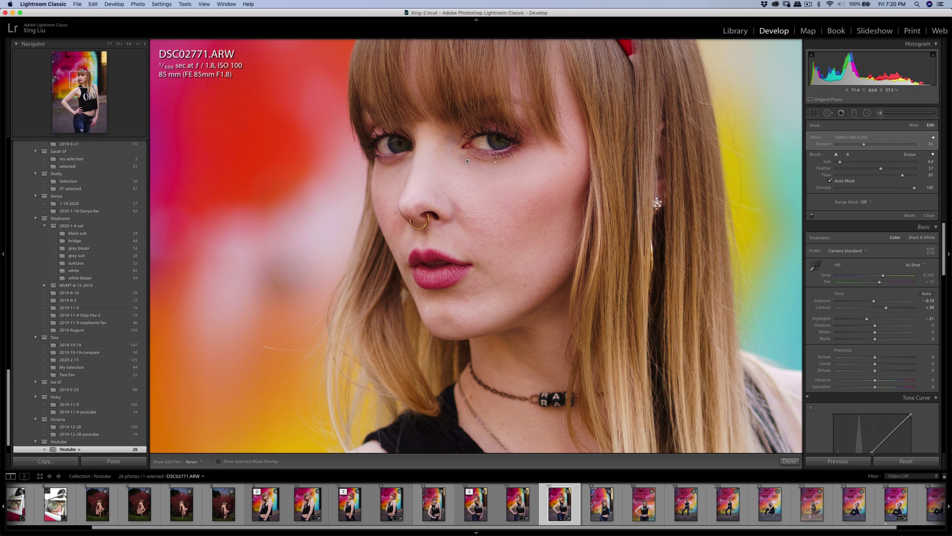
Step: Heal the crease under her left eye with one stroke, using the cheek skin just below it as the source
key(q)
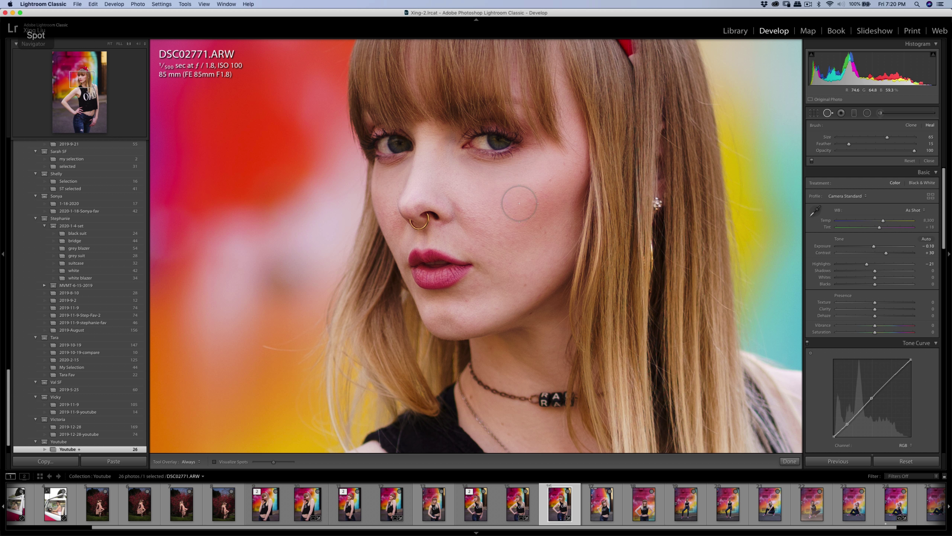
scroll(466, 164, down, 3)
drag(463, 159, 491, 165)
drag(511, 166, 529, 165)
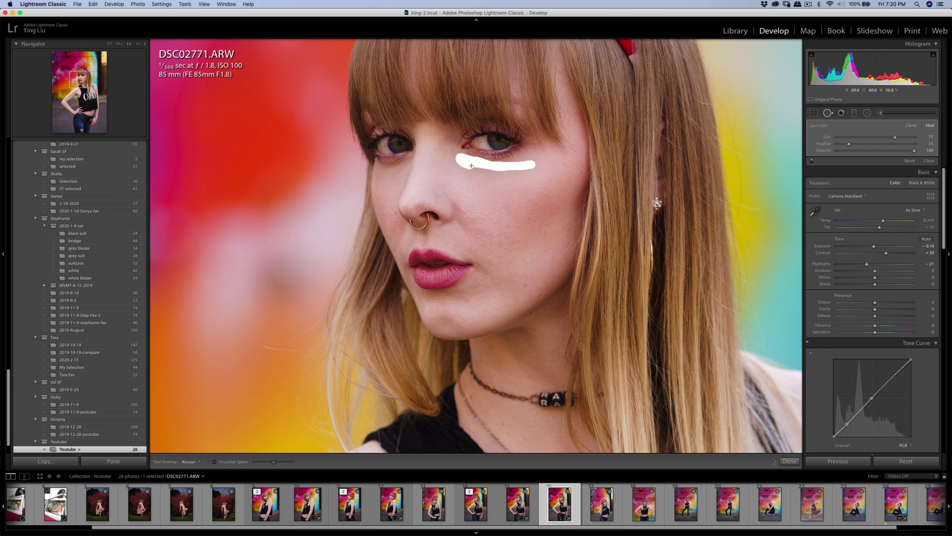
mouse_move(471, 165)
mouse_down()
mouse_move(499, 171)
mouse_move(500, 181)
mouse_up()
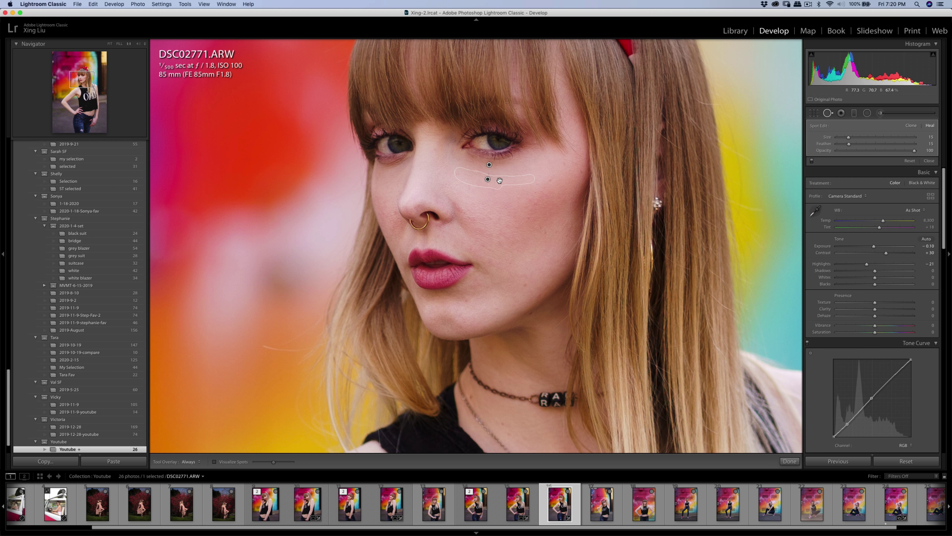
Step: Brush the Soften Skin (Lite) adjustment under her eyes, with the edit pins hidden
key(q)
key(k)
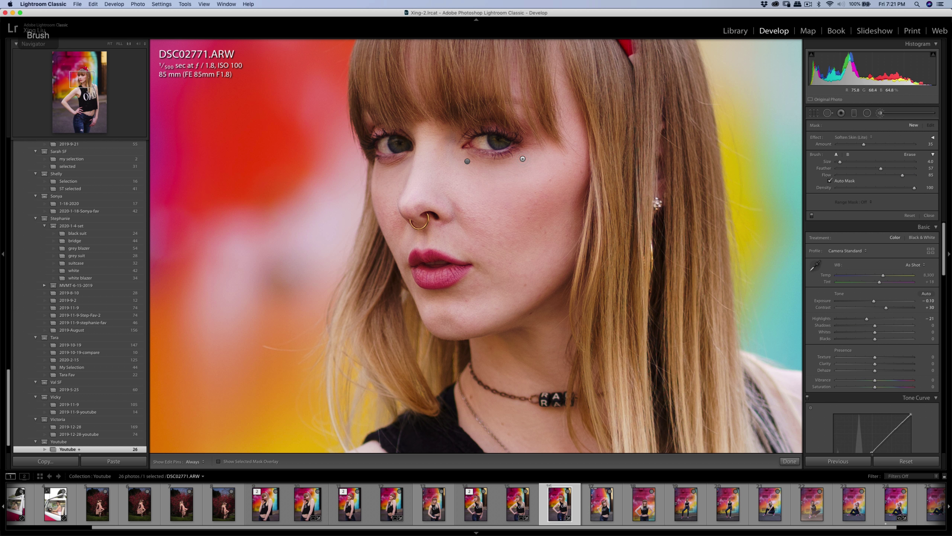
key(h)
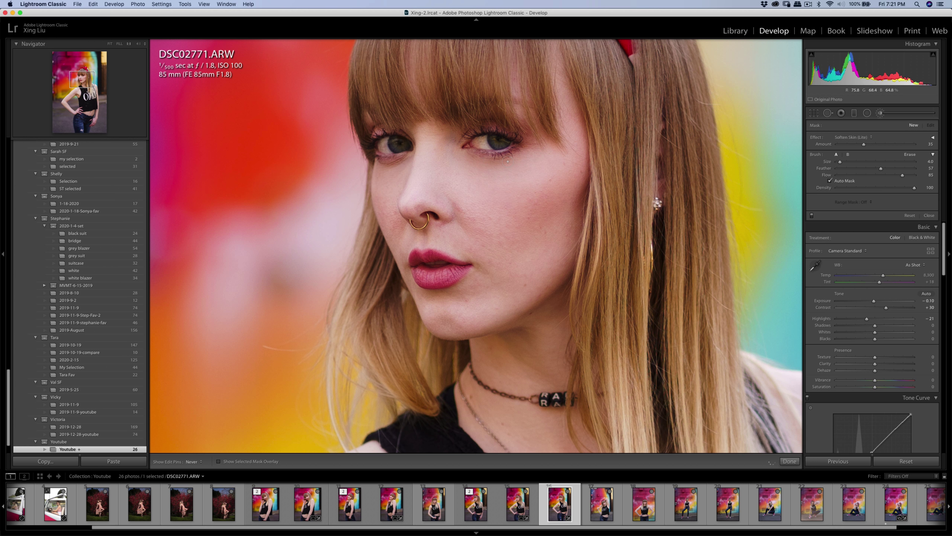
key(h)
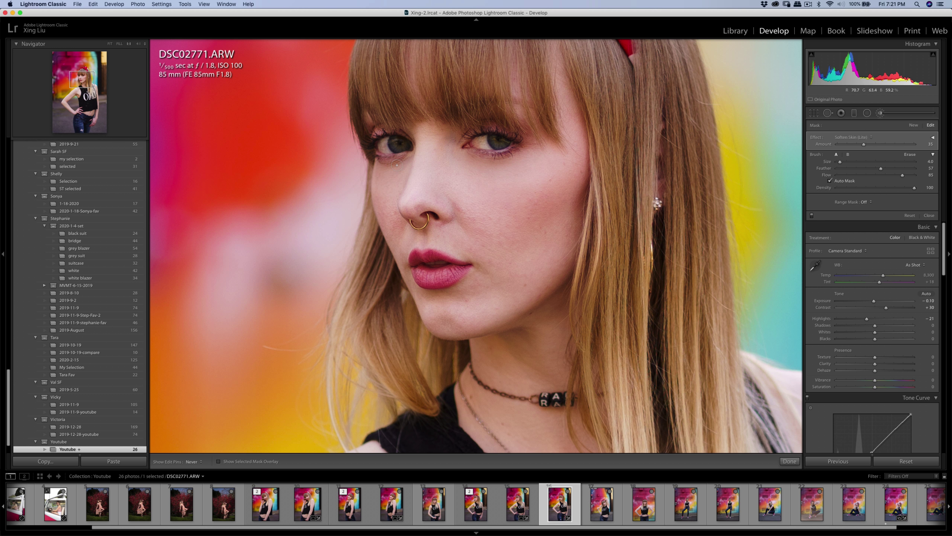
key(q)
key(q)
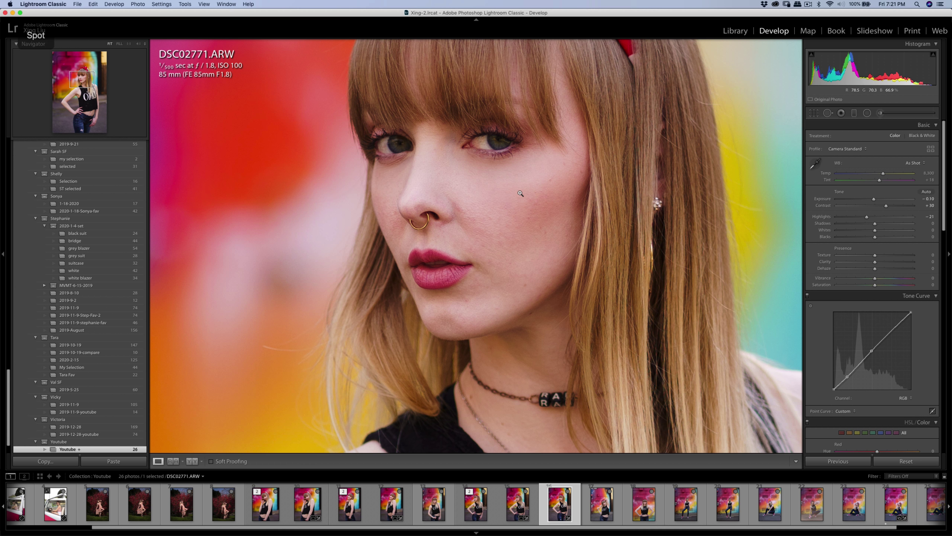
Step: Heal the crease under her right eye and reposition the healing source on the nearby skin
click(520, 196)
click(475, 171)
key(q)
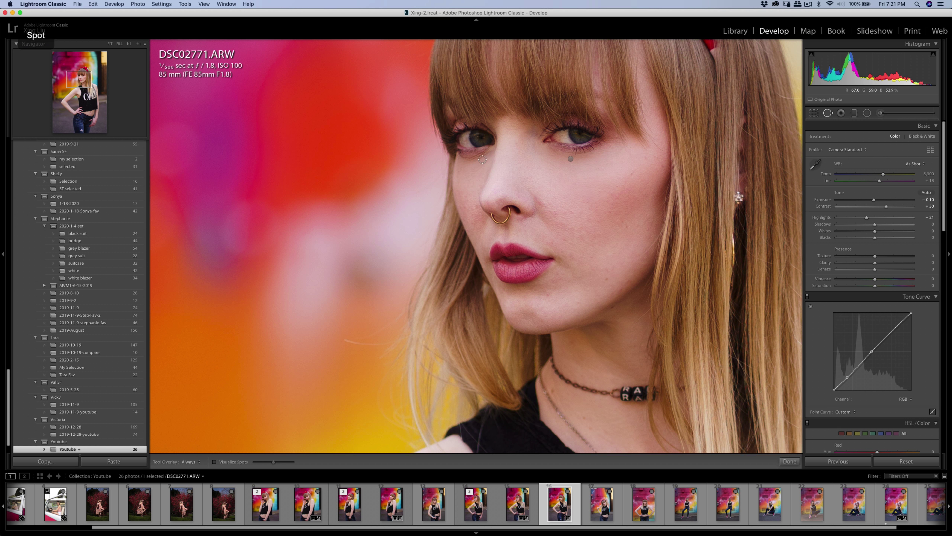
drag(488, 152, 461, 161)
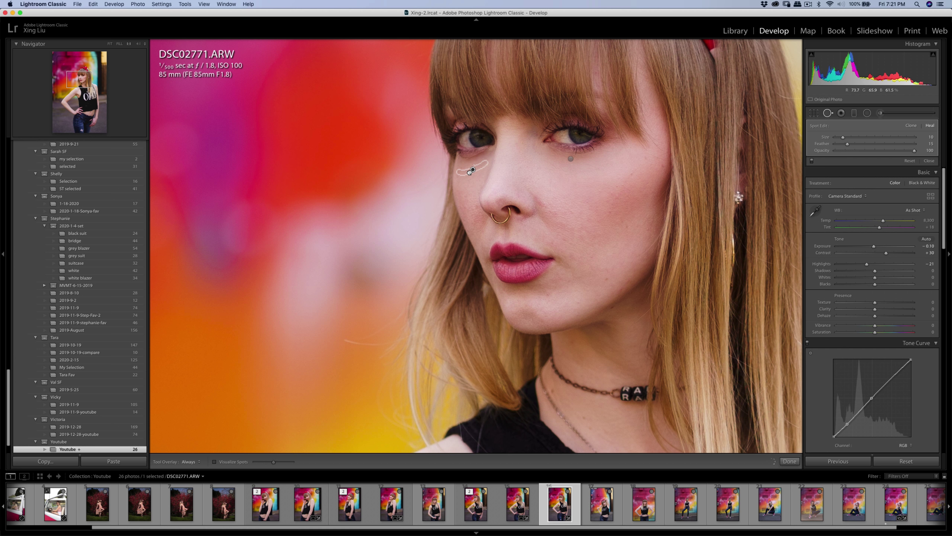
drag(470, 172, 475, 162)
Step: Soften the healed skin under her right eye with the Soften Skin (Lite) brush
key(k)
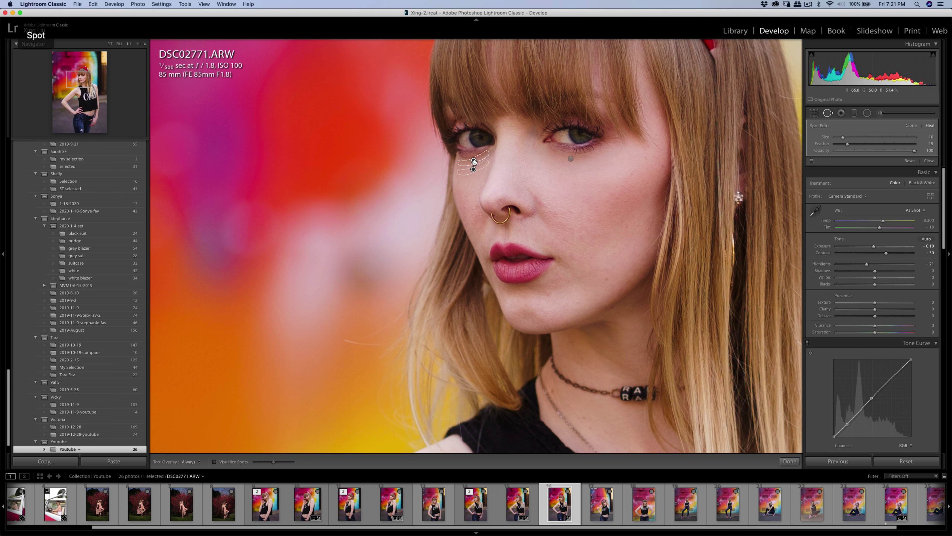
key(h)
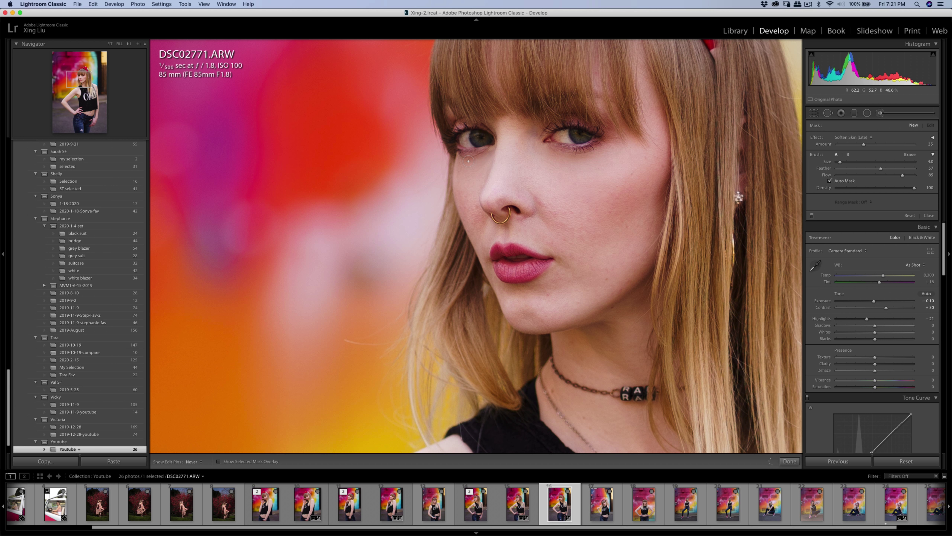
key(q)
key(q)
click(515, 186)
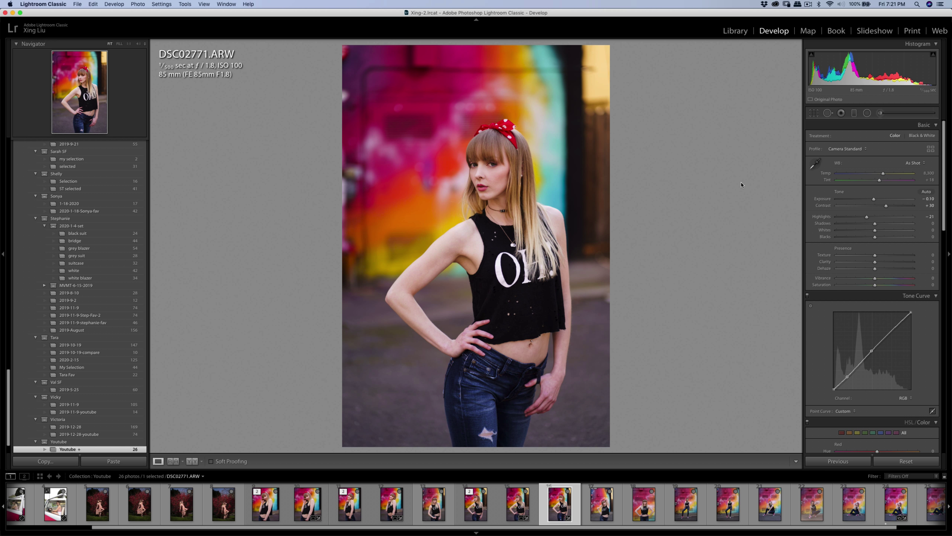
Step: Fine-tune the contrast of DSC02771.ARW and set its yellow saturation to -5
drag(886, 206, 885, 209)
scroll(883, 367, down, 5)
drag(879, 382, 879, 384)
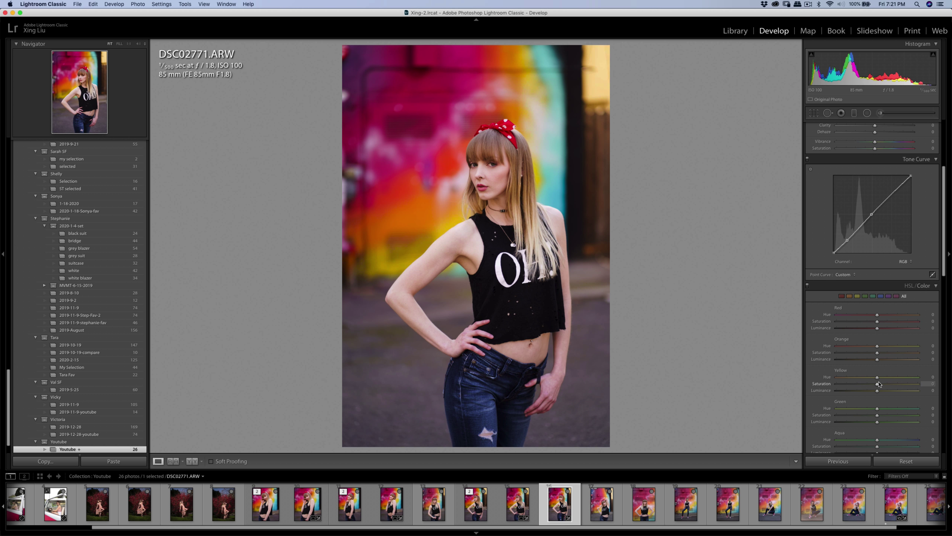
scroll(887, 197, up, 5)
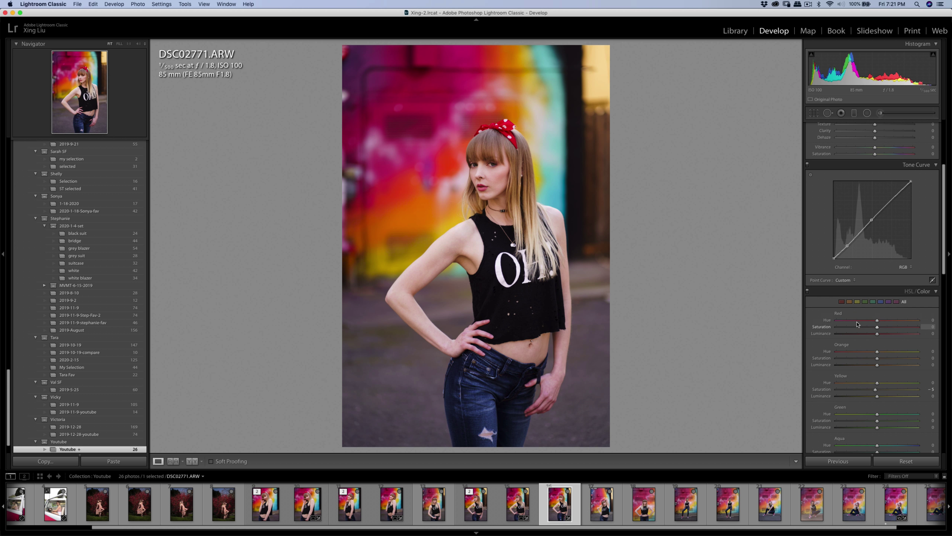
Step: Set the contrast of DSC02771.ARW to +31 and open a copy with Lightroom adjustments in Imagenomic Portraiture 3
drag(885, 205, 886, 206)
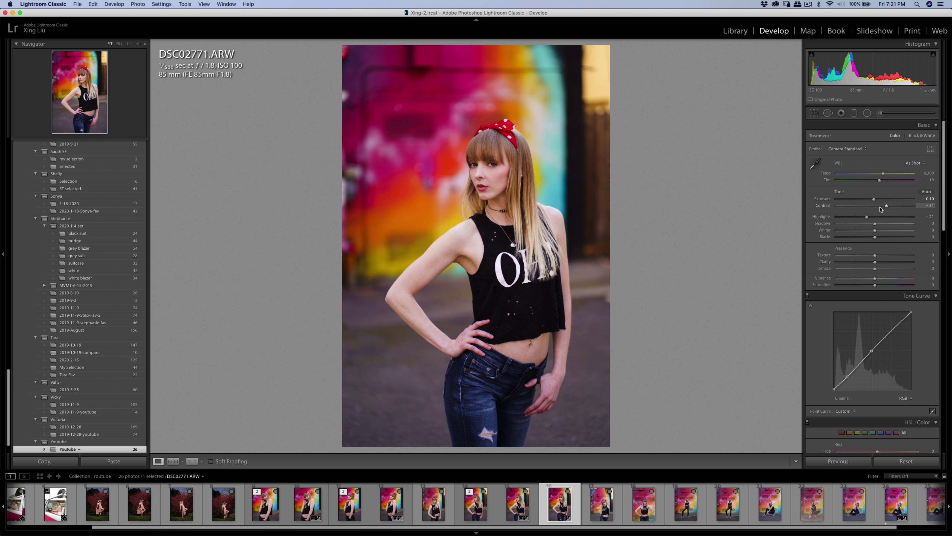
right_click(573, 198)
mouse_move(630, 262)
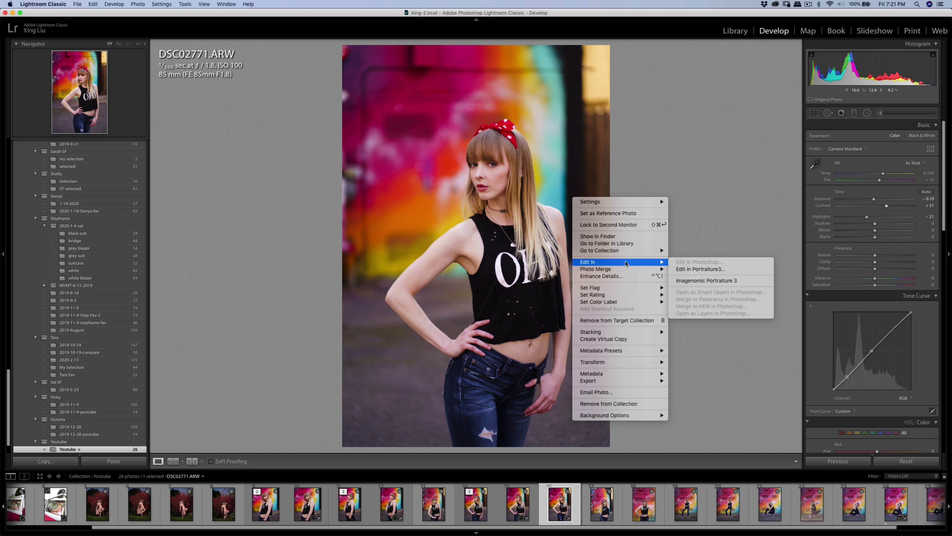
click(695, 282)
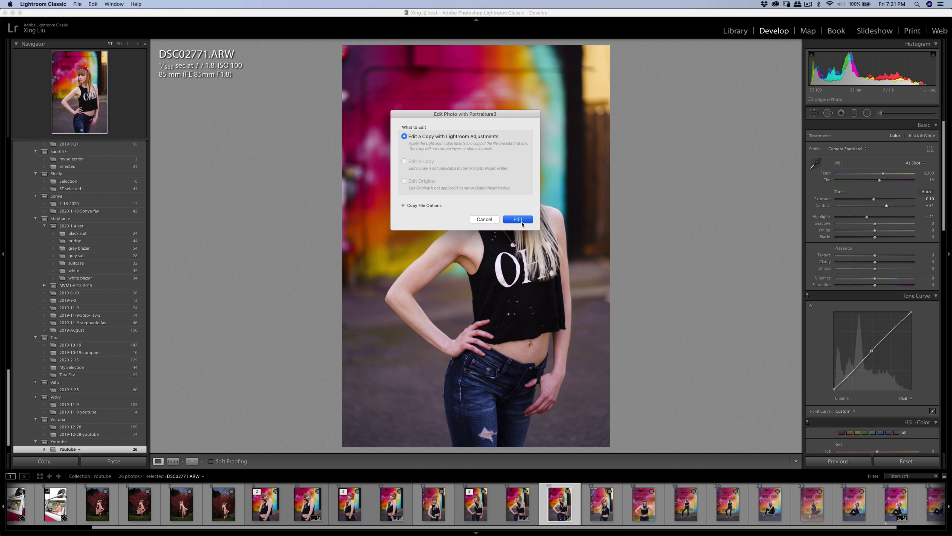
click(518, 219)
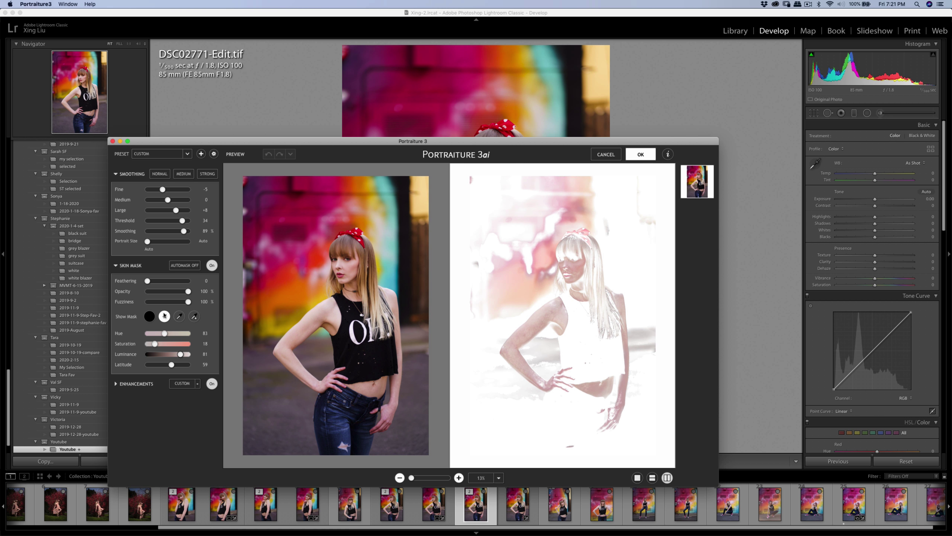
Step: Sample her skin tone in the preview to define the skin mask and apply the Portraiture smoothing to the copy
click(180, 316)
click(375, 285)
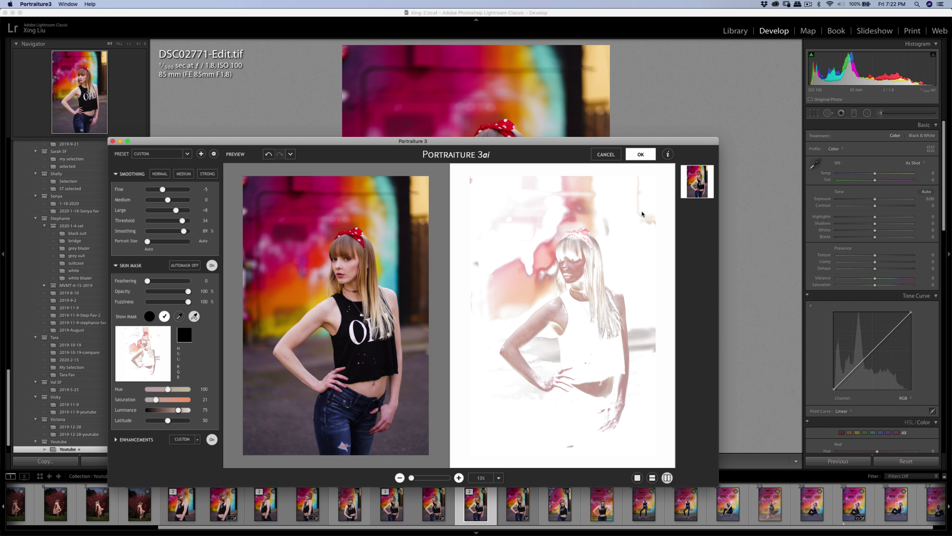
key(Return)
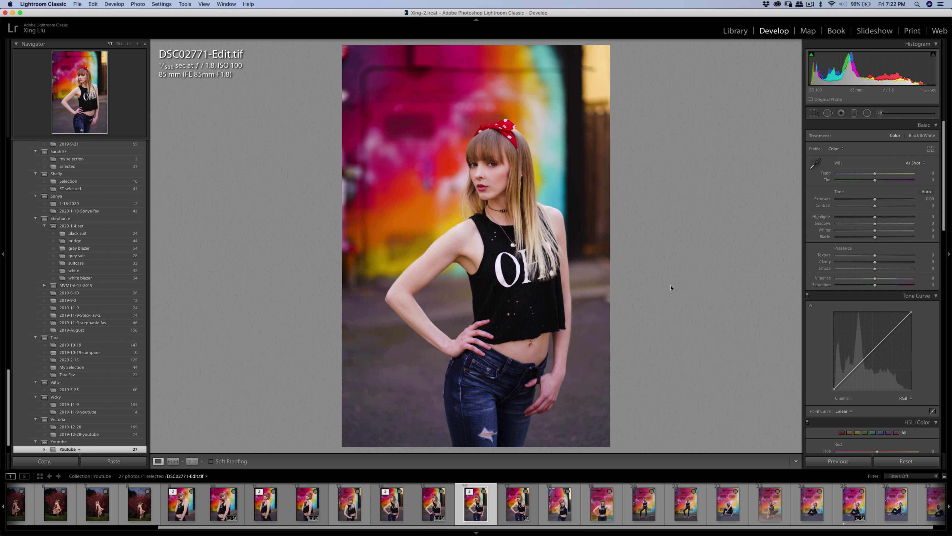
Step: Export DSC02771-Edit.tif to the hard drive with the existing export settings
key(super+shift+e)
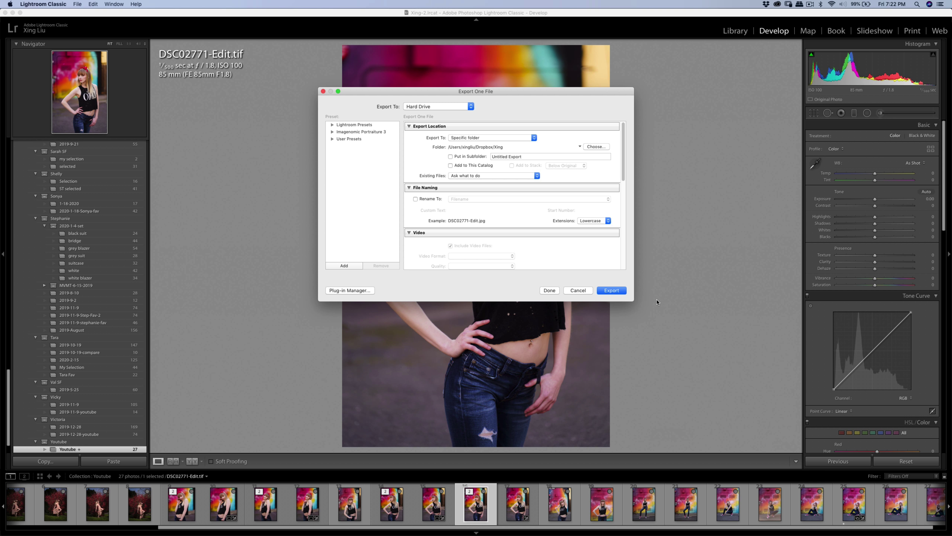
click(610, 290)
Step: Copy the develop settings of DSC02771.ARW without local adjustments, spot removal and crop, and paste them onto DSC02884.ARW
scroll(520, 528, down, 1)
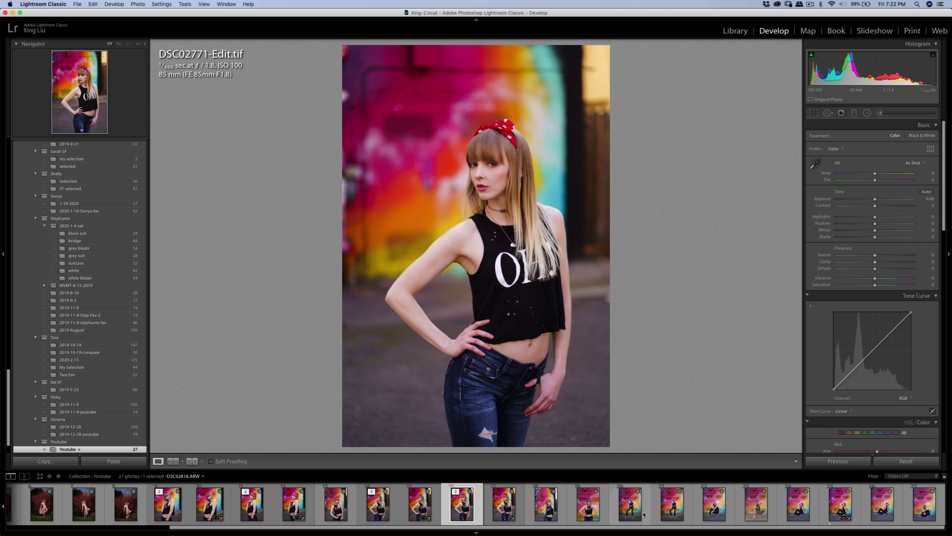
click(505, 507)
click(54, 461)
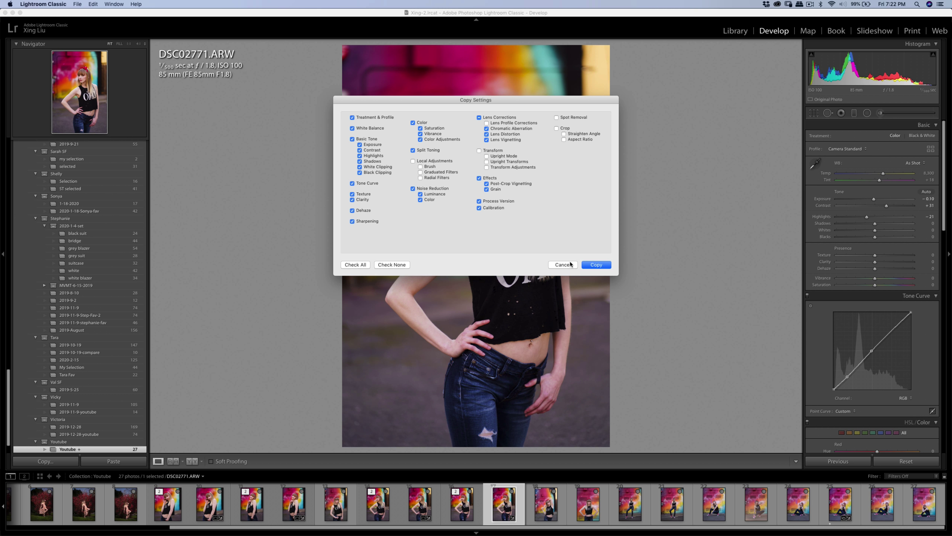
click(585, 268)
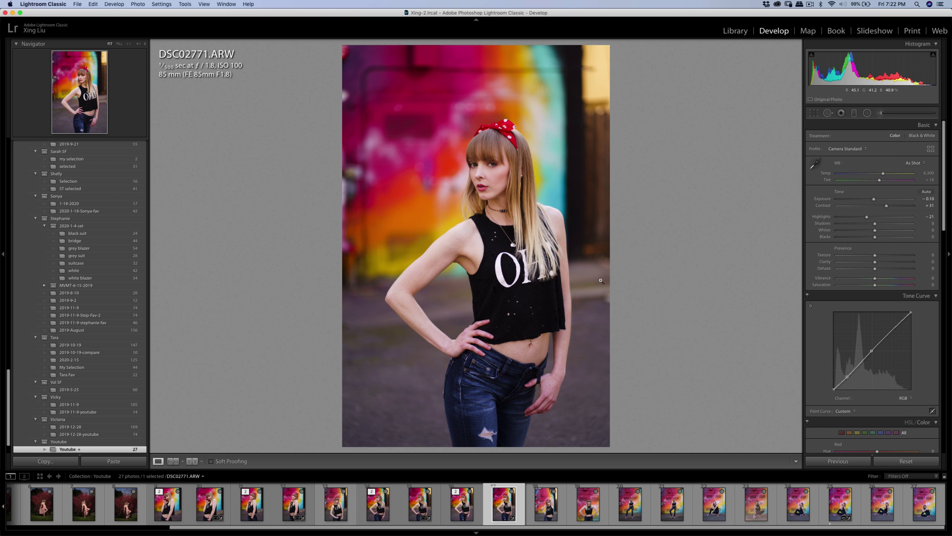
click(719, 514)
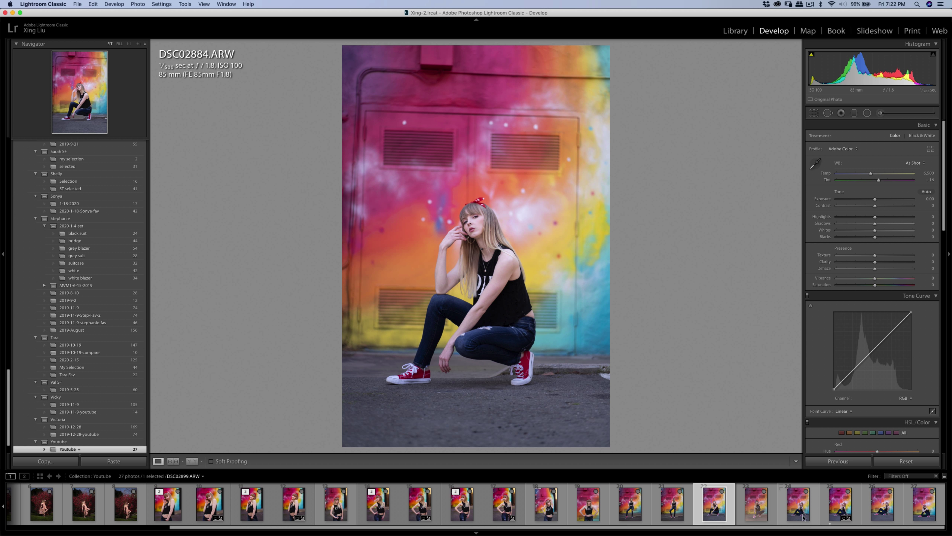
click(95, 461)
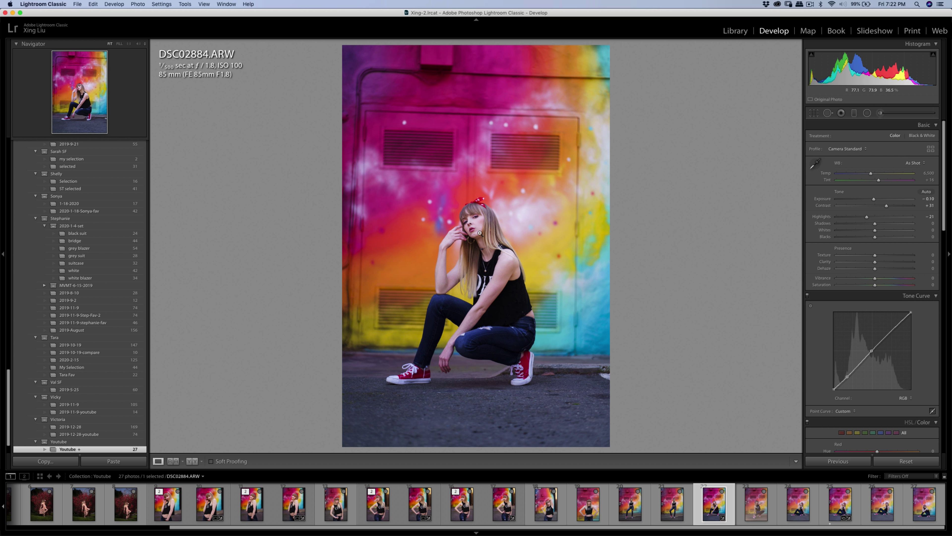
Step: Straighten DSC02884.ARW by about -2.4 degrees and crop it tighter around the crouching woman in the original aspect ratio
click(814, 113)
drag(701, 170, 689, 165)
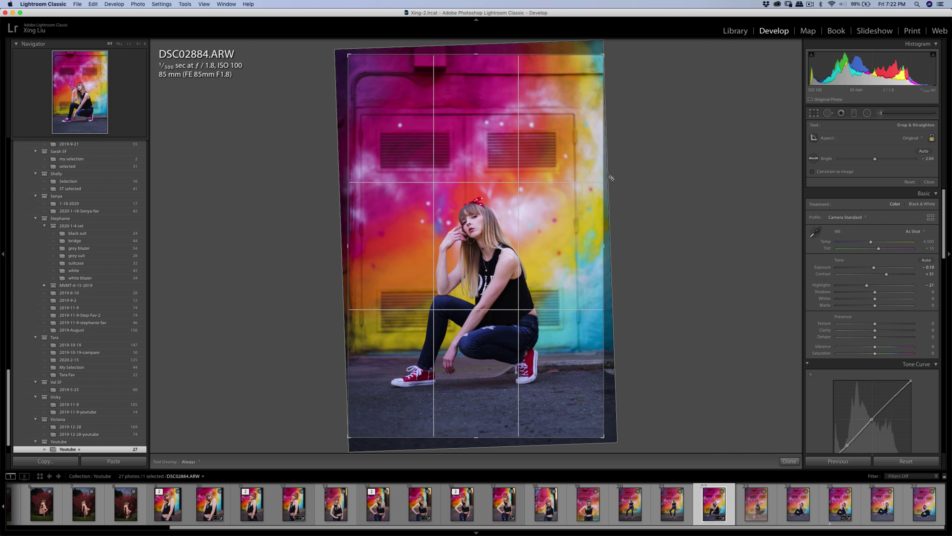
drag(650, 116, 653, 114)
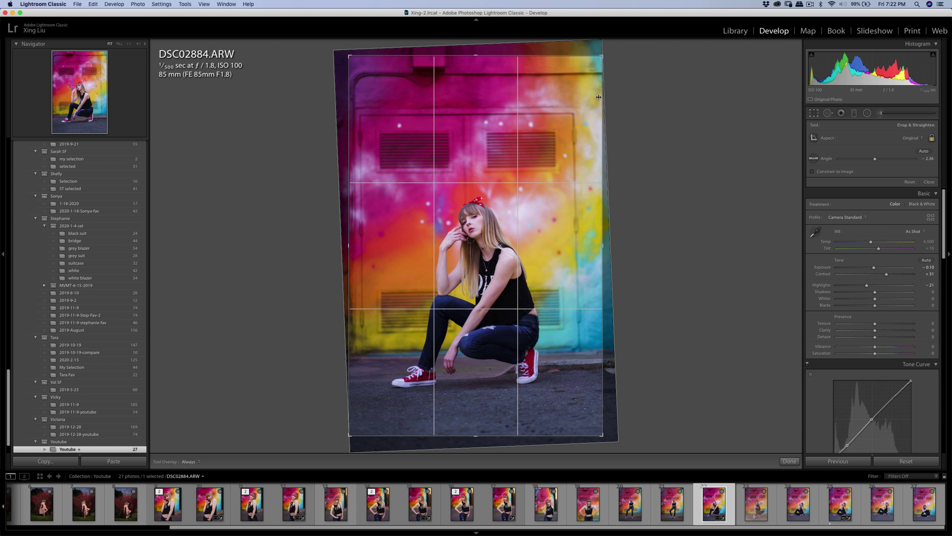
mouse_move(566, 56)
mouse_down()
mouse_move(557, 77)
mouse_move(554, 70)
mouse_up()
drag(522, 115, 528, 108)
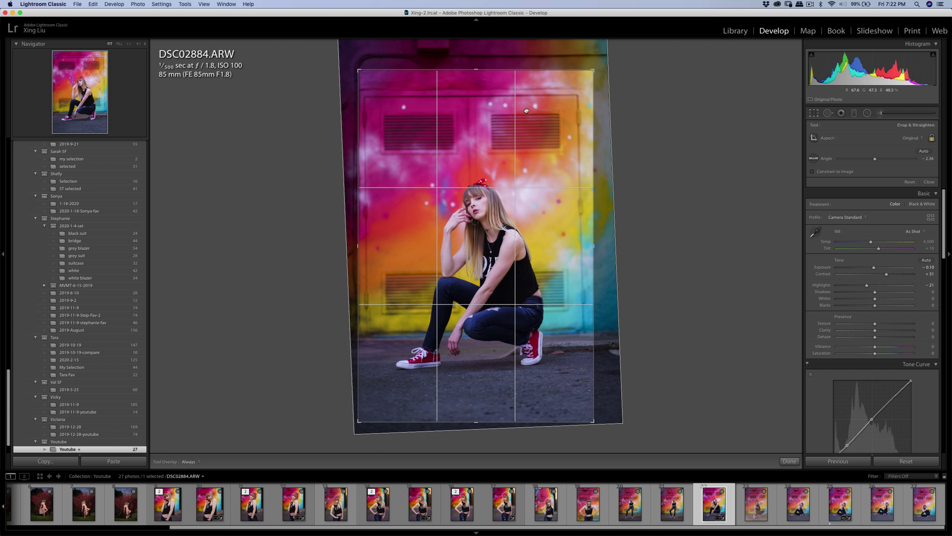
key(Return)
click(814, 114)
drag(731, 148, 731, 145)
double_click(501, 186)
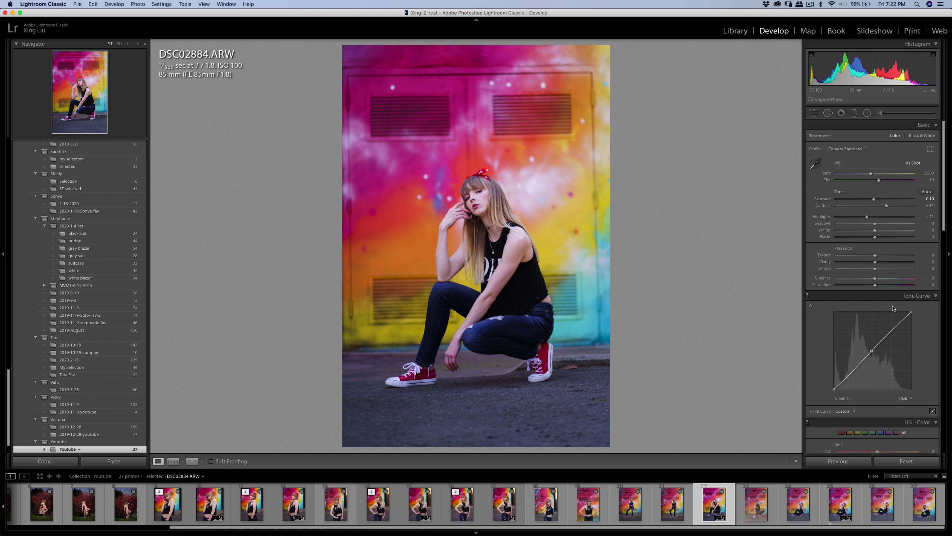
Step: Set the blue saturation of DSC02884.ARW to -9
scroll(891, 314, down, 10)
mouse_move(877, 283)
mouse_down()
mouse_move(868, 289)
mouse_move(876, 295)
mouse_up()
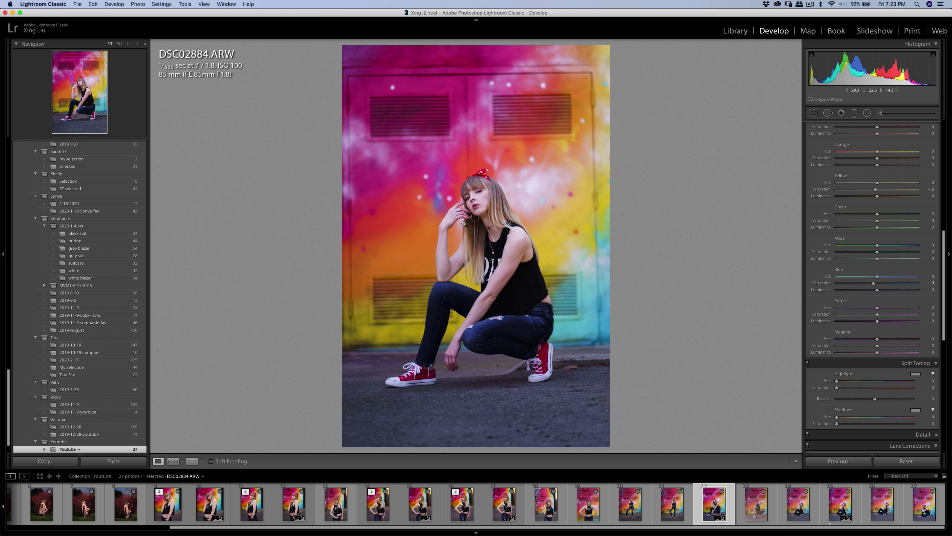
Step: Brush the Soften Skin (Lite) effect over the blemish on the back of her raised hand with a size 3.0 brush
click(459, 209)
drag(459, 209, 503, 227)
key(k)
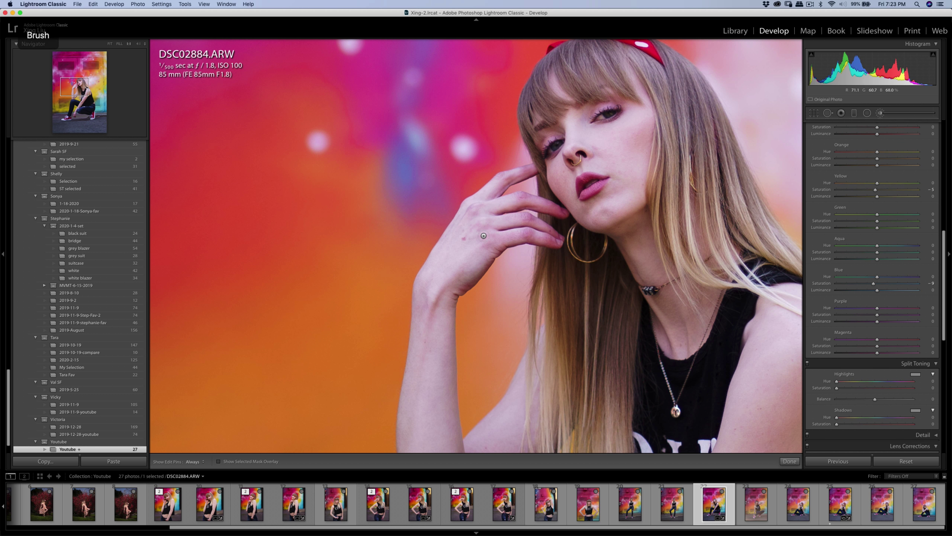
key(bracketleft)
key(bracketleft)
key(bracketleft)
key(bracketleft)
mouse_move(468, 238)
mouse_down()
mouse_move(465, 206)
mouse_move(469, 238)
mouse_up()
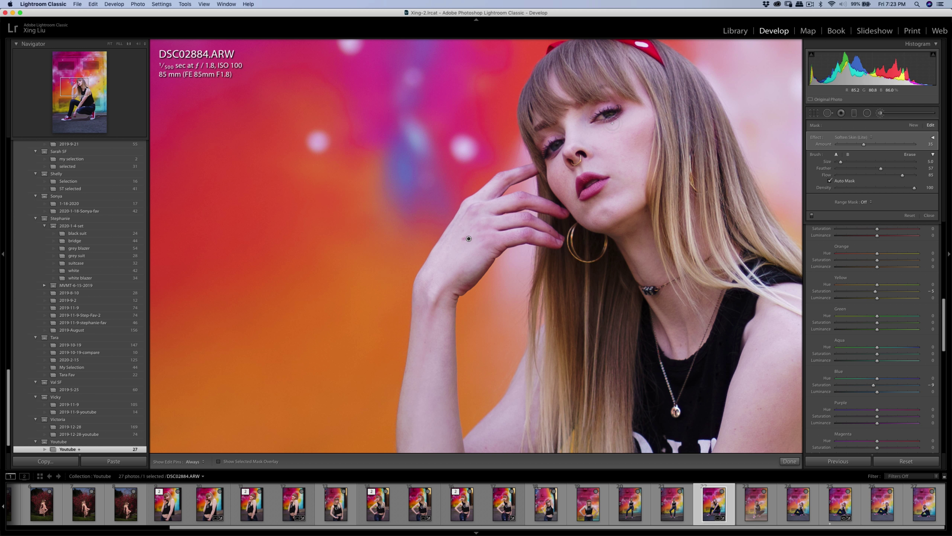
key(k)
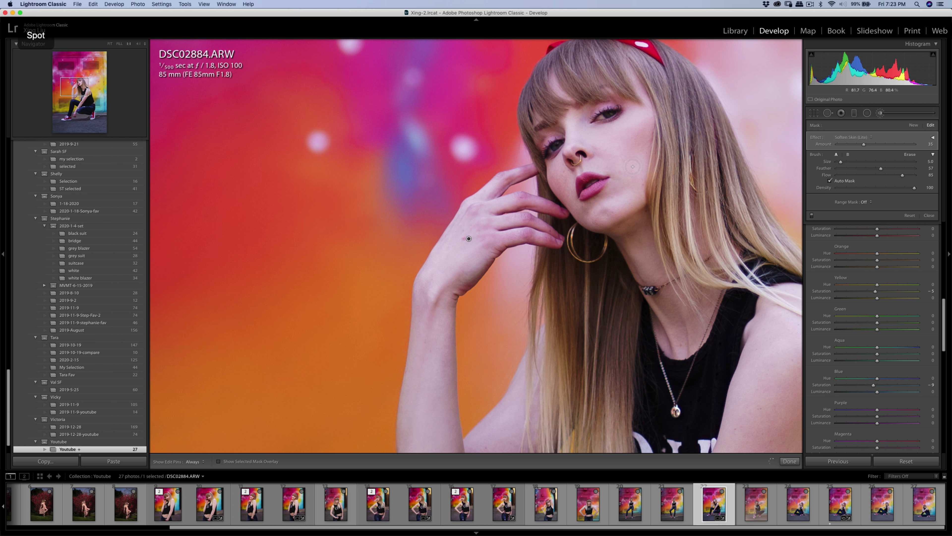
key(z)
Step: Set the exposure to -0.15, contrast to +34 and highlights to -30, and check her face up close
scroll(919, 227, up, 10)
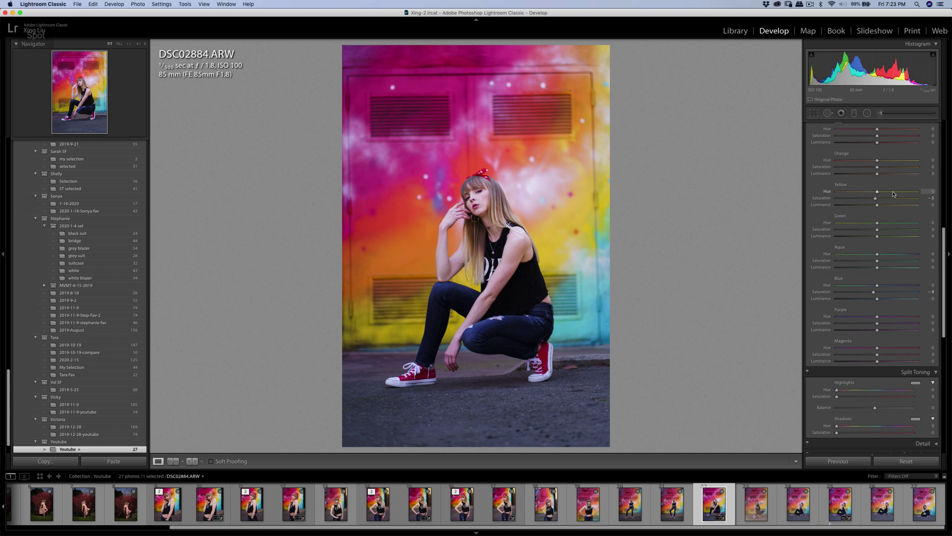
drag(868, 215, 875, 198)
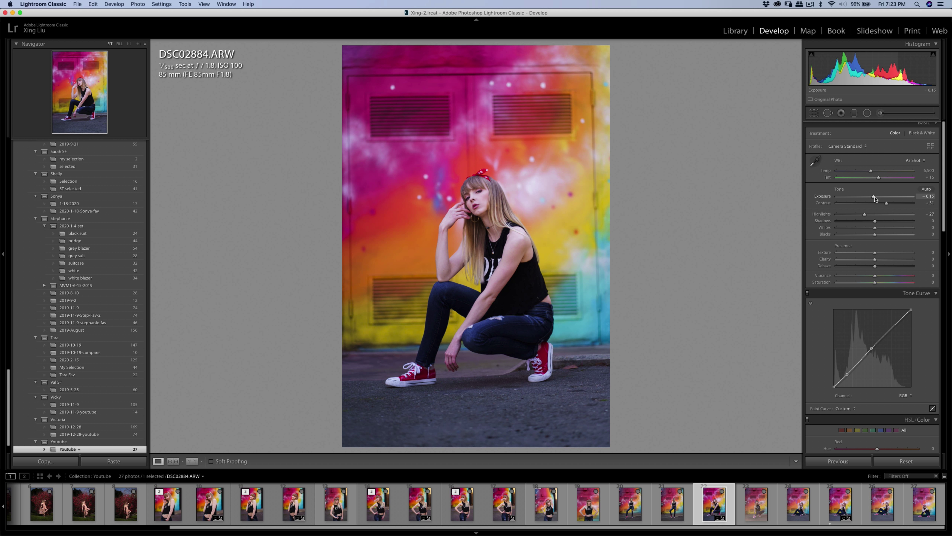
drag(886, 205, 887, 205)
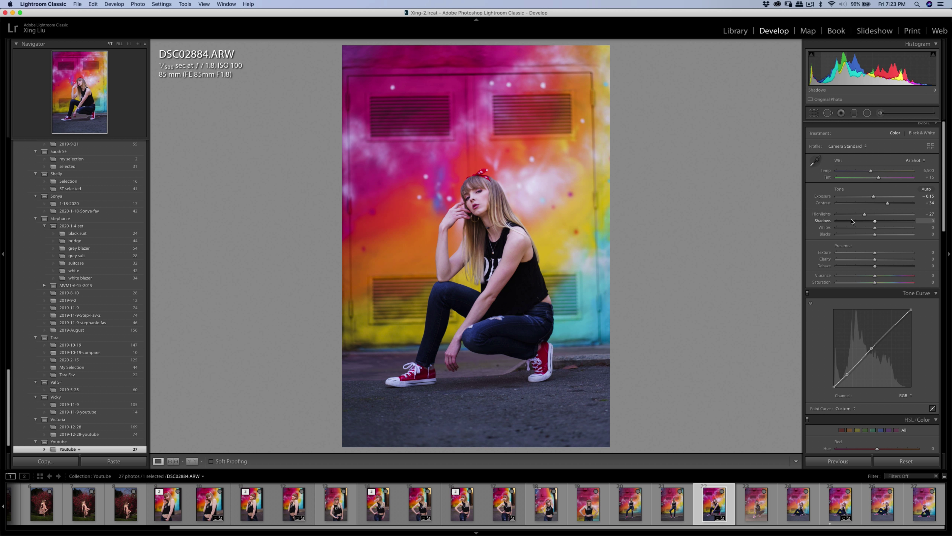
drag(863, 215, 861, 216)
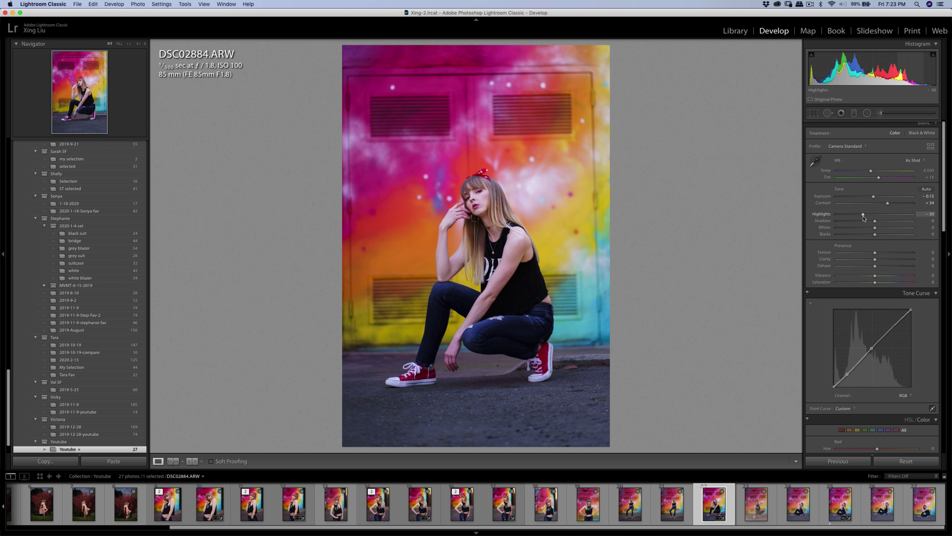
click(479, 202)
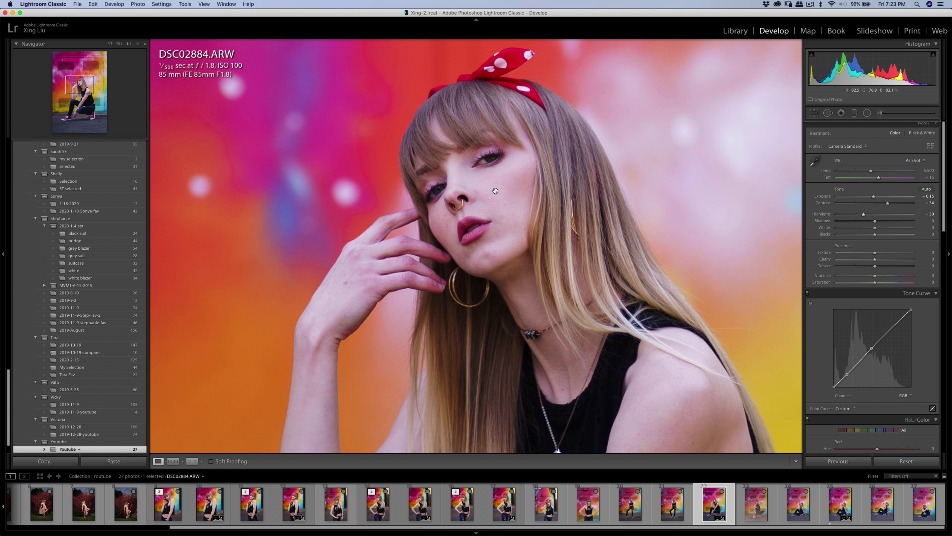
click(495, 191)
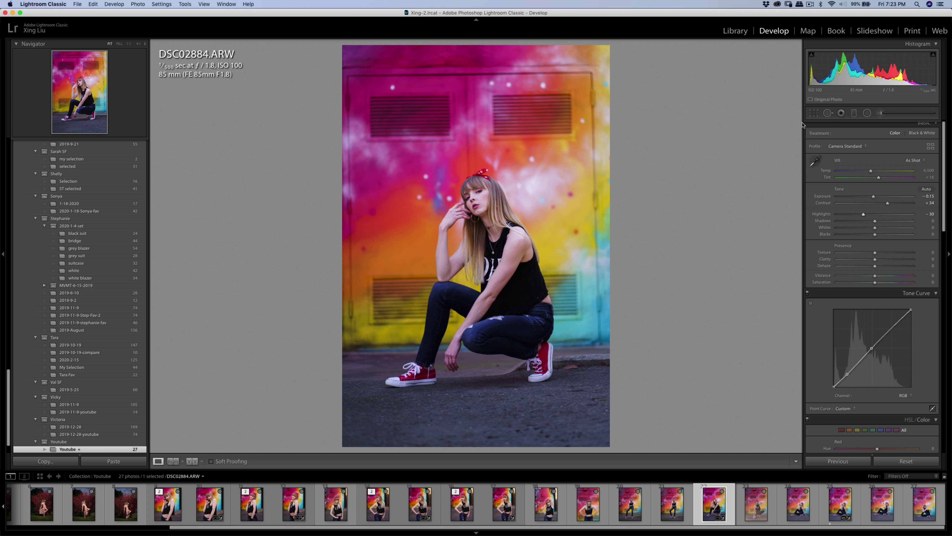
Step: Refine the straightening angle of DSC02884.ARW to about -2.14 degrees and set the exposure to -0.20
key(r)
drag(723, 145, 720, 148)
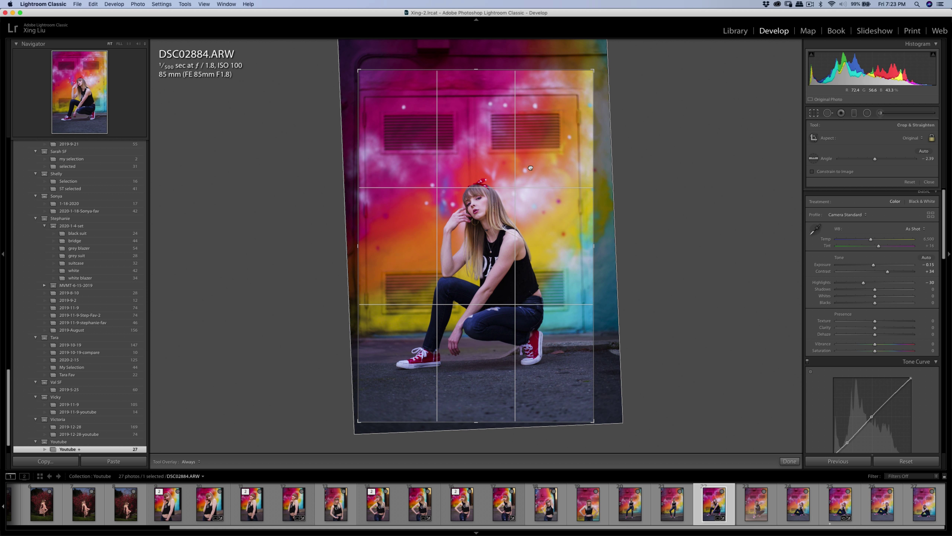
key(r)
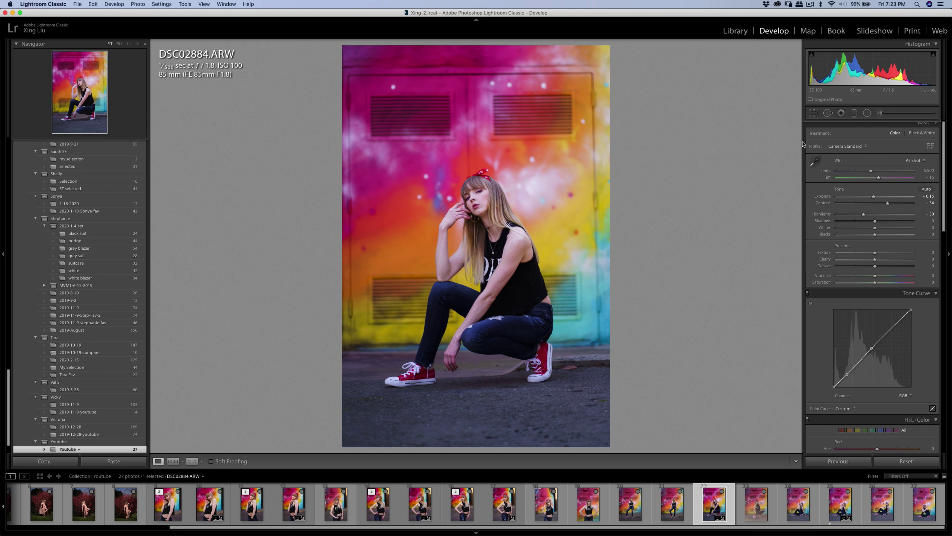
key(r)
drag(722, 152, 725, 160)
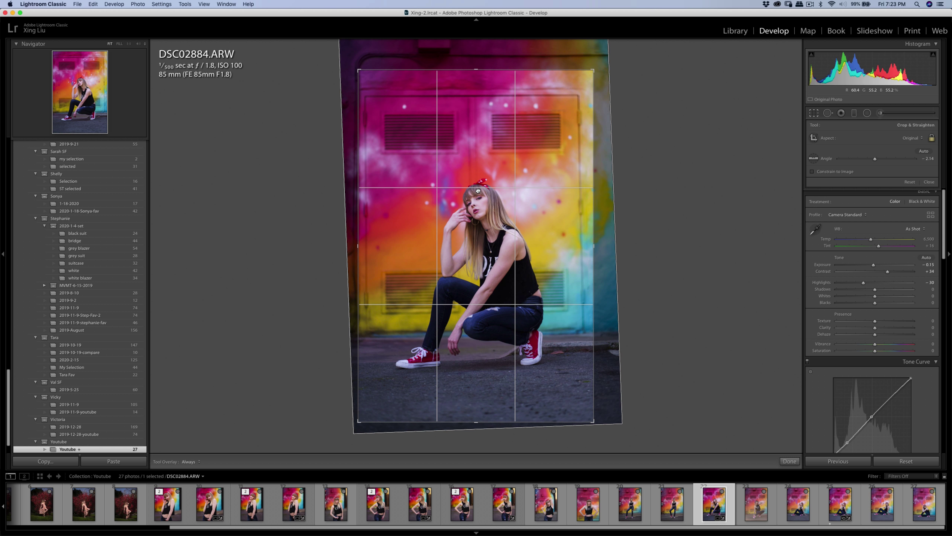
key(r)
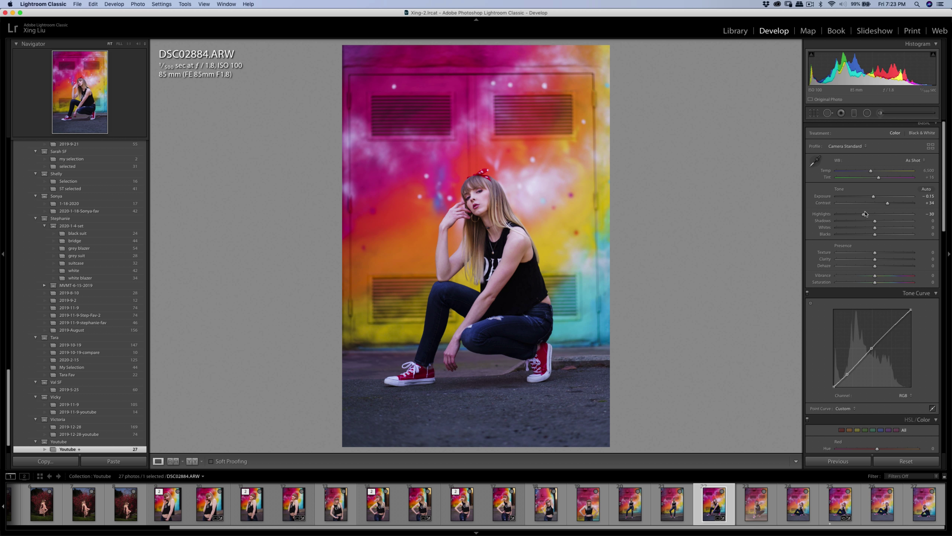
drag(873, 197, 873, 199)
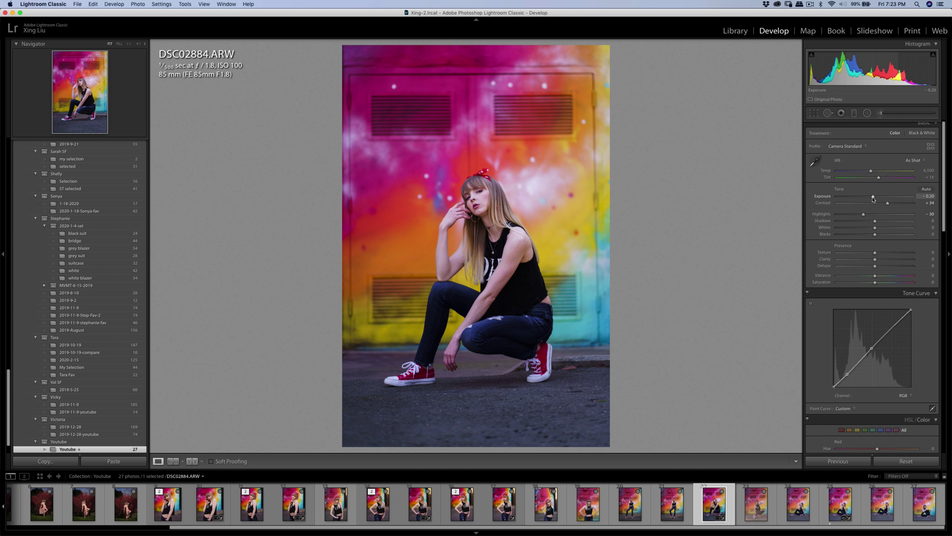
Step: Heal away the fallen leaf on the ground beside her red shoe and reposition the healing source on nearby pavement
click(559, 375)
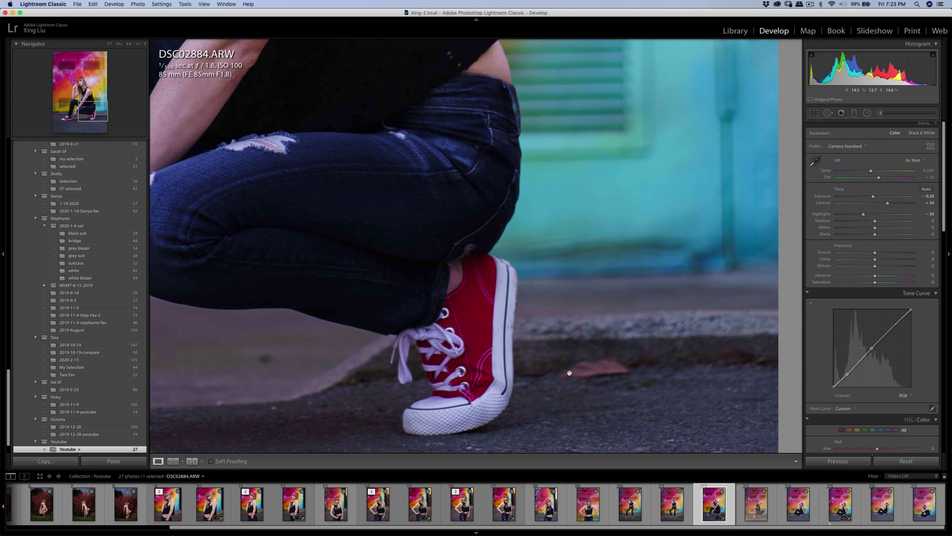
key(q)
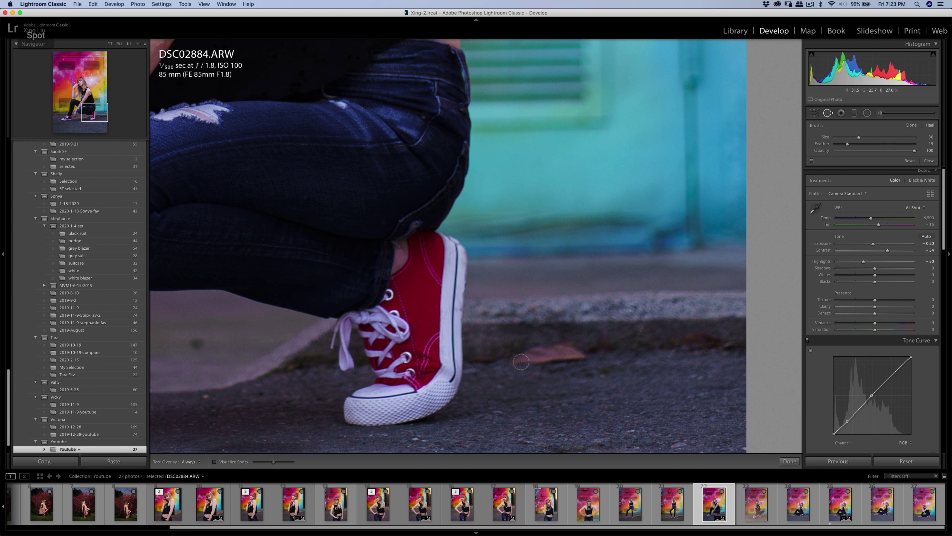
mouse_move(513, 362)
mouse_down()
mouse_move(562, 349)
mouse_move(582, 356)
mouse_move(518, 357)
mouse_up()
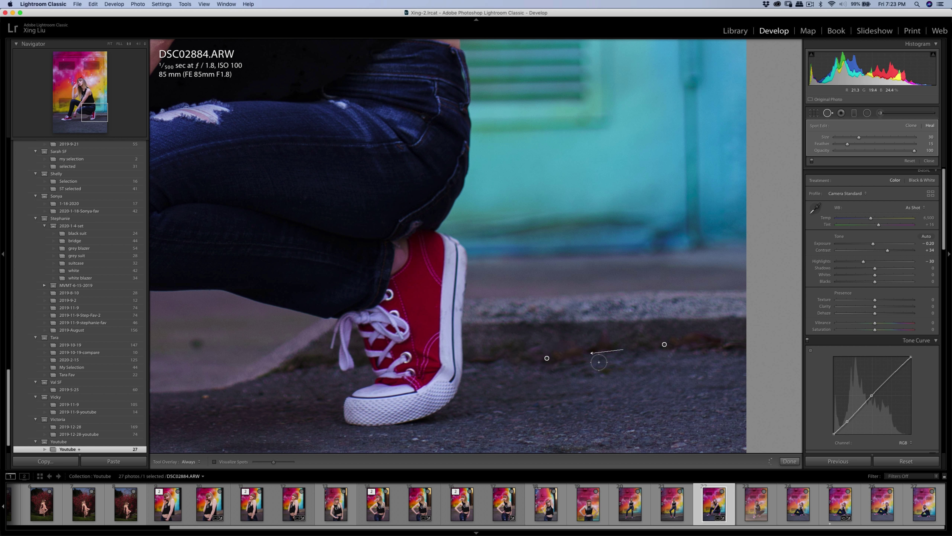
drag(661, 344, 665, 355)
key(k)
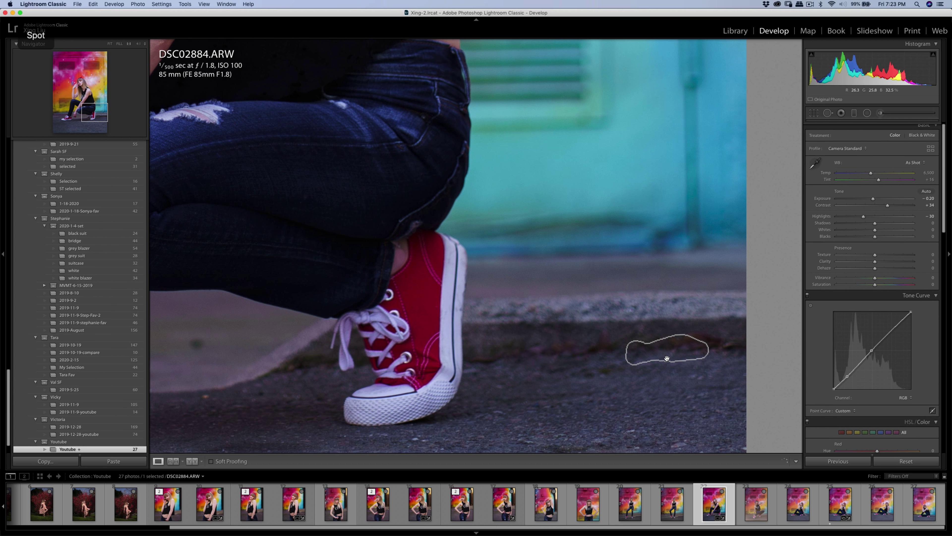
Step: Finish the spot healing on DSC02884.ARW and open a copy with Lightroom adjustments in Imagenomic Portraiture 3
key(h)
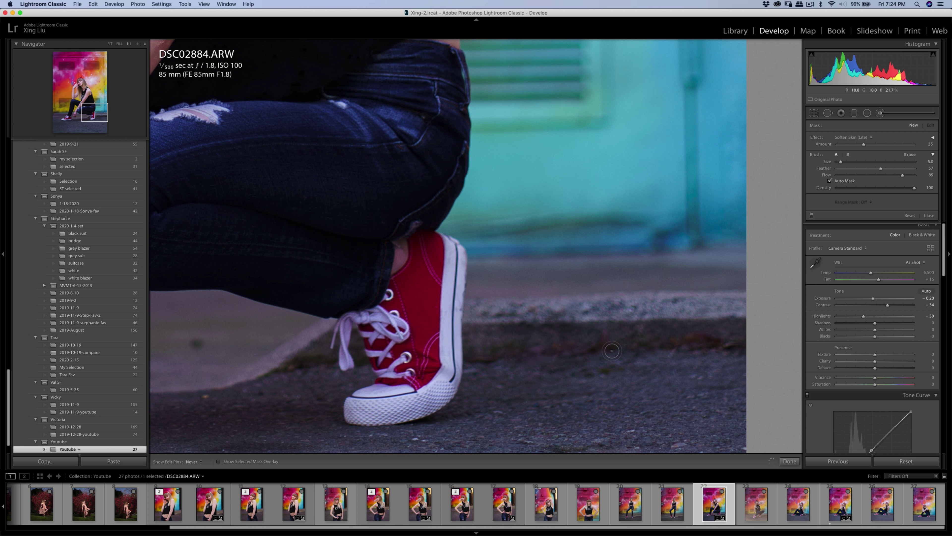
key(q)
key(q)
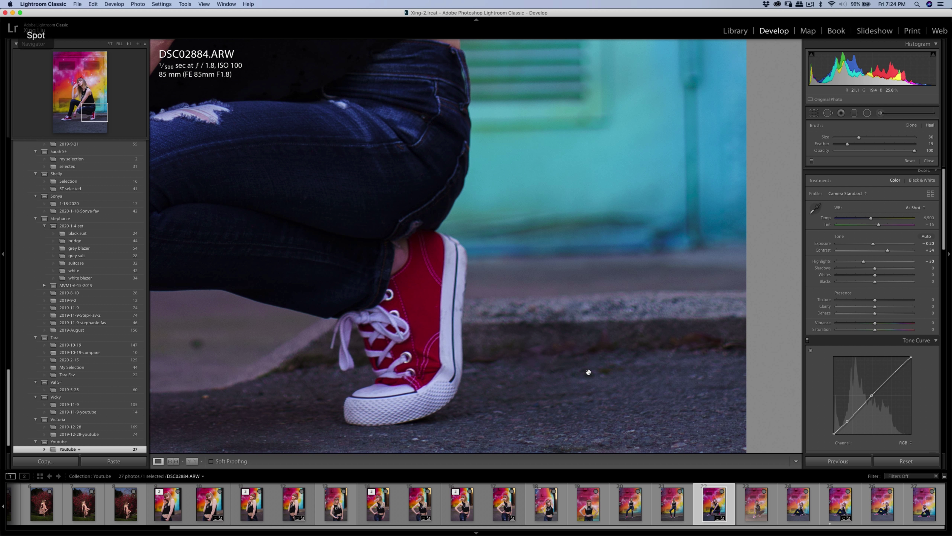
click(618, 380)
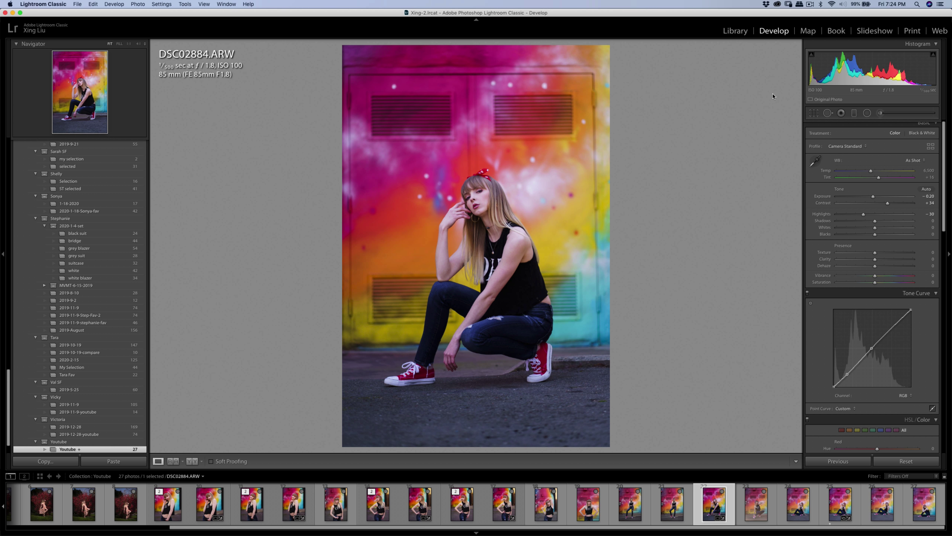
right_click(519, 215)
mouse_move(599, 278)
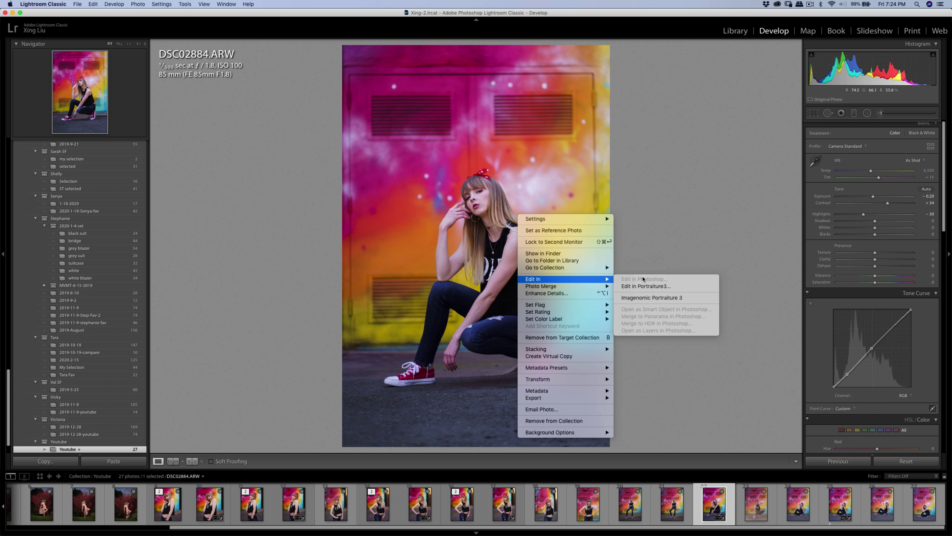
click(676, 297)
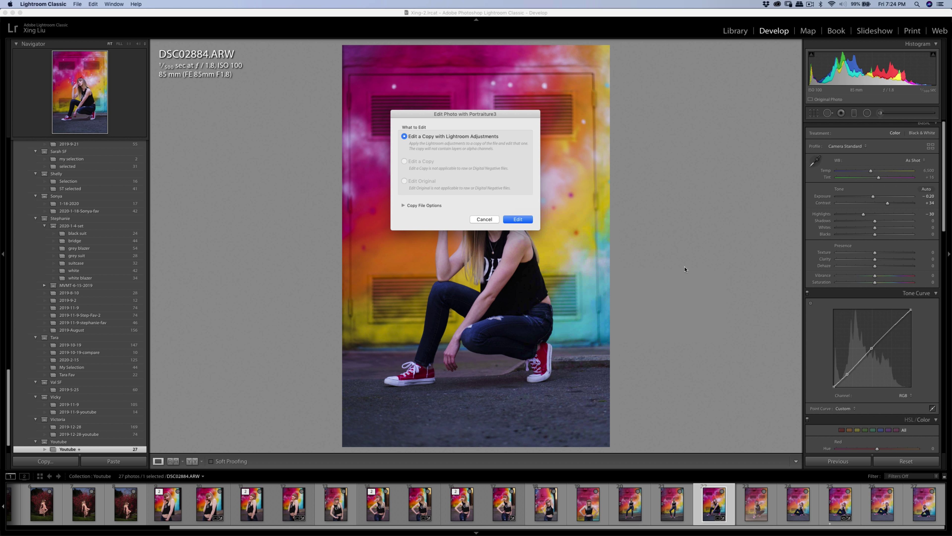
click(521, 219)
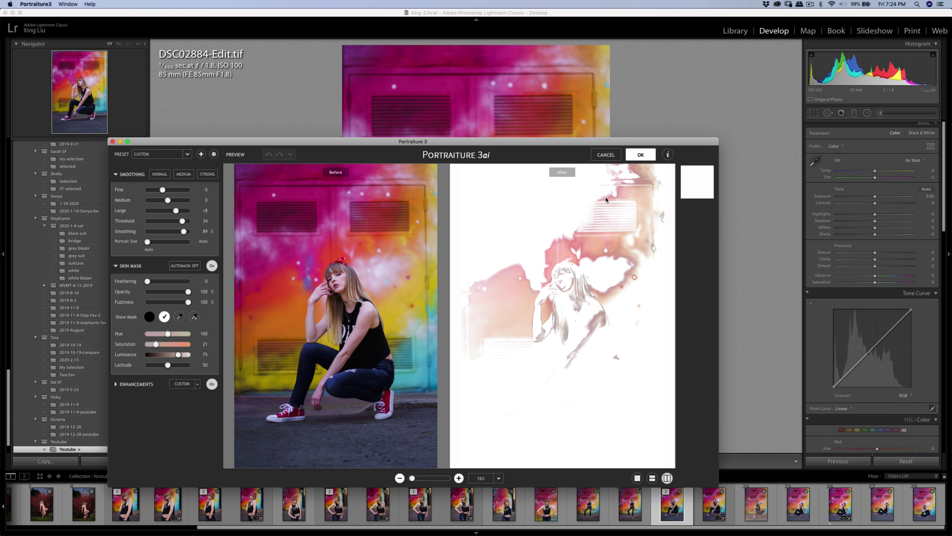
Step: Build the Portraiture skin mask from skin tones sampled on her face and apply the smoothing to DSC02884-Edit.tif
click(179, 317)
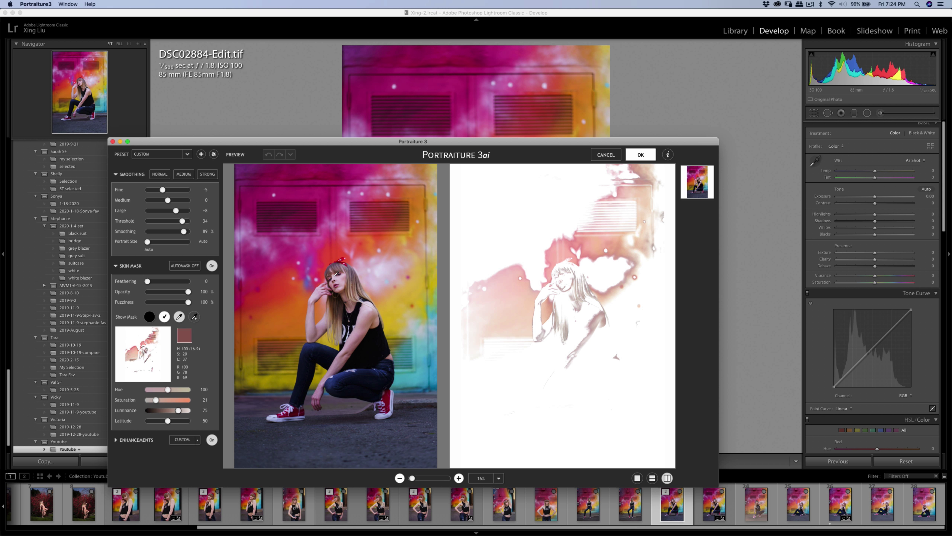
click(345, 274)
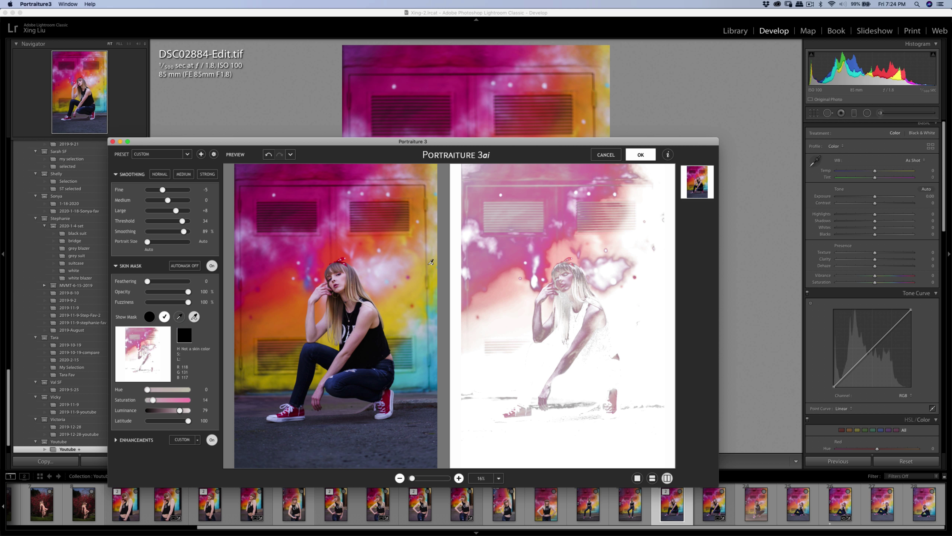
click(343, 277)
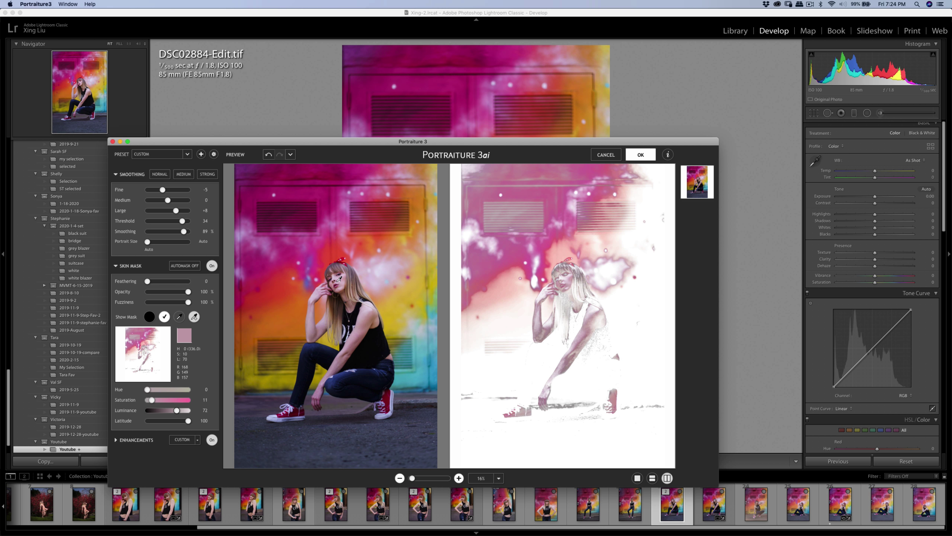
click(639, 155)
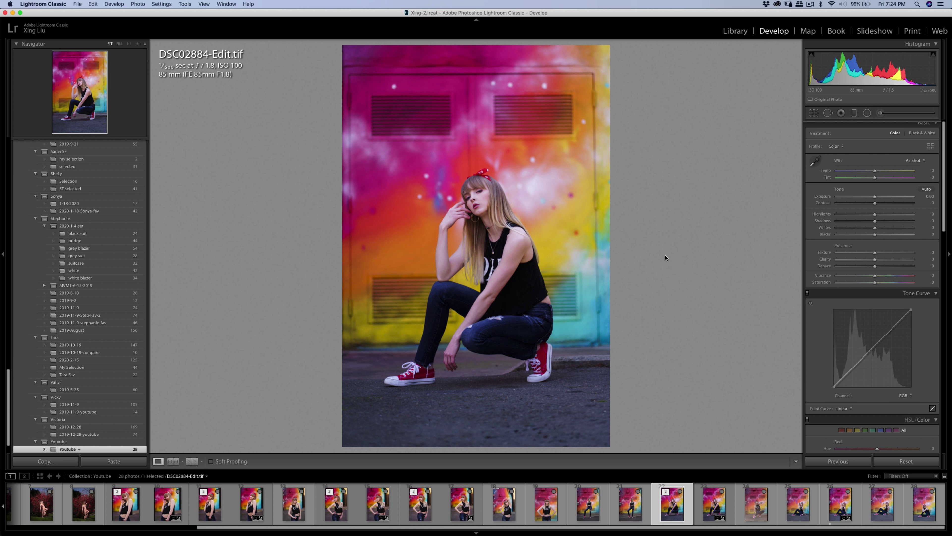
Step: Export the smoothed photo DSC02884-Edit.tif
key(super+shift+e)
click(617, 292)
Step: Switch to Chrome and look through the portrait grid on the photographer's Instagram profile
key(super+Tab)
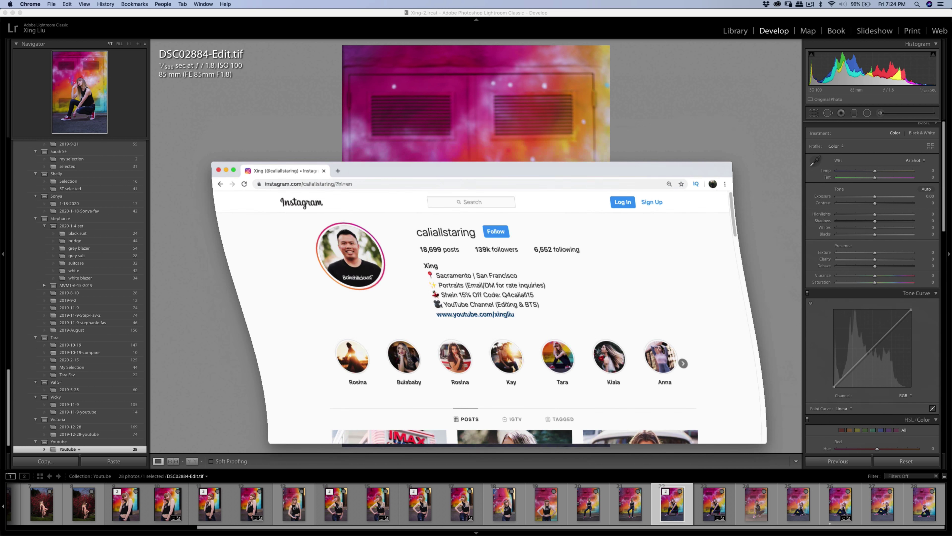
scroll(530, 299, down, 5)
scroll(530, 299, up, 8)
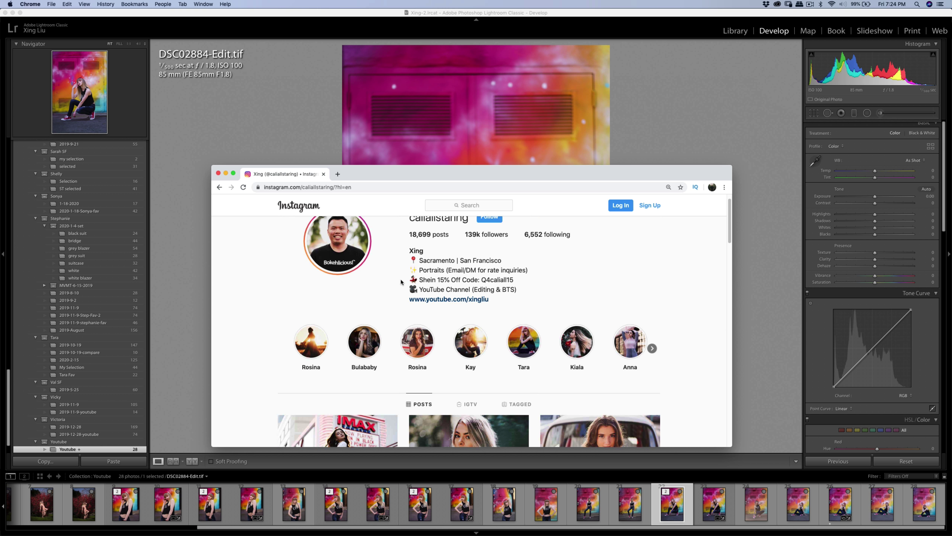
scroll(357, 205, down, 4)
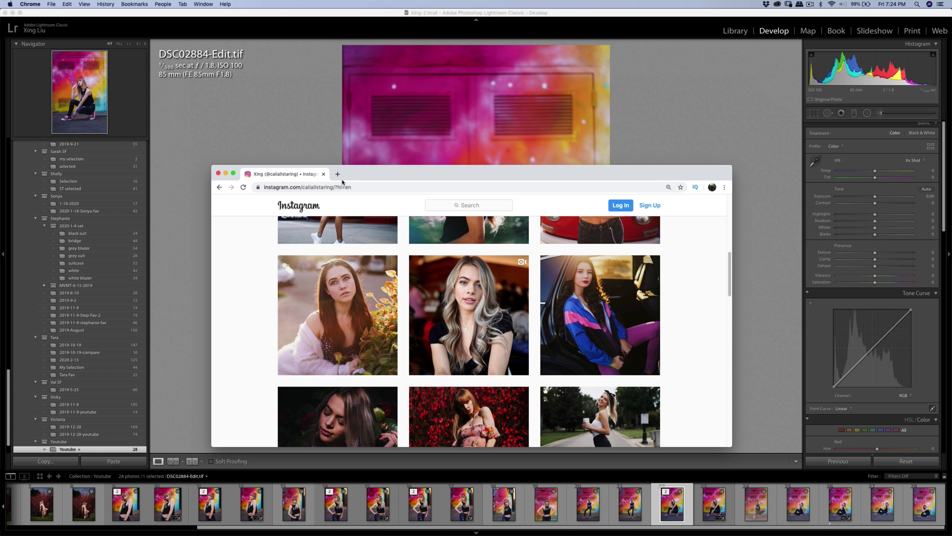
Step: Search Google for "unum app" in a new tab and view the UNUM website's mobile app download page in an enlarged window
click(337, 173)
text(unum app)
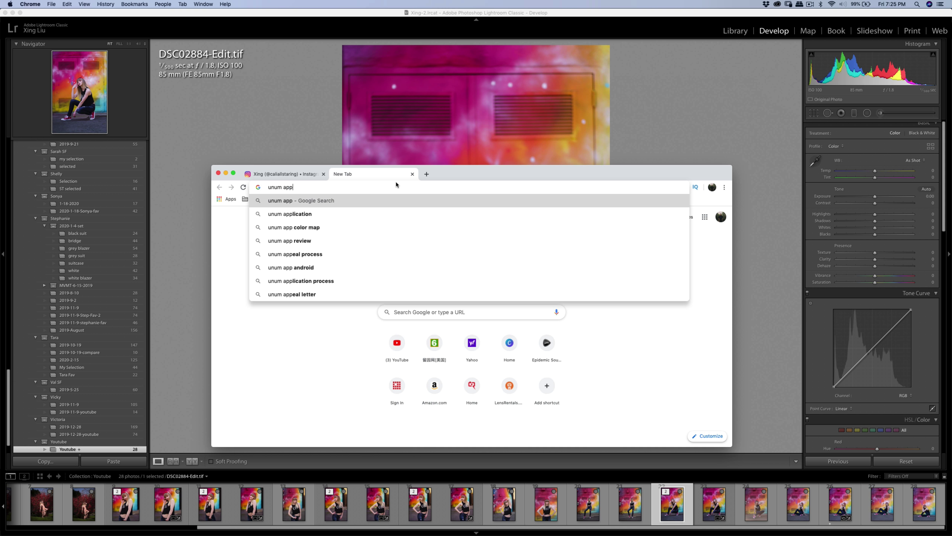
key(Return)
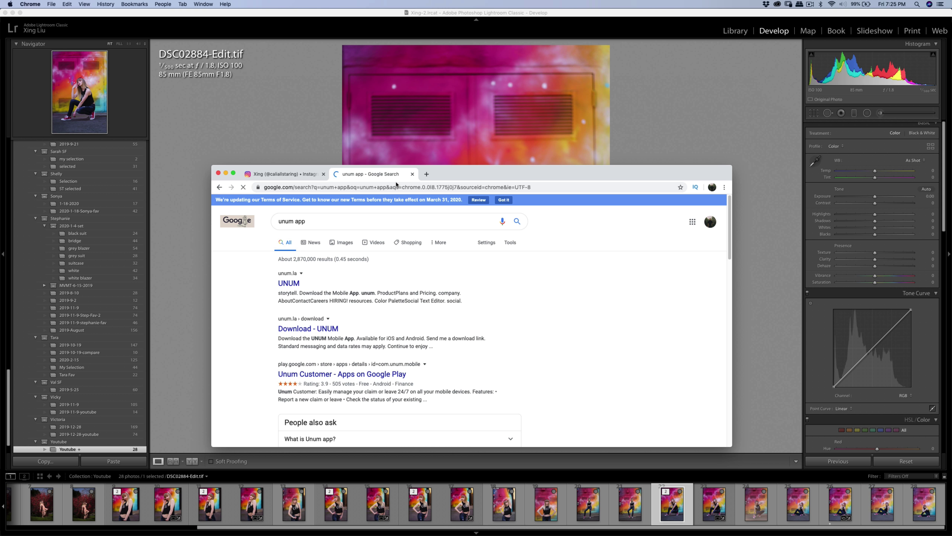
click(295, 284)
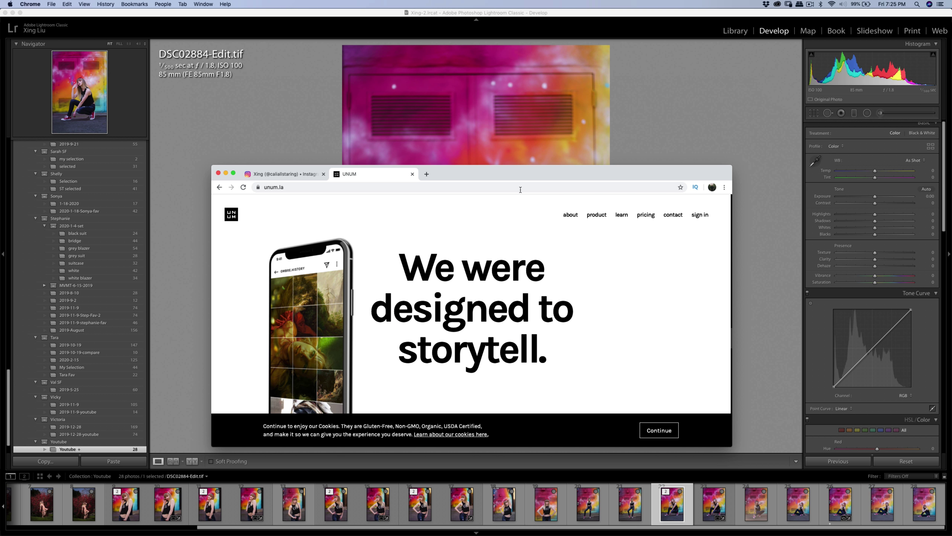
double_click(516, 176)
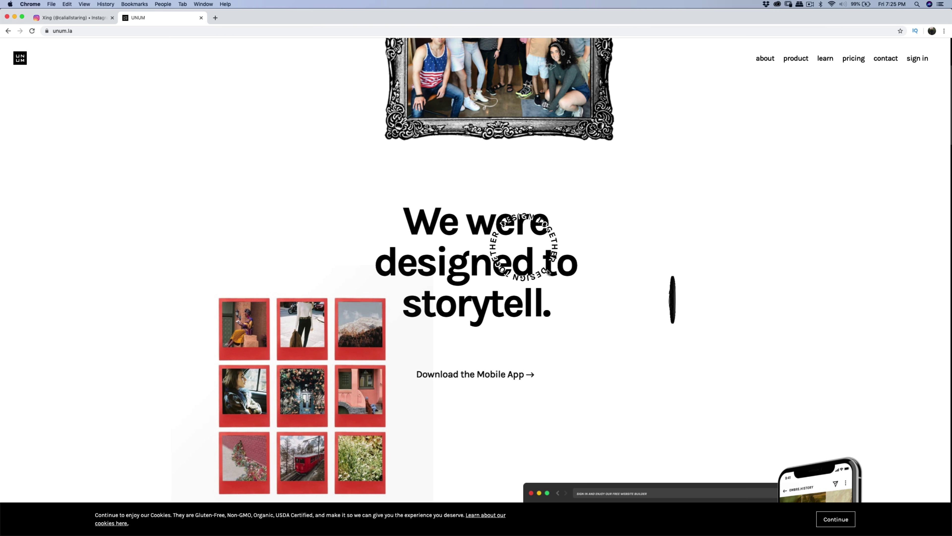
click(504, 373)
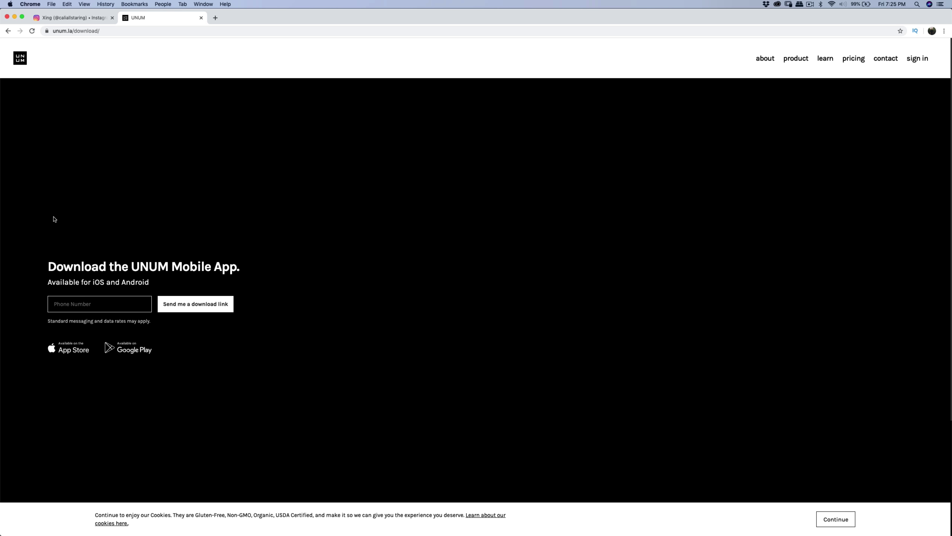
Step: Return to the Instagram profile, browse its post grid and briefly view the post of the woman seated before the colourful wall
drag(364, 17, 371, 35)
click(100, 36)
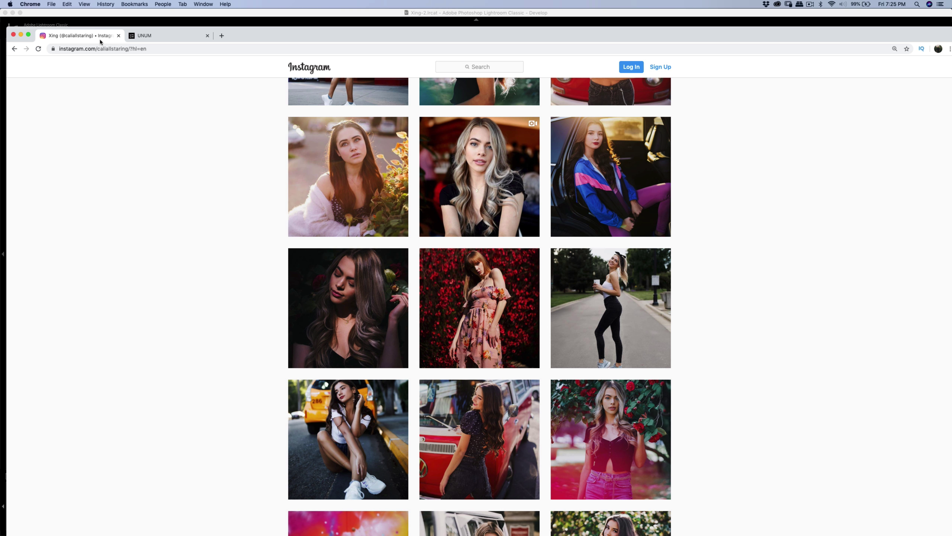
drag(313, 39, 305, 21)
scroll(315, 330, up, 8)
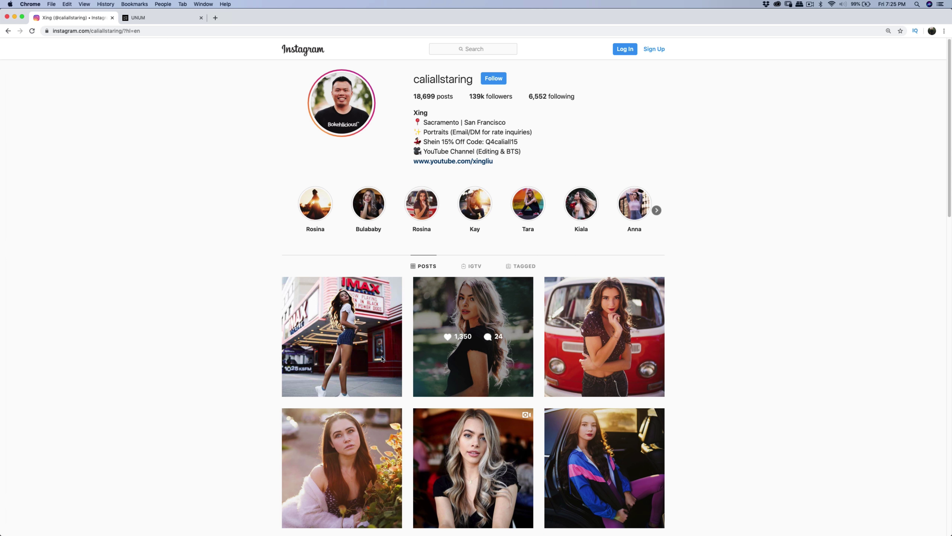
scroll(469, 469, down, 15)
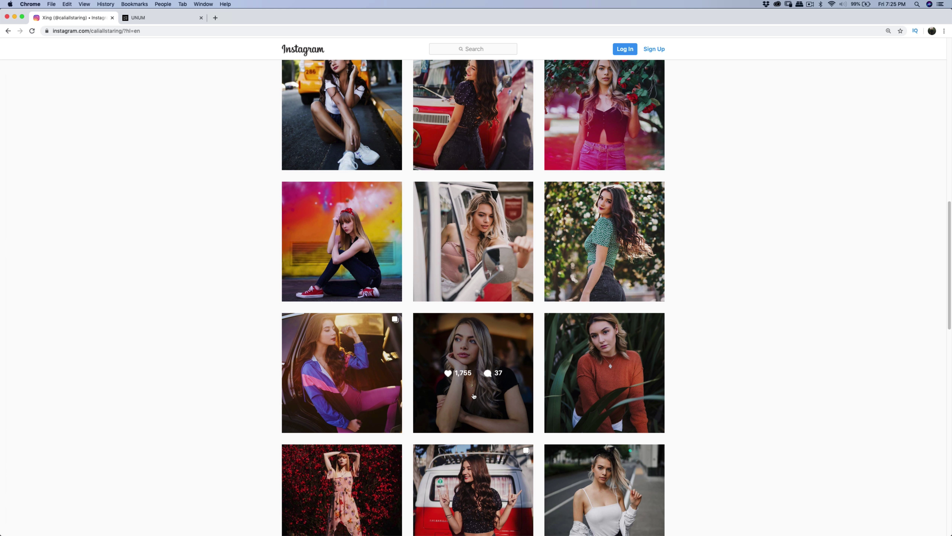
click(318, 227)
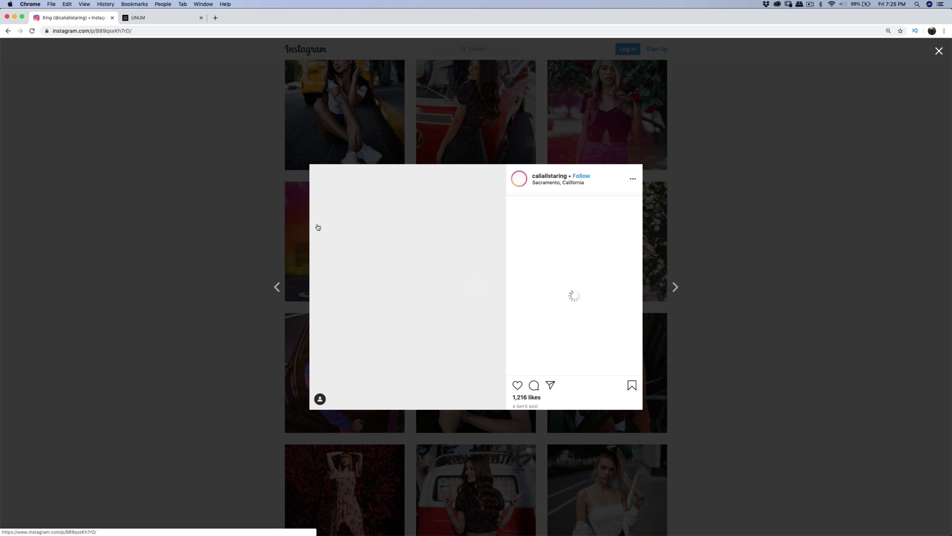
click(742, 224)
scroll(727, 270, up, 10)
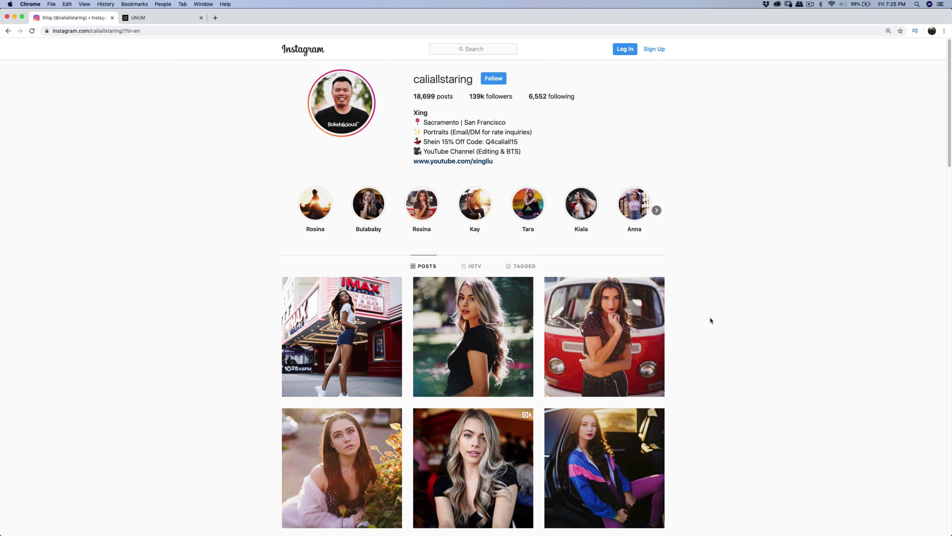